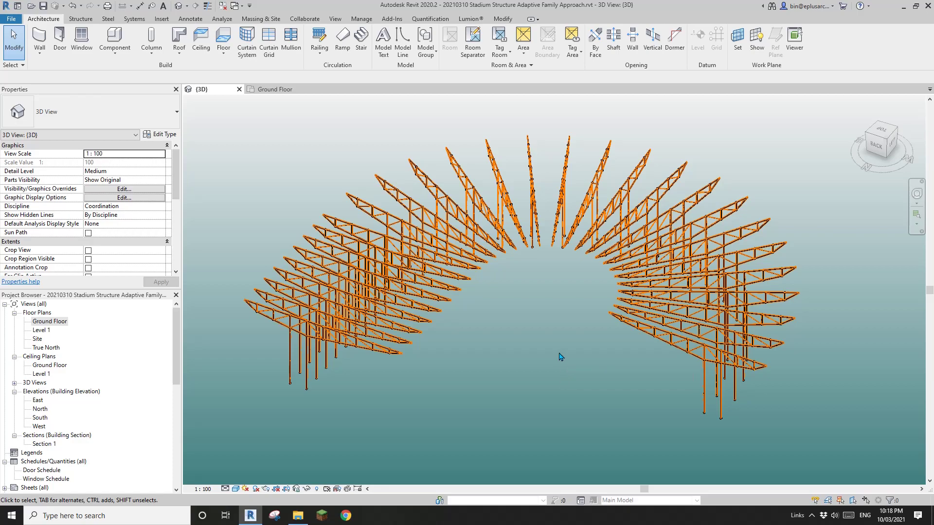
Step: Examine the stadium's arrayed roof trusses and columns in the 3D view
{"action": "scroll", "coordinate": [569, 371], "scroll_direction": "up", "scroll_amount": 2}
{"action": "left_click", "coordinate": [686, 338]}
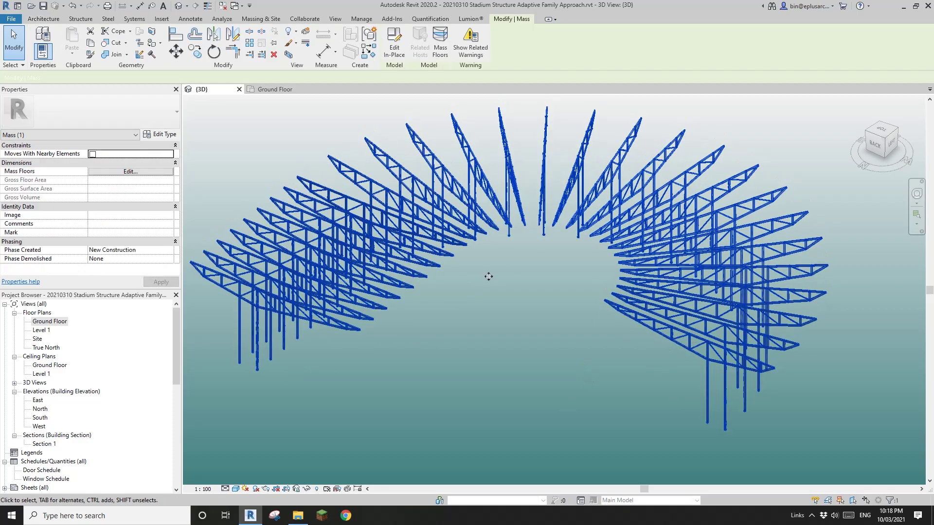
{"action": "left_click", "coordinate": [614, 374]}
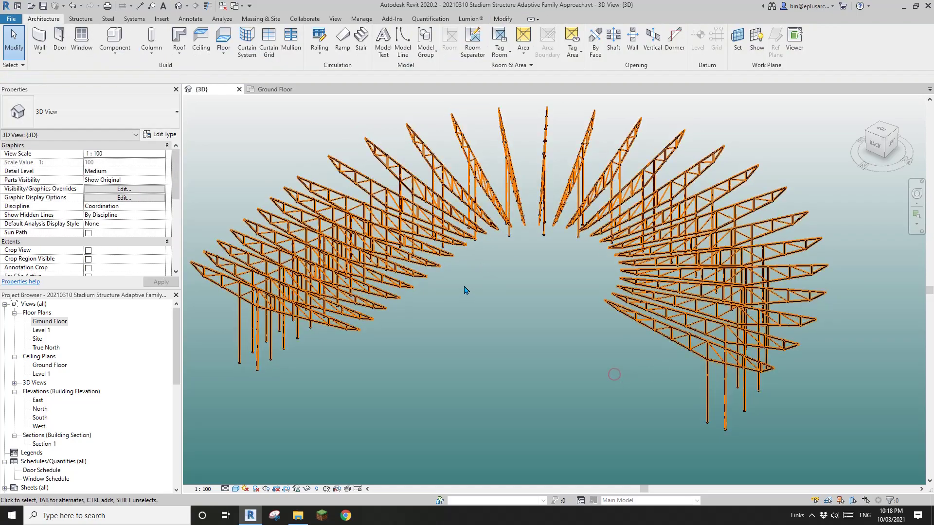
{"action": "scroll", "coordinate": [486, 341], "scroll_direction": "down", "scroll_amount": 2}
{"action": "scroll", "coordinate": [565, 334], "scroll_direction": "up", "scroll_amount": 2}
{"action": "mouse_move", "coordinate": [569, 334]}
{"action": "middle_mouse_down"}
{"action": "mouse_move", "coordinate": [575, 339]}
{"action": "mouse_move", "coordinate": [571, 325]}
{"action": "mouse_move", "coordinate": [553, 327]}
{"action": "middle_mouse_up"}
{"action": "left_click", "coordinate": [50, 322]}
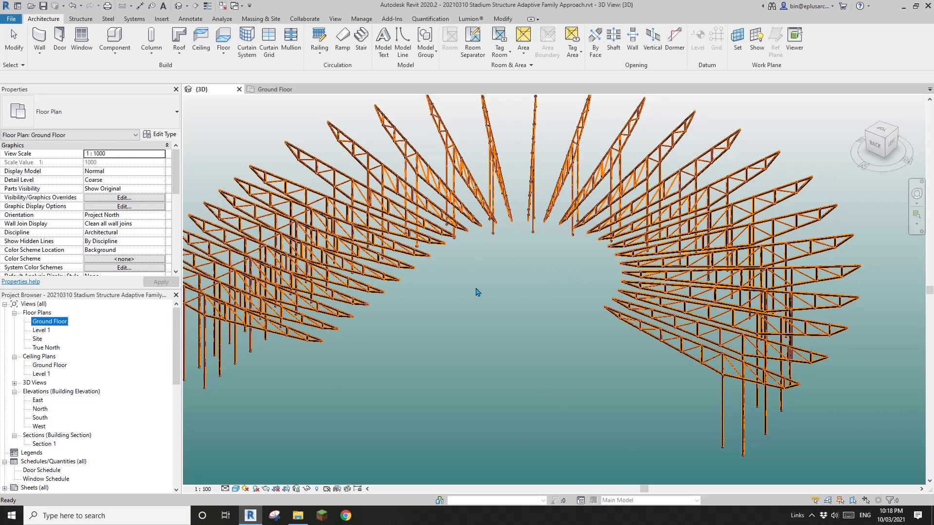
{"action": "left_click", "coordinate": [509, 243]}
{"action": "middle_click_drag", "start_coordinate": [529, 292], "coordinate": [566, 304]}
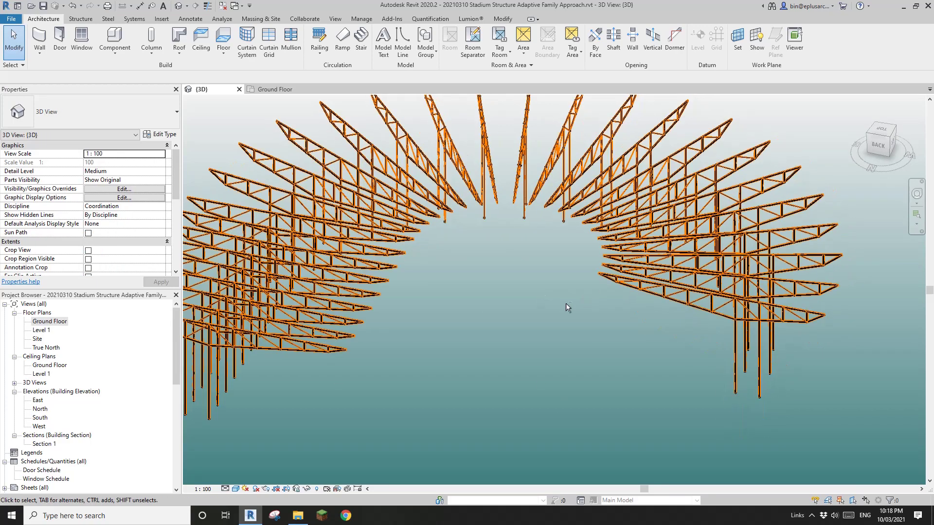
Step: Open the Ground Floor plan and inspect the innermost upper arc of the running track
{"action": "double_click", "coordinate": [50, 322]}
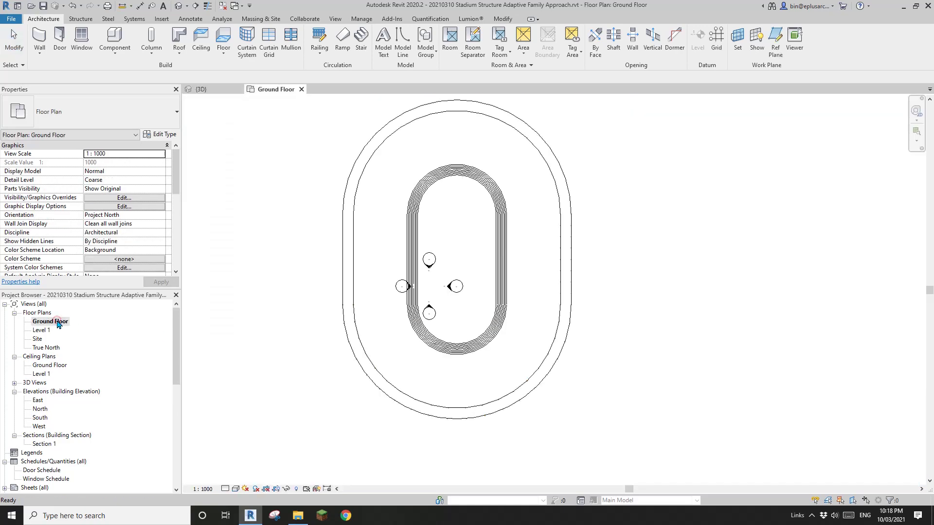
{"action": "scroll", "coordinate": [526, 302], "scroll_direction": "up", "scroll_amount": 4}
{"action": "left_click", "coordinate": [528, 280]}
{"action": "middle_click_drag", "start_coordinate": [527, 279], "coordinate": [434, 254]}
{"action": "left_click", "coordinate": [435, 254]}
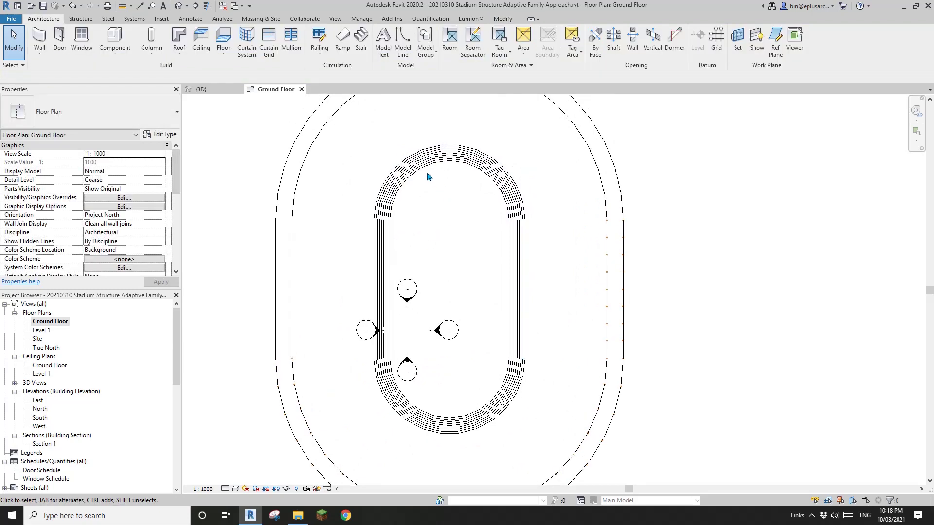
{"action": "left_click", "coordinate": [427, 171]}
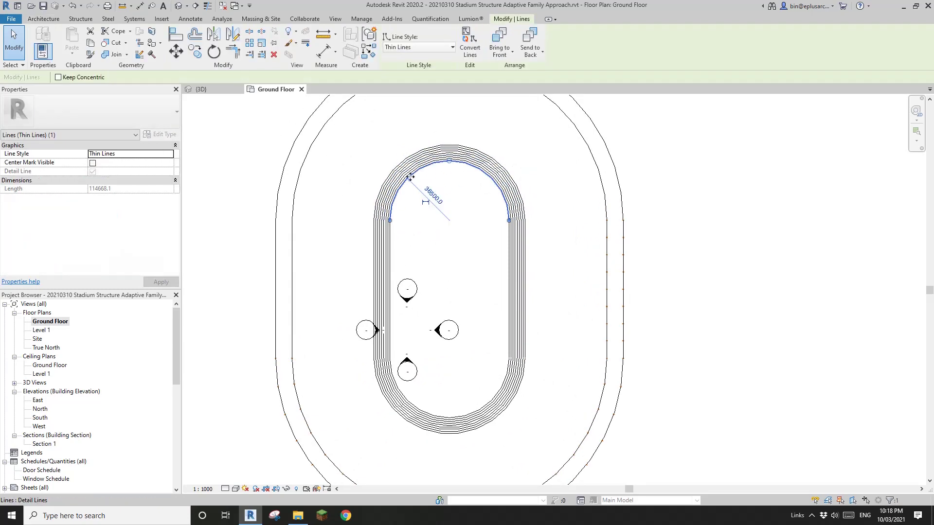
{"action": "left_click", "coordinate": [483, 219]}
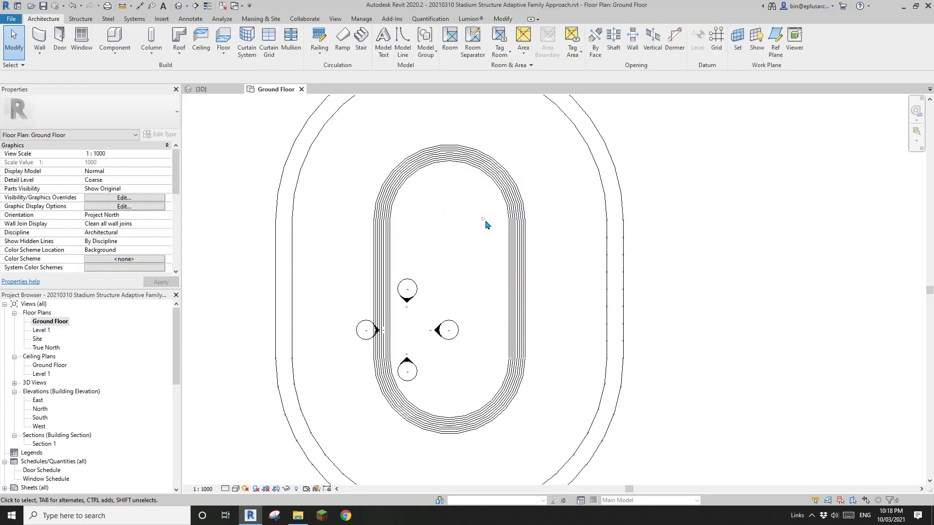
{"action": "middle_click_drag", "start_coordinate": [491, 246], "coordinate": [525, 240]}
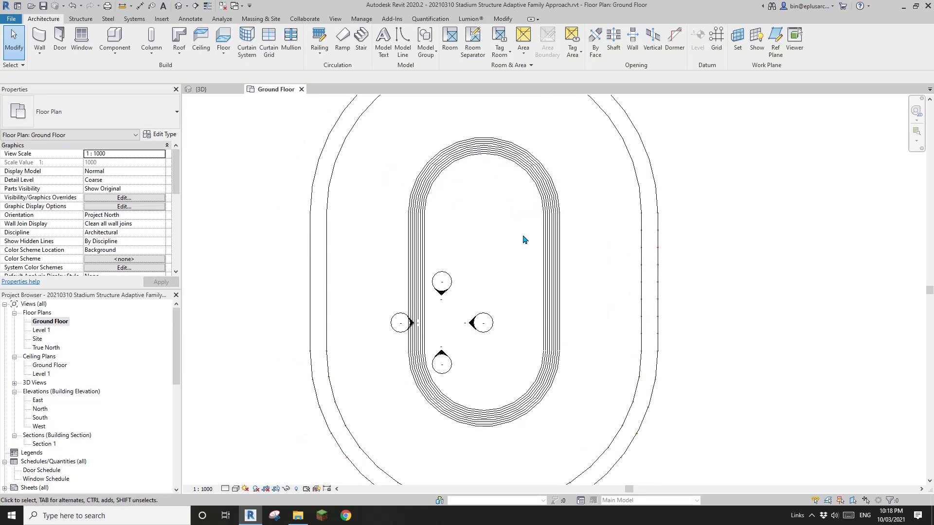
{"action": "middle_click_drag", "start_coordinate": [615, 294], "coordinate": [588, 291]}
{"action": "scroll", "coordinate": [564, 292], "scroll_direction": "down", "scroll_amount": 3}
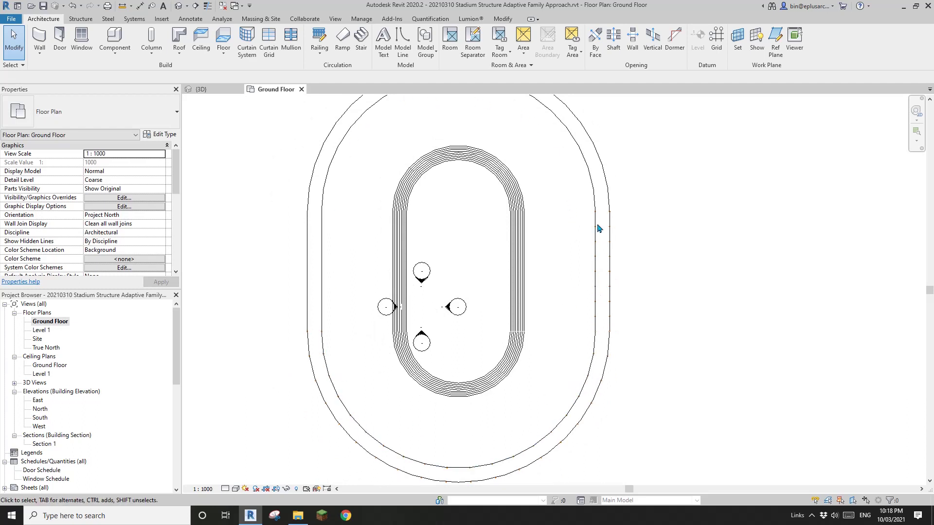
{"action": "middle_click_drag", "start_coordinate": [561, 313], "coordinate": [561, 316]}
{"action": "scroll", "coordinate": [535, 262], "scroll_direction": "down", "scroll_amount": 1}
{"action": "scroll", "coordinate": [536, 268], "scroll_direction": "up", "scroll_amount": 1}
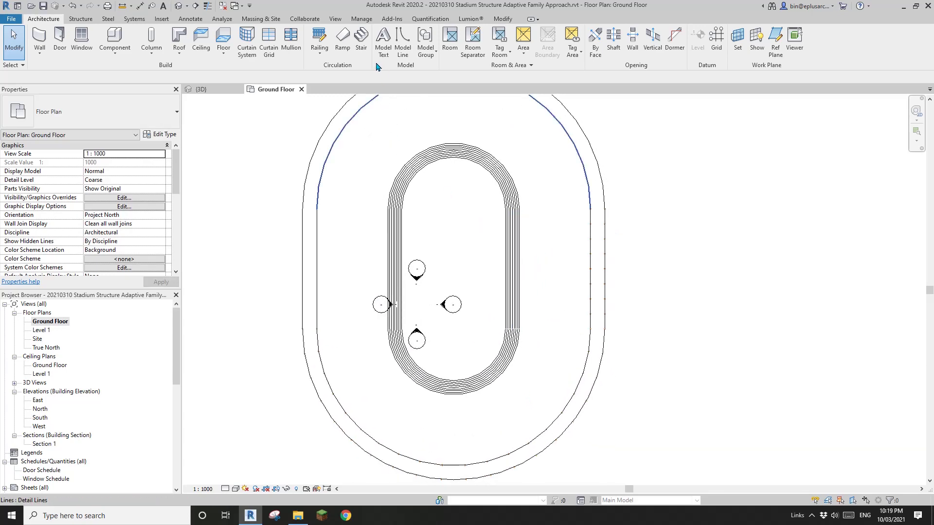
{"action": "middle_click_drag", "start_coordinate": [540, 260], "coordinate": [545, 264]}
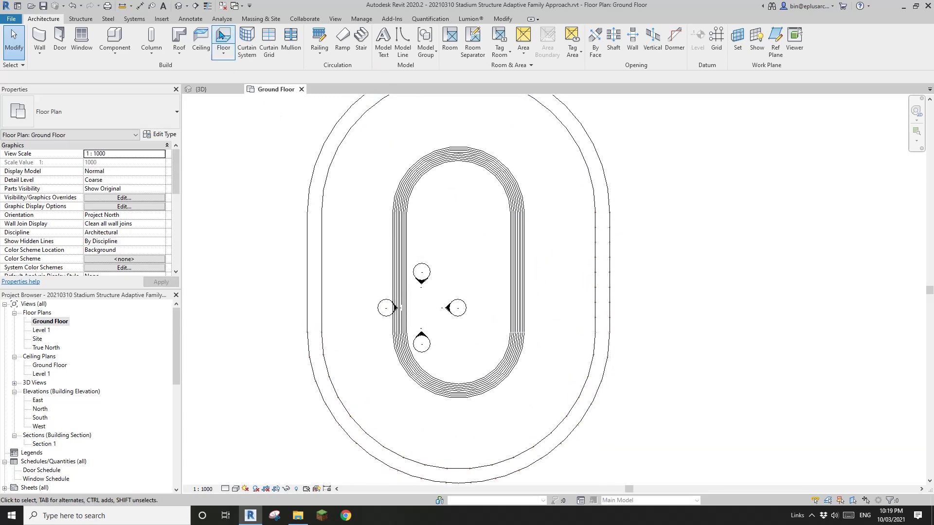
Step: Draw a horizontal building section across the full width of the stadium, just above the elevation markers in the track
{"action": "left_click", "coordinate": [336, 19]}
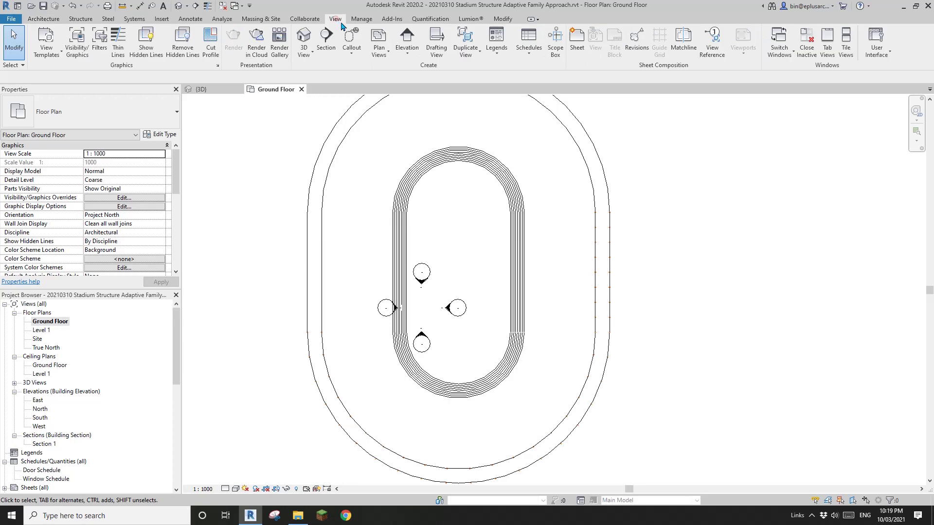
{"action": "left_click", "coordinate": [328, 47]}
{"action": "left_click", "coordinate": [282, 256]}
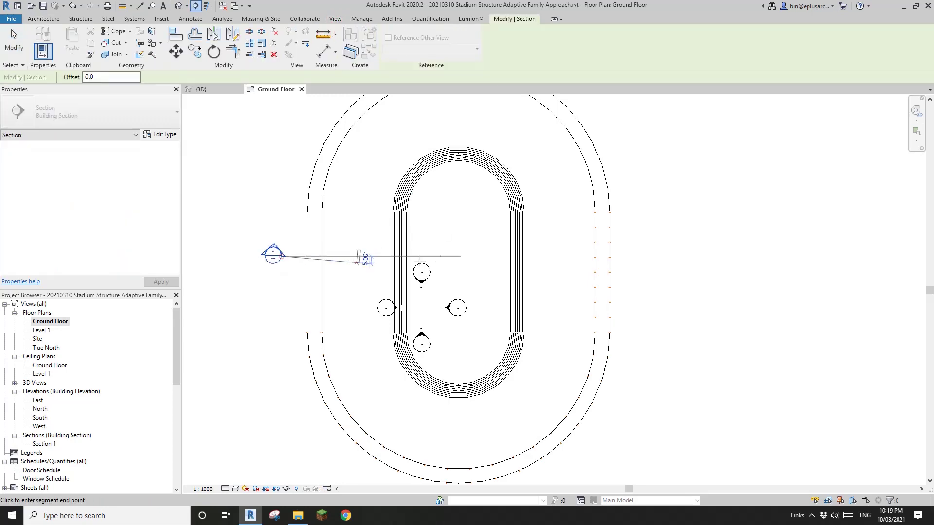
{"action": "left_click", "coordinate": [645, 253]}
{"action": "key", "text": "Escape"}
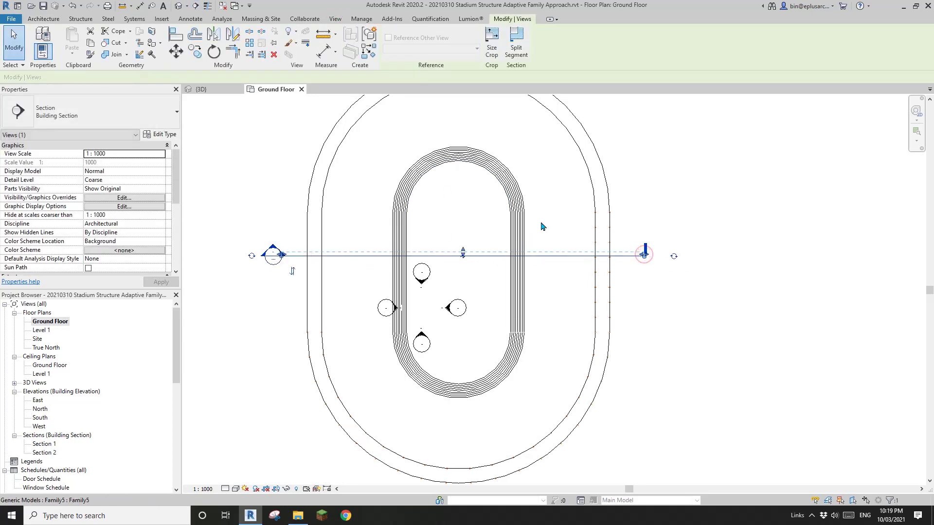
Step: Extend the new section's view depth upward past the northern end of the outer stadium line
{"action": "middle_click_drag", "start_coordinate": [544, 227], "coordinate": [545, 233]}
{"action": "middle_click_drag", "start_coordinate": [475, 259], "coordinate": [467, 305]}
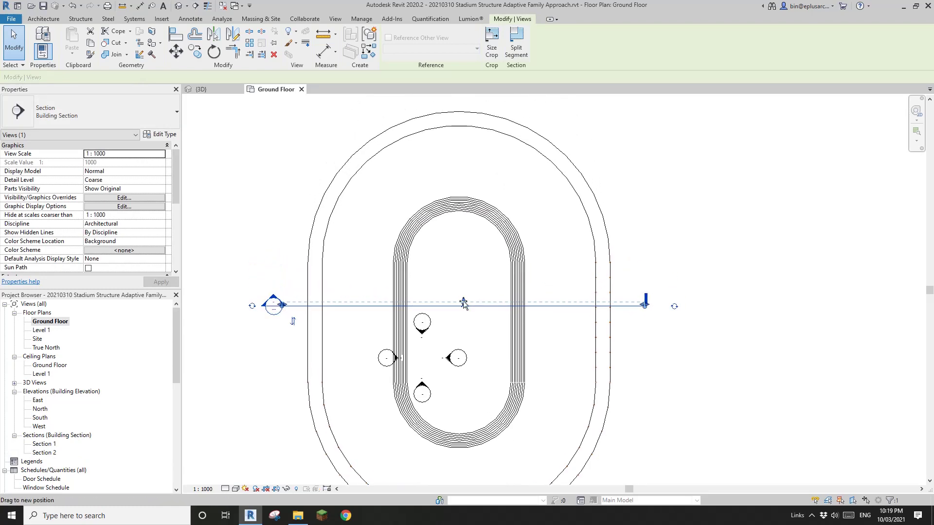
{"action": "left_click_drag", "start_coordinate": [463, 303], "coordinate": [482, 159]}
{"action": "left_click_drag", "start_coordinate": [483, 104], "coordinate": [483, 104]}
{"action": "middle_click_drag", "start_coordinate": [617, 333], "coordinate": [617, 277]}
{"action": "scroll", "coordinate": [390, 297], "scroll_direction": "down", "scroll_amount": 1}
{"action": "middle_click_drag", "start_coordinate": [390, 297], "coordinate": [414, 312]}
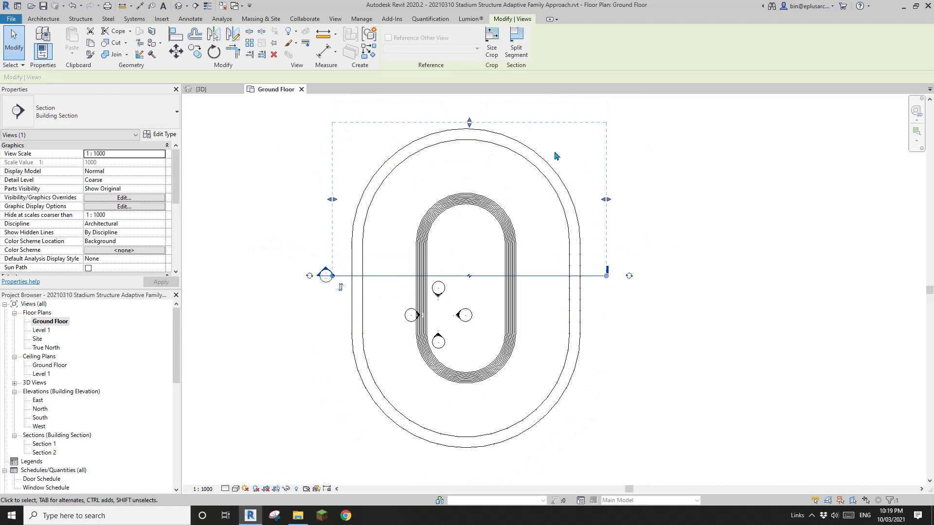
Step: Go to the view of the new building section from its section line in the plan
{"action": "scroll", "coordinate": [501, 215], "scroll_direction": "up", "scroll_amount": 2}
{"action": "left_click", "coordinate": [559, 316]}
{"action": "right_click", "coordinate": [558, 316]}
{"action": "left_click", "coordinate": [548, 315]}
{"action": "left_click", "coordinate": [548, 317]}
{"action": "right_click", "coordinate": [547, 317]}
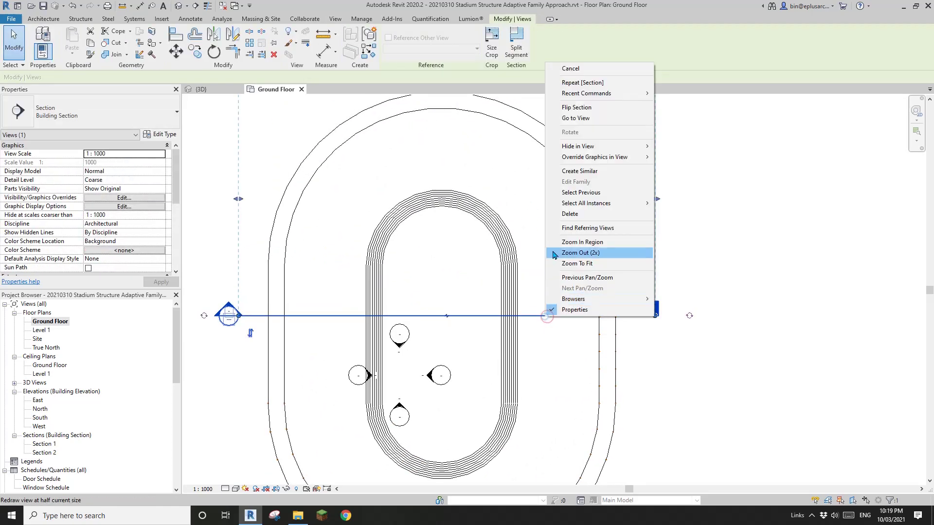
{"action": "left_click", "coordinate": [590, 122]}
Step: Widen the section's crop region on the truss side so the truss's outer tip fits inside
{"action": "middle_click_drag", "start_coordinate": [707, 339], "coordinate": [609, 293]}
{"action": "scroll", "coordinate": [532, 315], "scroll_direction": "down", "scroll_amount": 3}
{"action": "left_click", "coordinate": [679, 218]}
{"action": "left_click_drag", "start_coordinate": [679, 250], "coordinate": [688, 247]}
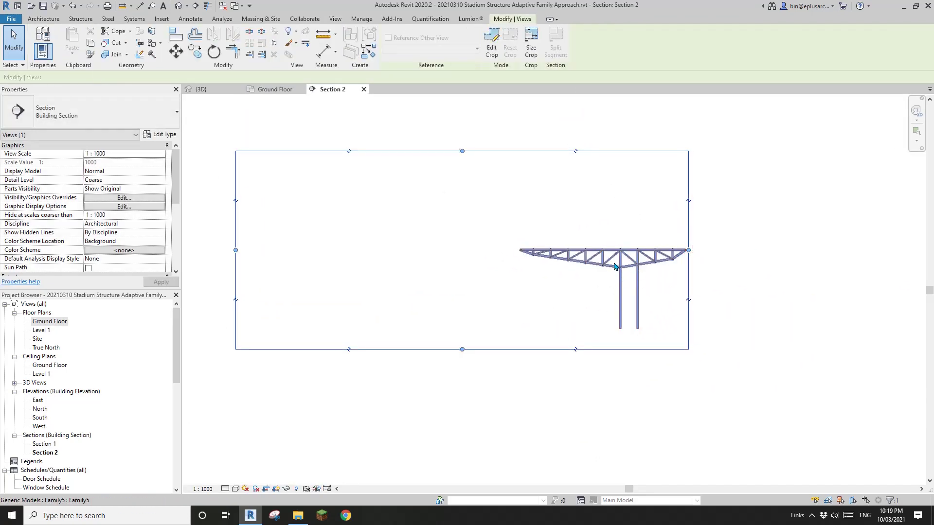
{"action": "middle_click_drag", "start_coordinate": [545, 277], "coordinate": [567, 278]}
{"action": "left_click", "coordinate": [568, 274]}
{"action": "scroll", "coordinate": [569, 274], "scroll_direction": "up", "scroll_amount": 1}
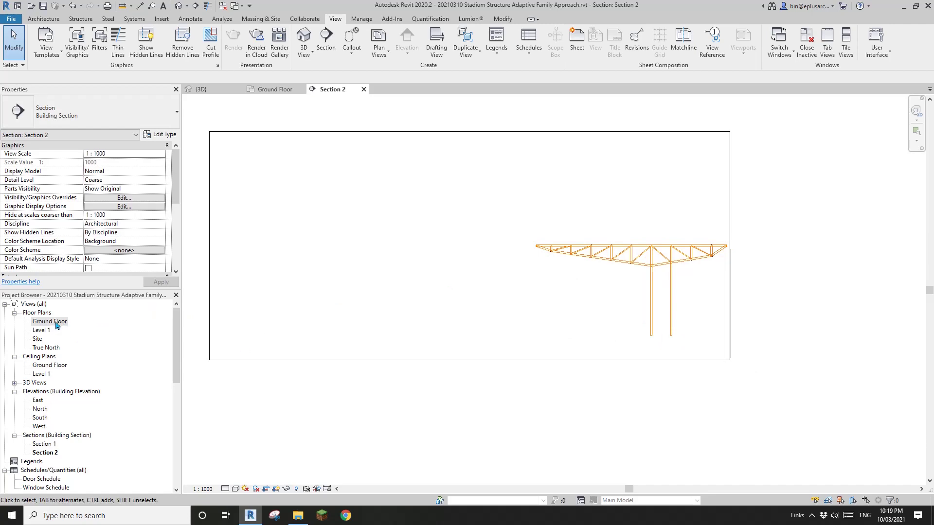
Step: Return to the Ground Floor plan
{"action": "double_click", "coordinate": [55, 325]}
{"action": "middle_click_drag", "start_coordinate": [476, 277], "coordinate": [472, 264]}
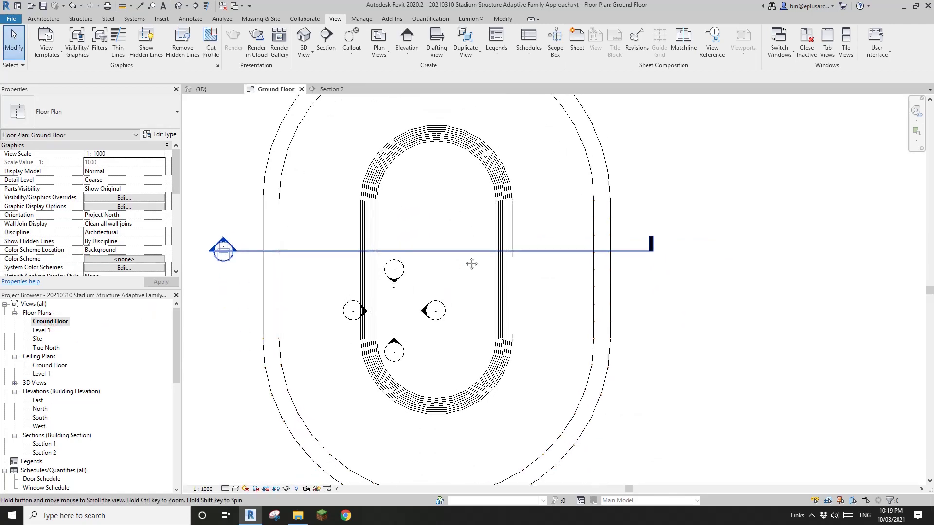
{"action": "key", "text": "Escape"}
{"action": "key", "text": "r"}
{"action": "key", "text": "p"}
{"action": "scroll", "coordinate": [519, 223], "scroll_direction": "down", "scroll_amount": 1}
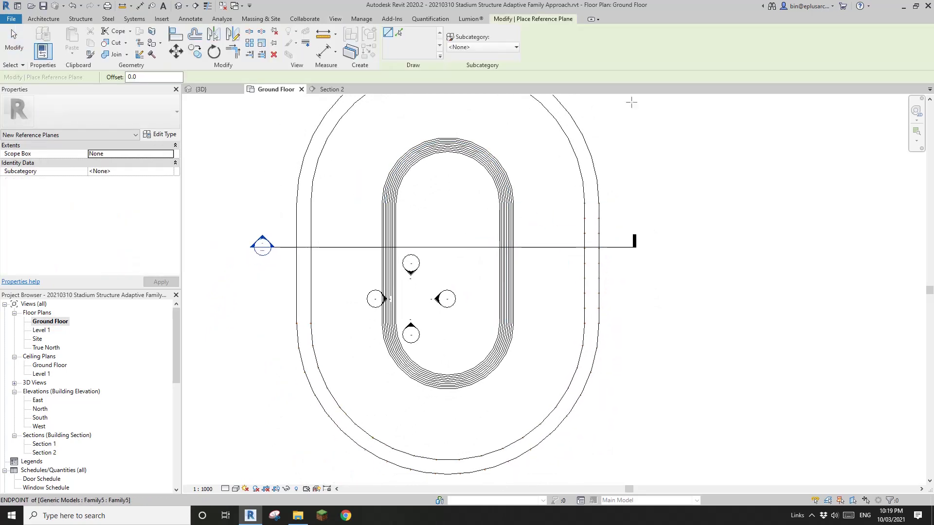
{"action": "left_click", "coordinate": [43, 19]}
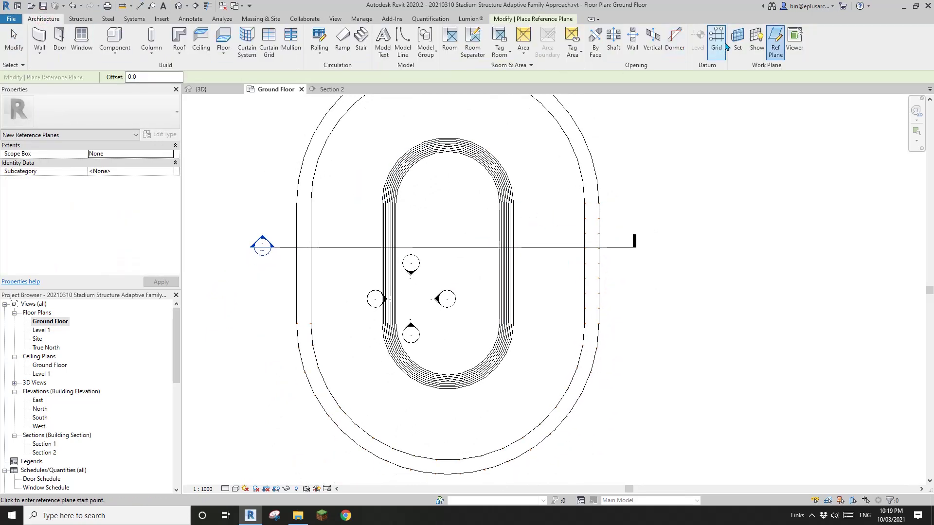
{"action": "key", "text": "Escape"}
Step: Draw a vertical reference plane upward from the lower endpoint of the inner stadium line's straight eastern segment
{"action": "middle_click_drag", "start_coordinate": [518, 190], "coordinate": [530, 205]}
{"action": "key", "text": "r"}
{"action": "key", "text": "p"}
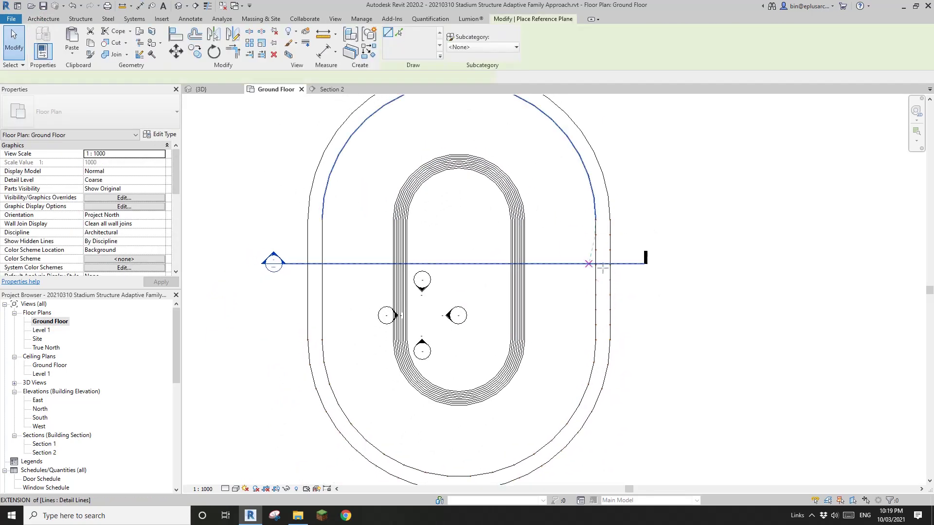
{"action": "middle_click_drag", "start_coordinate": [603, 268], "coordinate": [593, 258]}
{"action": "scroll", "coordinate": [588, 330], "scroll_direction": "up", "scroll_amount": 3}
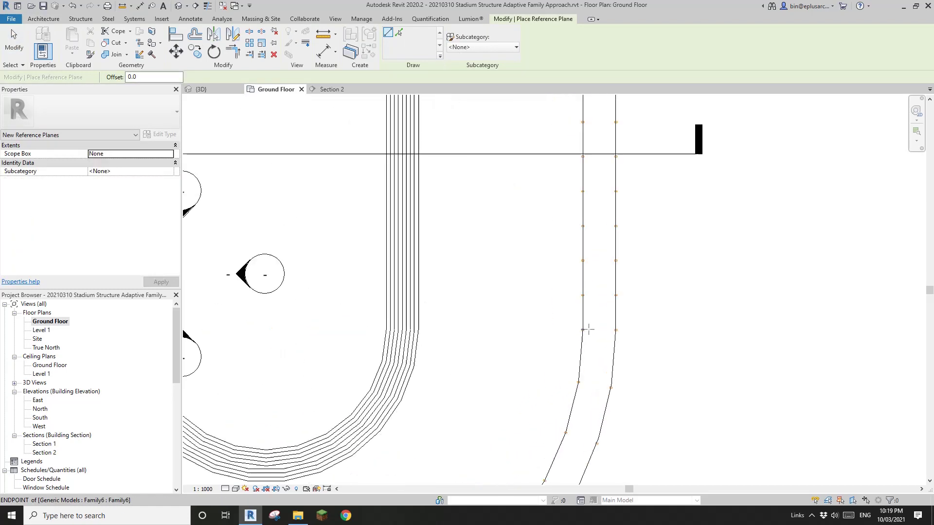
{"action": "scroll", "coordinate": [584, 319], "scroll_direction": "up", "scroll_amount": 2}
{"action": "left_click", "coordinate": [583, 313]}
{"action": "scroll", "coordinate": [583, 313], "scroll_direction": "down", "scroll_amount": 4}
{"action": "scroll", "coordinate": [582, 314], "scroll_direction": "down", "scroll_amount": 2}
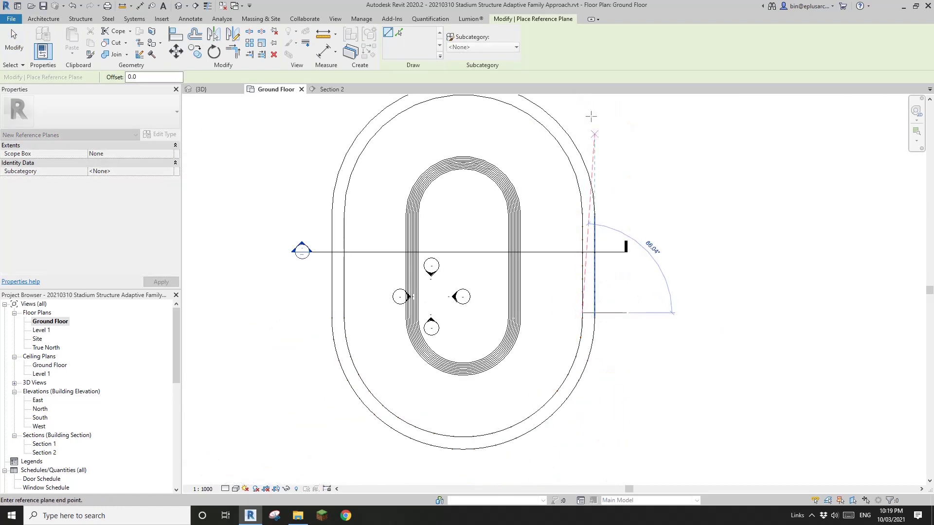
{"action": "left_click", "coordinate": [582, 105]}
{"action": "key", "text": "Escape"}
{"action": "key", "text": "Escape"}
Step: Extend the reference plane's lower end down to about the southern end of the inner stadium line
{"action": "left_click", "coordinate": [585, 134]}
{"action": "middle_click_drag", "start_coordinate": [583, 326], "coordinate": [584, 288]}
{"action": "left_click_drag", "start_coordinate": [583, 275], "coordinate": [583, 400]}
{"action": "scroll", "coordinate": [638, 292], "scroll_direction": "down", "scroll_amount": 2}
{"action": "middle_click_drag", "start_coordinate": [637, 292], "coordinate": [636, 325]}
{"action": "scroll", "coordinate": [612, 222], "scroll_direction": "up", "scroll_amount": 2}
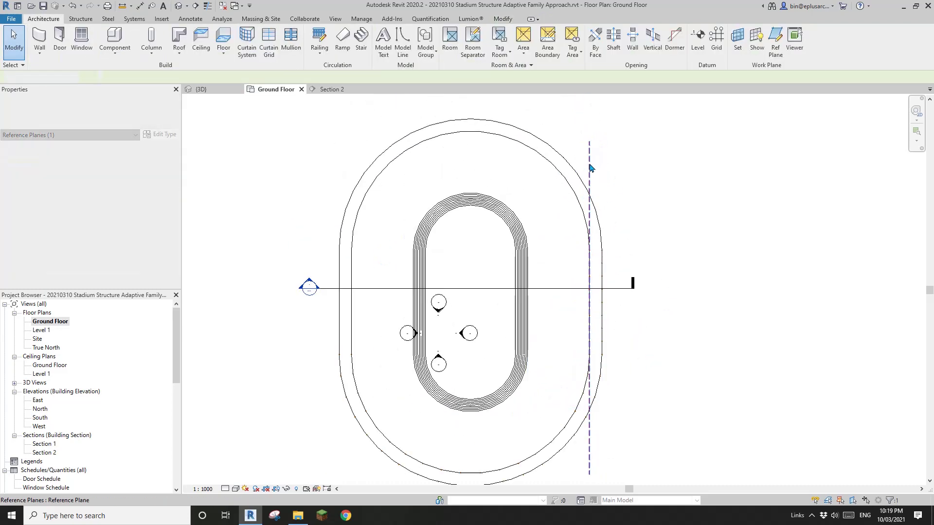
{"action": "scroll", "coordinate": [611, 257], "scroll_direction": "down", "scroll_amount": 1}
{"action": "middle_click_drag", "start_coordinate": [611, 361], "coordinate": [572, 347]}
Step: Maximize the 3D extents of the vertical reference plane
{"action": "right_click", "coordinate": [572, 175]}
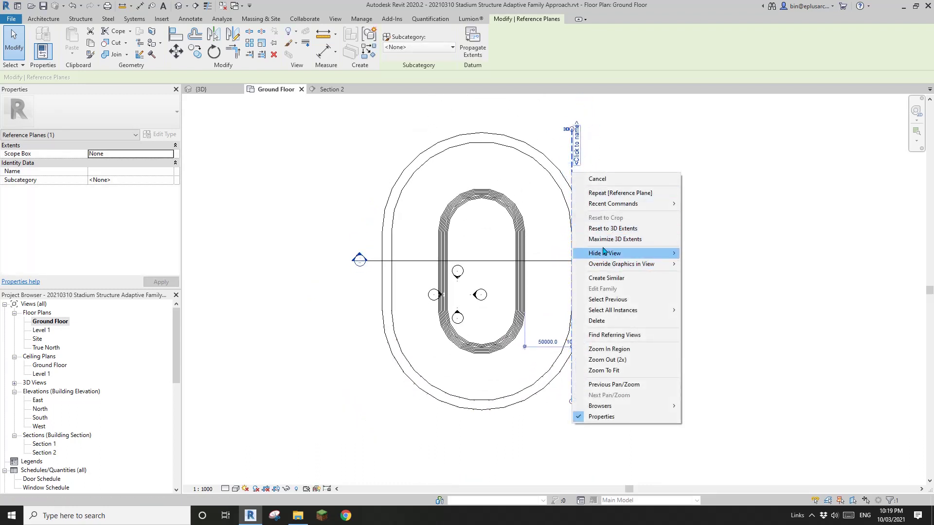
{"action": "left_click", "coordinate": [626, 239]}
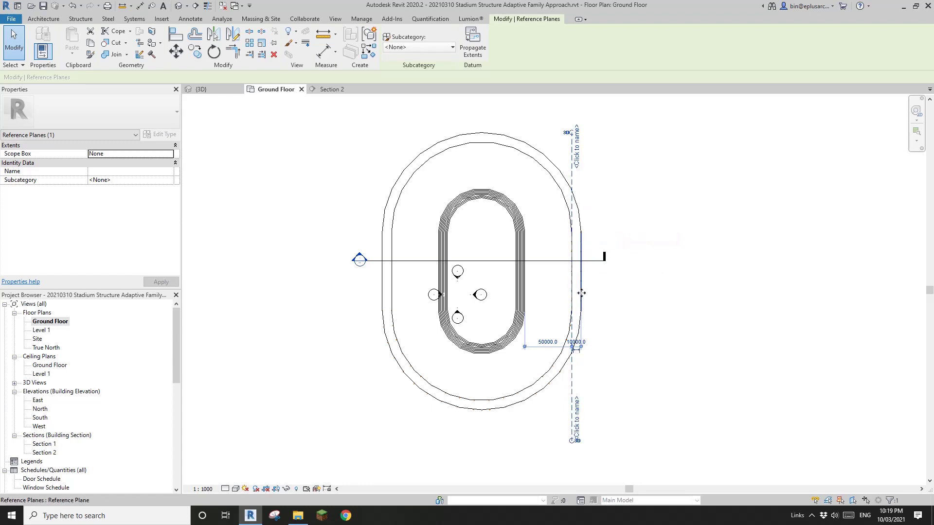
{"action": "right_click", "coordinate": [571, 176]}
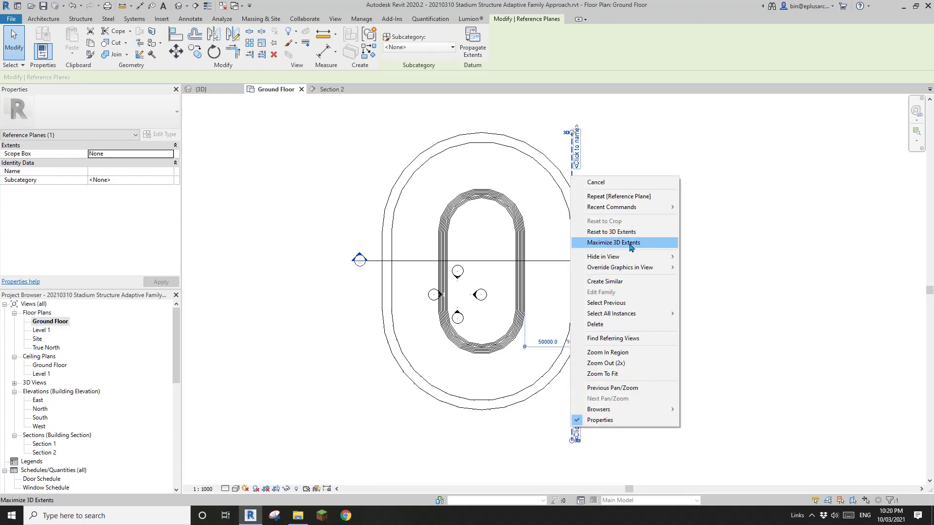
{"action": "left_click", "coordinate": [596, 183]}
Step: Copy the reference plane 10000 outward onto the outer stadium line, and again 55000 back inward from there
{"action": "left_click", "coordinate": [573, 175]}
{"action": "scroll", "coordinate": [576, 219], "scroll_direction": "up", "scroll_amount": 6}
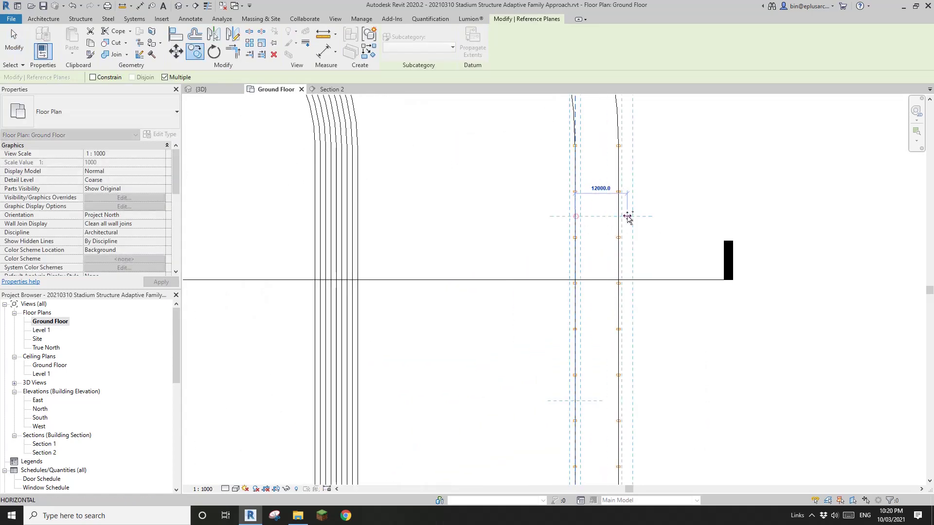
{"action": "left_click", "coordinate": [619, 218]}
{"action": "middle_click_drag", "start_coordinate": [408, 237], "coordinate": [524, 225]}
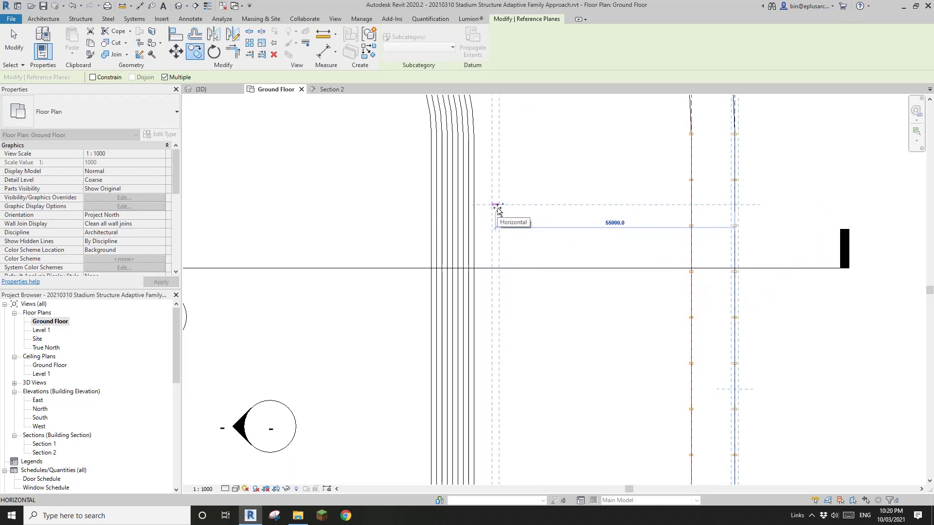
{"action": "scroll", "coordinate": [577, 284], "scroll_direction": "down", "scroll_amount": 2}
{"action": "key", "text": "Escape"}
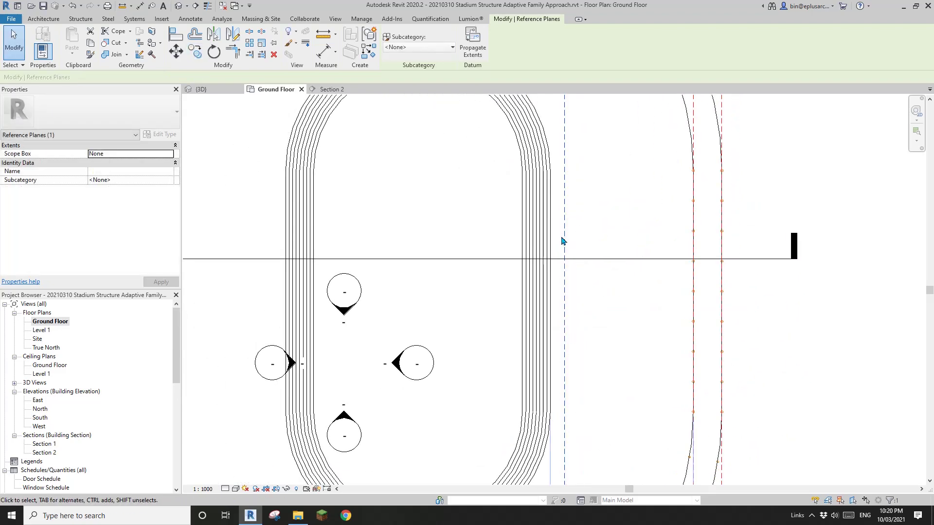
{"action": "scroll", "coordinate": [631, 191], "scroll_direction": "down", "scroll_amount": 3}
{"action": "middle_click_drag", "start_coordinate": [589, 227], "coordinate": [558, 253]}
{"action": "key", "text": "Escape"}
{"action": "left_click", "coordinate": [564, 184]}
{"action": "key", "text": "c"}
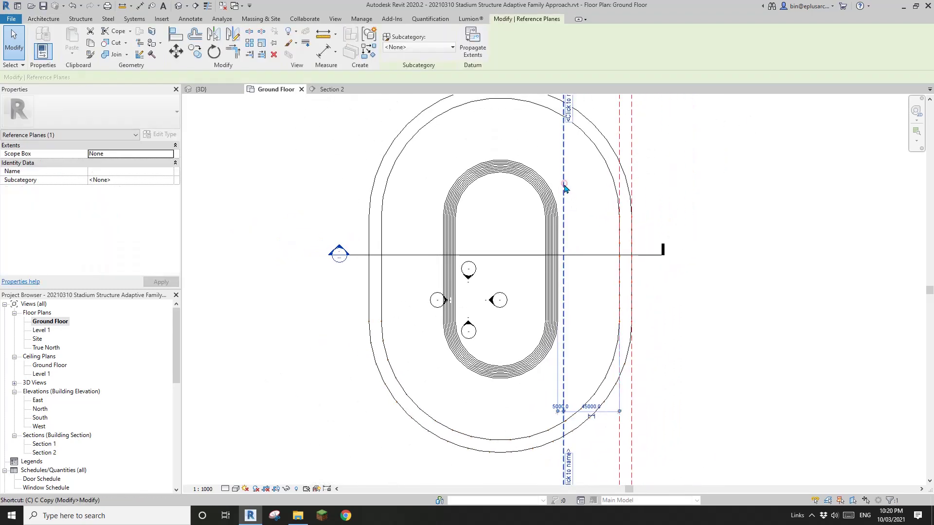
{"action": "key", "text": "Escape"}
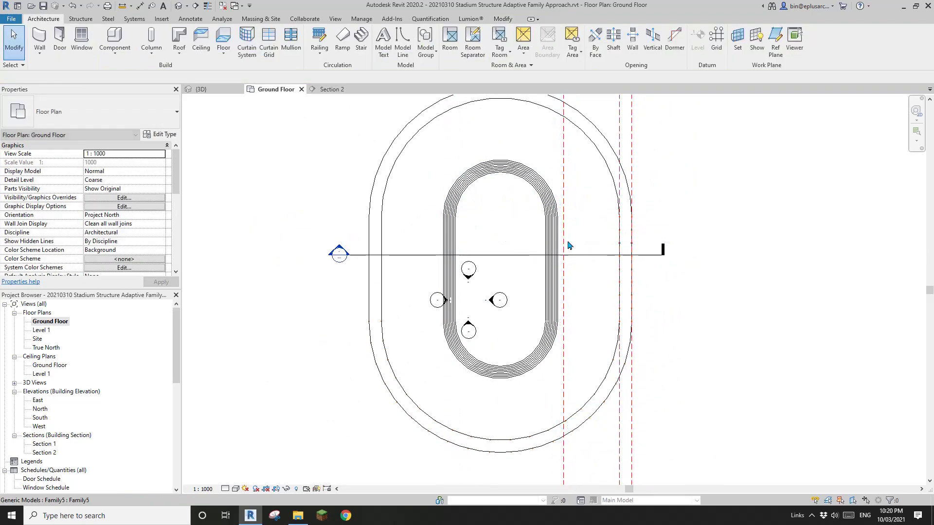
Step: Copy the innermost reference plane onto the straight western segments of the inner and outer stadium lines
{"action": "left_click", "coordinate": [564, 240]}
{"action": "key", "text": "c"}
{"action": "key", "text": "o"}
{"action": "left_click", "coordinate": [565, 239]}
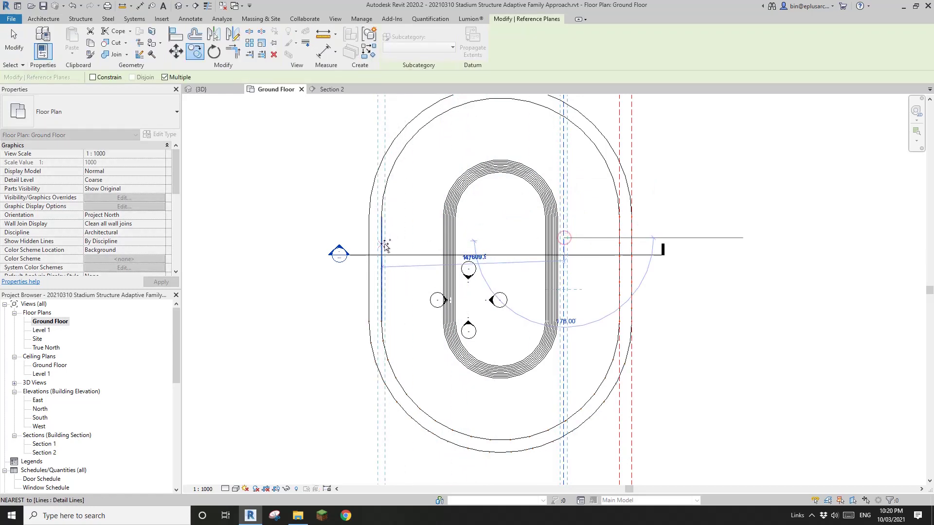
{"action": "left_click", "coordinate": [383, 242]}
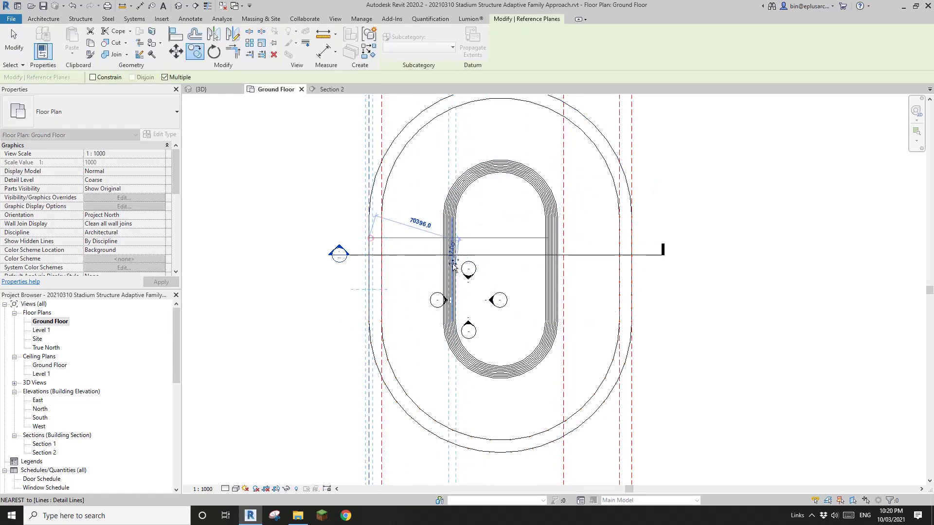
{"action": "scroll", "coordinate": [468, 253], "scroll_direction": "down", "scroll_amount": 2}
{"action": "key", "text": "Escape"}
{"action": "left_click", "coordinate": [545, 251]}
{"action": "key", "text": "Escape"}
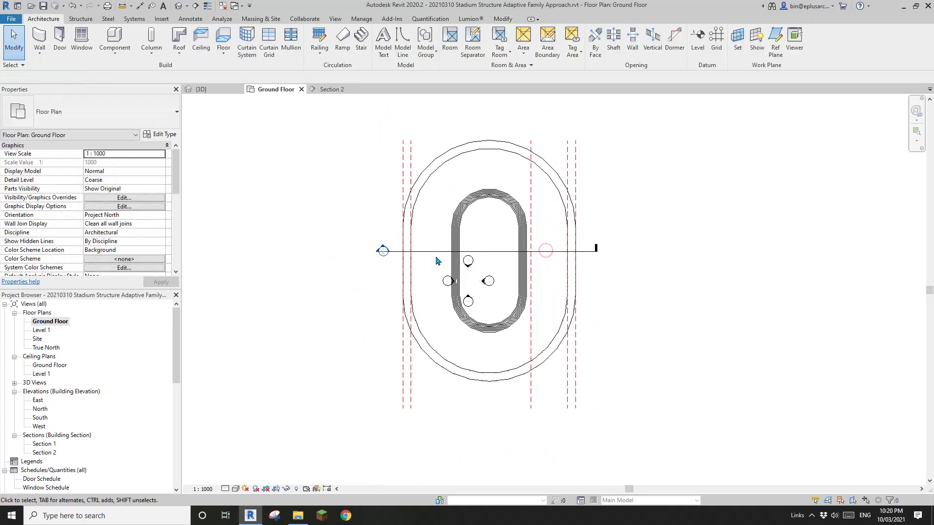
Step: Open the section view cut across the stadium and examine the reference planes against the truss
{"action": "right_click", "coordinate": [442, 252]}
{"action": "left_click", "coordinate": [487, 307]}
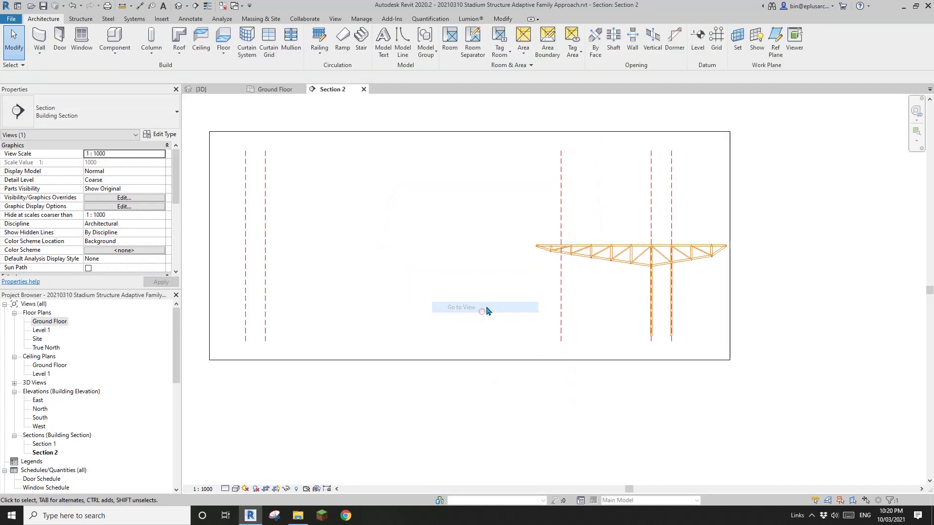
{"action": "middle_click_drag", "start_coordinate": [345, 266], "coordinate": [414, 265]}
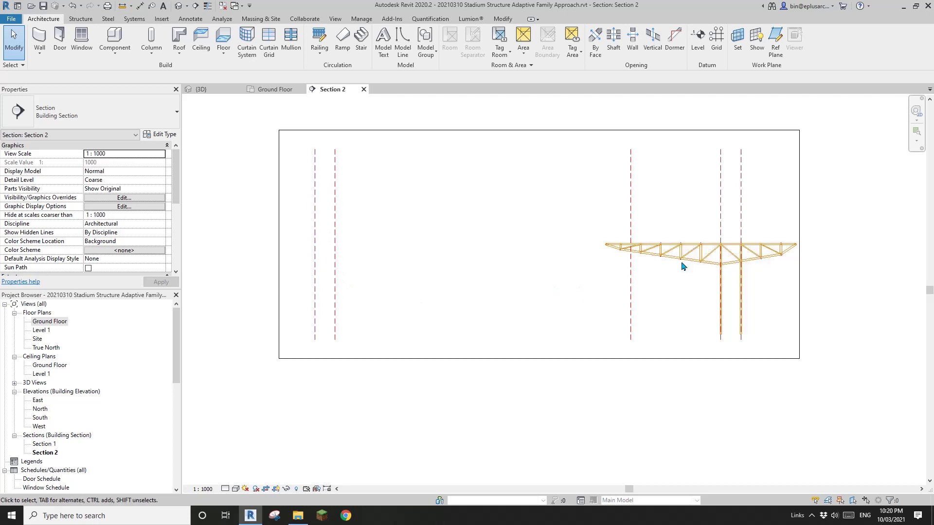
{"action": "middle_click_drag", "start_coordinate": [683, 265], "coordinate": [690, 268]}
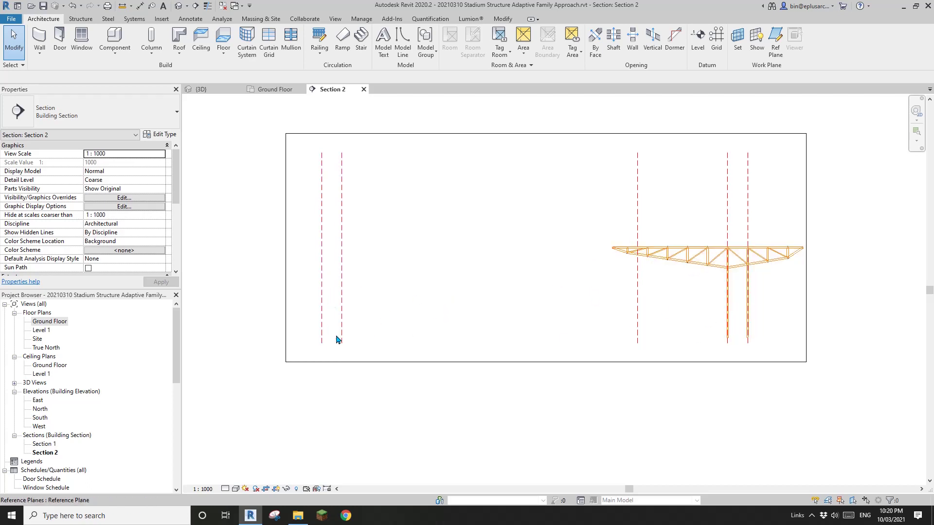
{"action": "scroll", "coordinate": [699, 317], "scroll_direction": "up", "scroll_amount": 1}
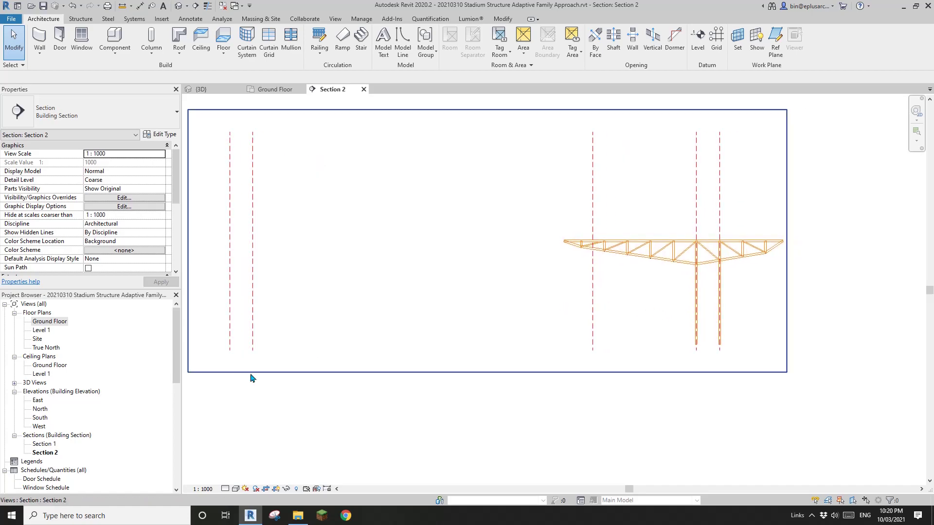
Step: Start an in-place component of the Floors category from the Ground Floor plan
{"action": "double_click", "coordinate": [62, 322]}
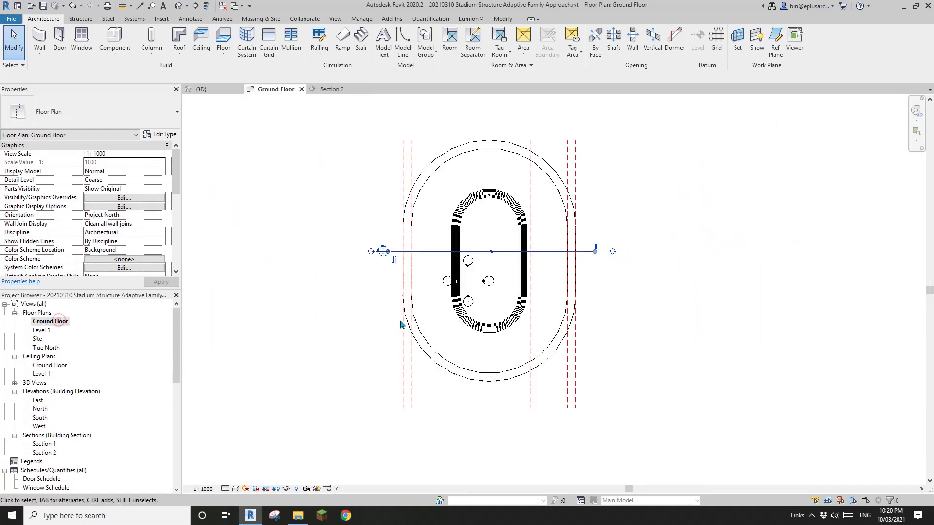
{"action": "left_click", "coordinate": [114, 52]}
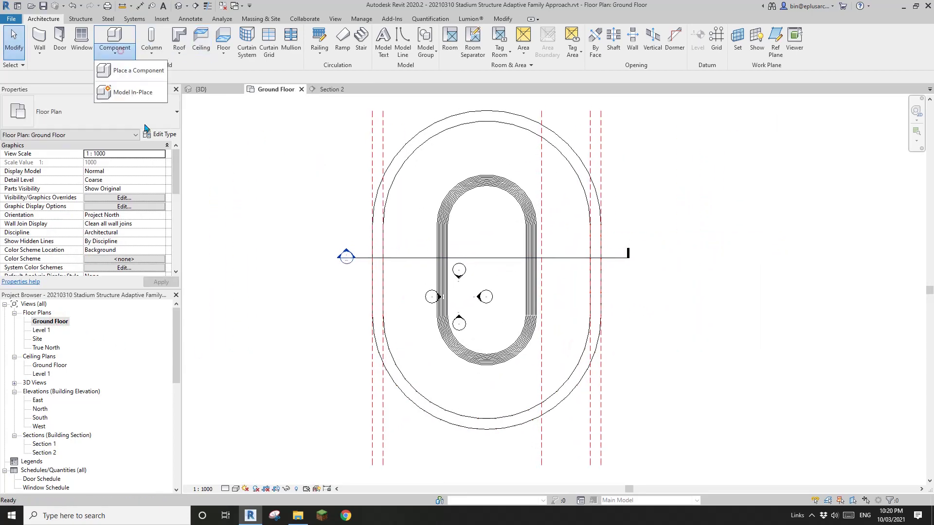
{"action": "left_click", "coordinate": [133, 95]}
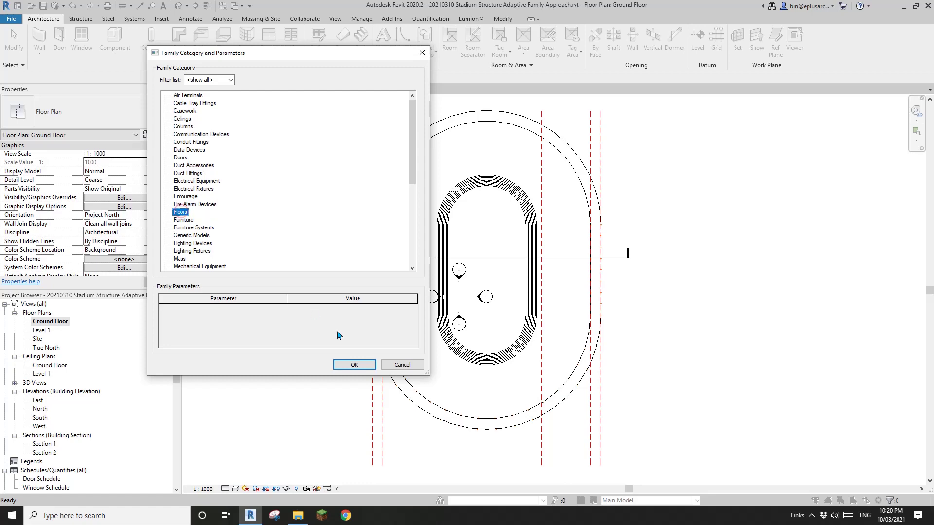
{"action": "left_click", "coordinate": [354, 365]}
{"action": "left_click", "coordinate": [397, 235]}
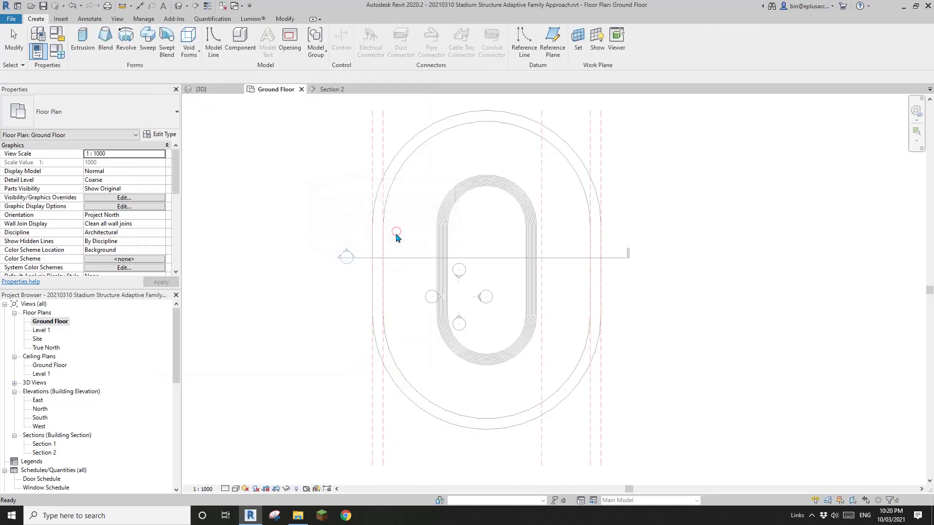
{"action": "middle_click_drag", "start_coordinate": [310, 167], "coordinate": [301, 171]}
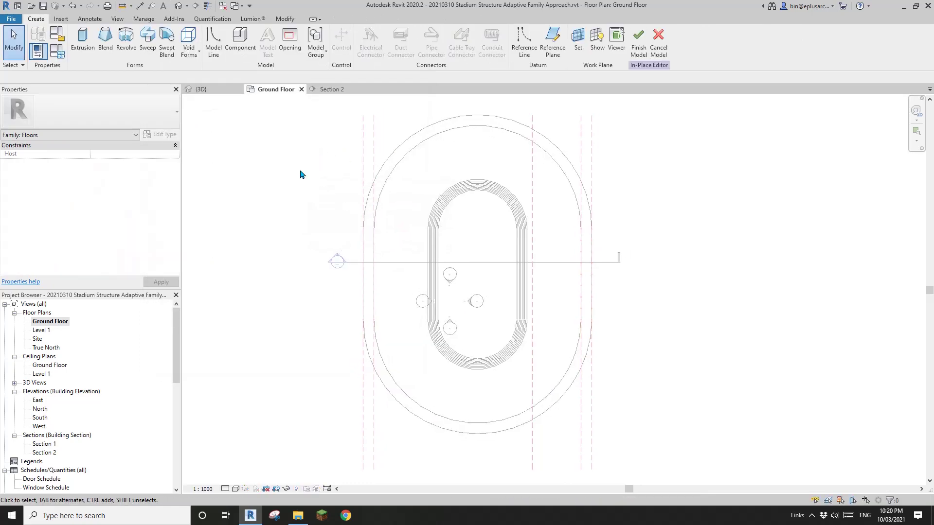
Step: Define a sweep path by picking the segments of the inner stadium line around the full loop
{"action": "left_click", "coordinate": [148, 46]}
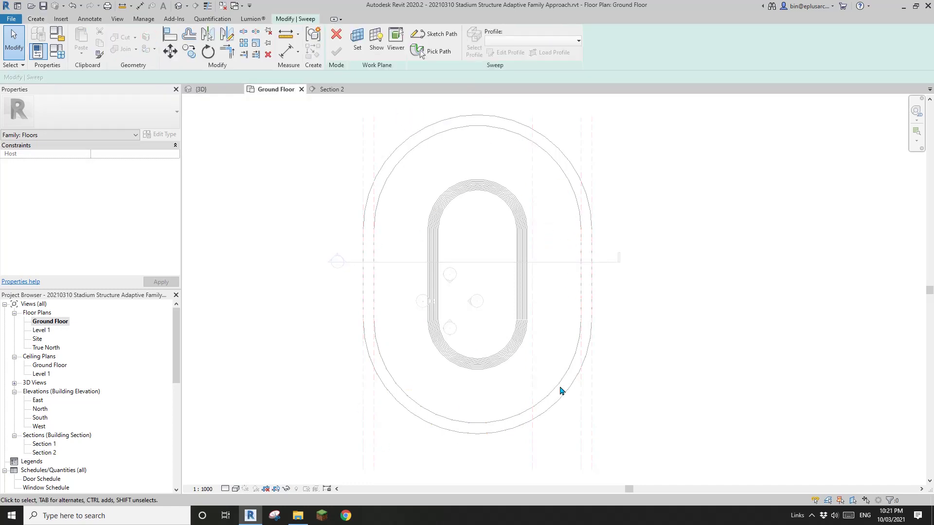
{"action": "left_click", "coordinate": [431, 52]}
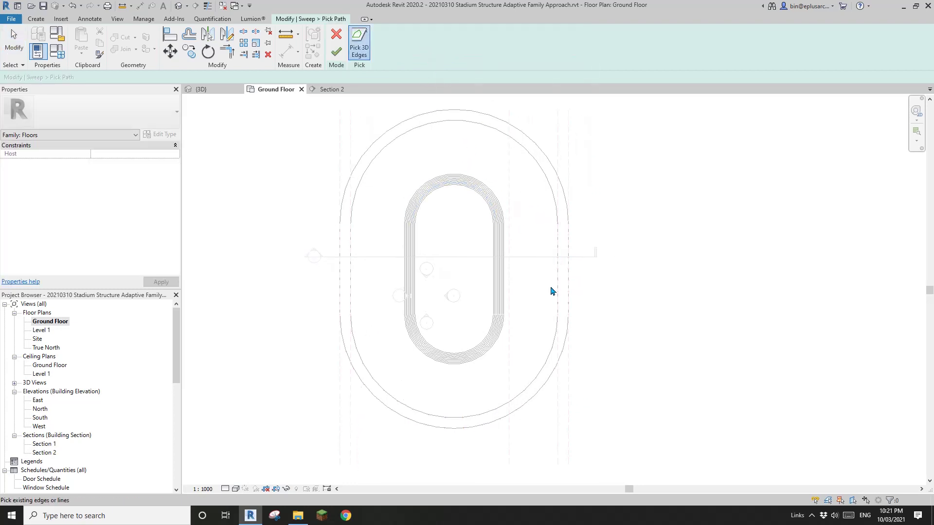
{"action": "left_click", "coordinate": [559, 271]}
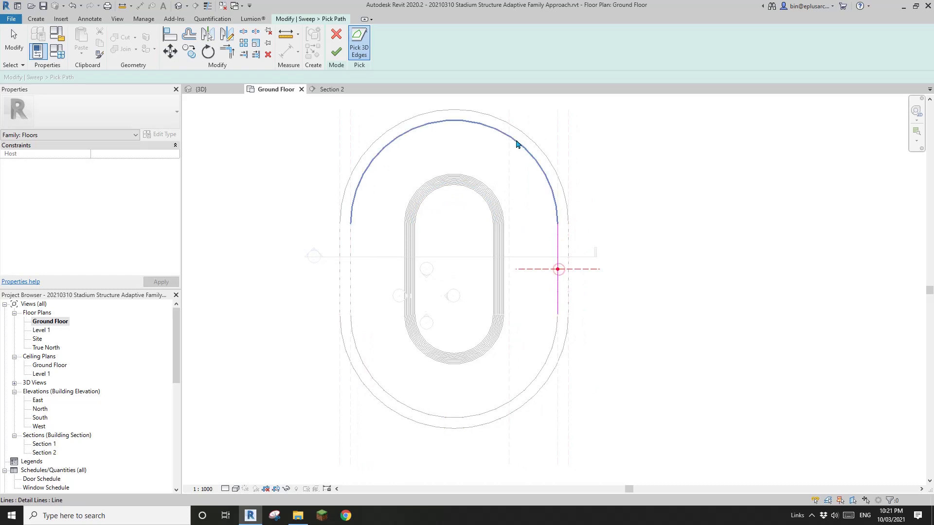
{"action": "left_click", "coordinate": [511, 140]}
{"action": "left_click", "coordinate": [366, 366]}
{"action": "scroll", "coordinate": [489, 202], "scroll_direction": "up", "scroll_amount": 2}
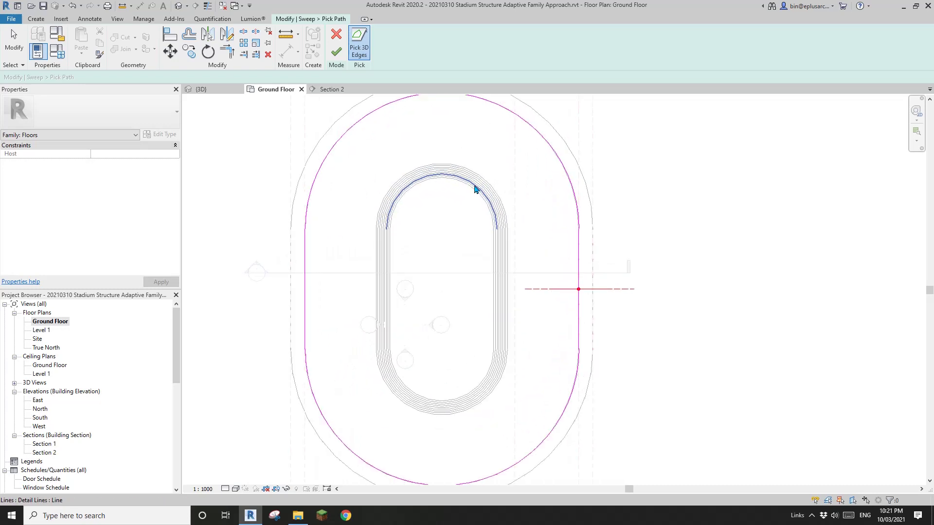
{"action": "left_click", "coordinate": [337, 55]}
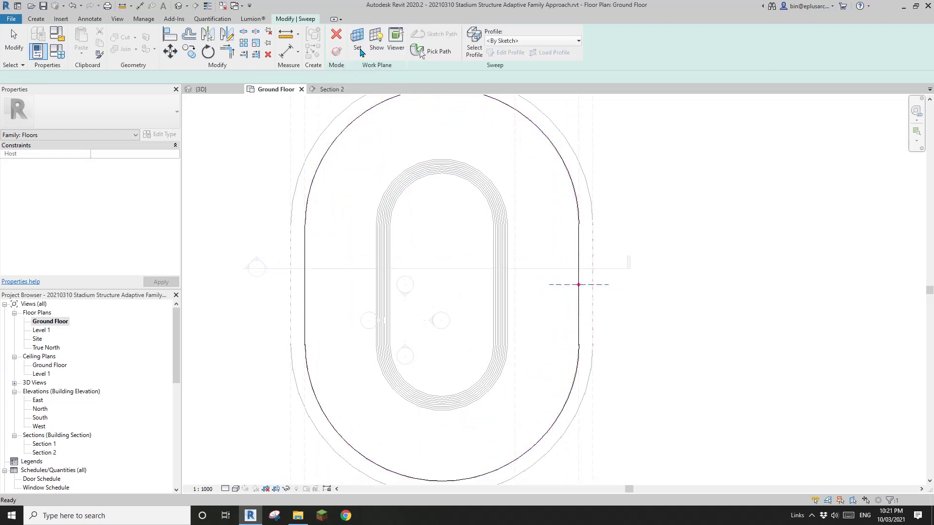
Step: Try to start the sweep profile sketch in Section 2 where the innermost reference plane meets the ground line
{"action": "left_click", "coordinate": [508, 60]}
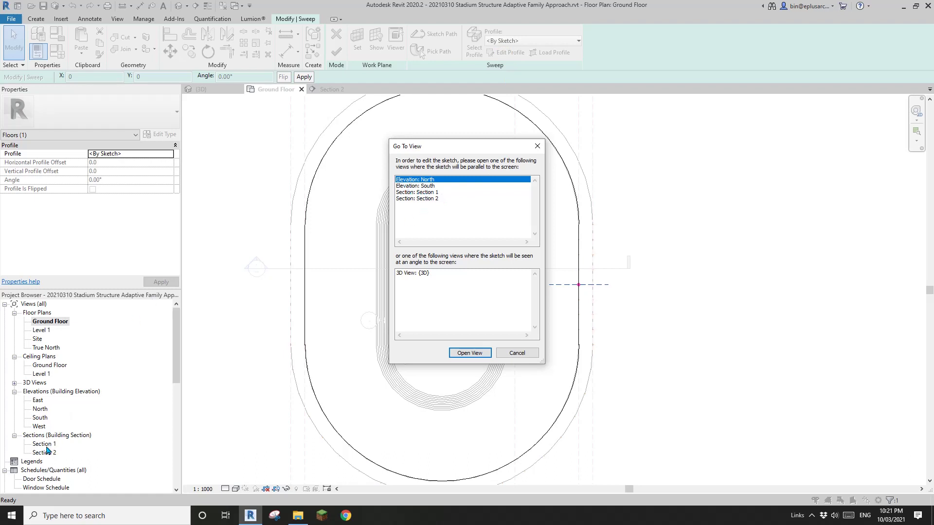
{"action": "left_click", "coordinate": [426, 199]}
{"action": "left_click", "coordinate": [470, 353]}
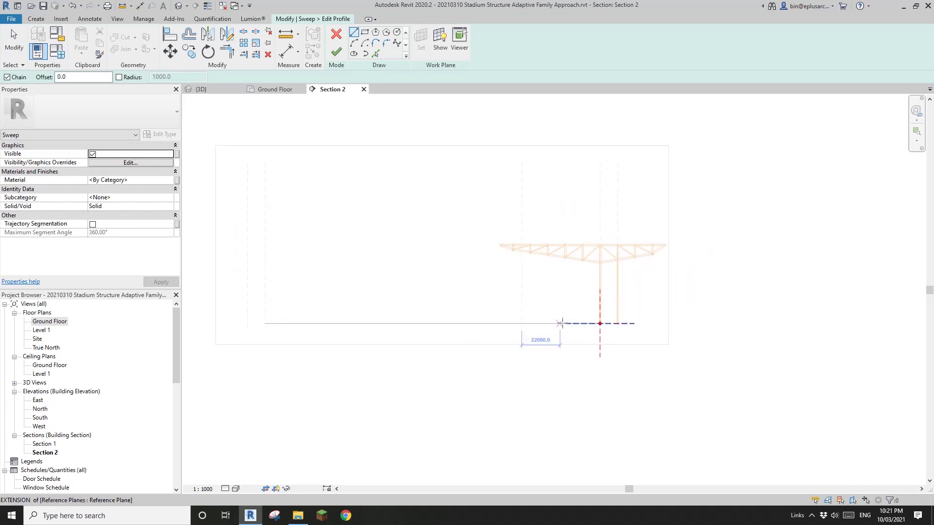
{"action": "scroll", "coordinate": [521, 322], "scroll_direction": "up", "scroll_amount": 3}
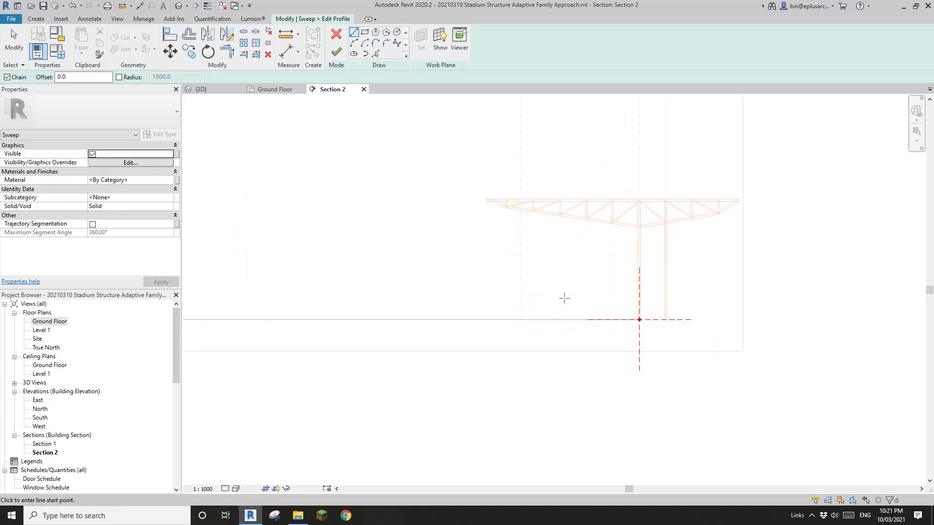
{"action": "scroll", "coordinate": [560, 298], "scroll_direction": "up", "scroll_amount": 5}
{"action": "scroll", "coordinate": [462, 270], "scroll_direction": "down", "scroll_amount": 3}
{"action": "middle_click_drag", "start_coordinate": [478, 281], "coordinate": [604, 317]}
{"action": "scroll", "coordinate": [597, 328], "scroll_direction": "down", "scroll_amount": 1}
{"action": "scroll", "coordinate": [596, 303], "scroll_direction": "down", "scroll_amount": 1}
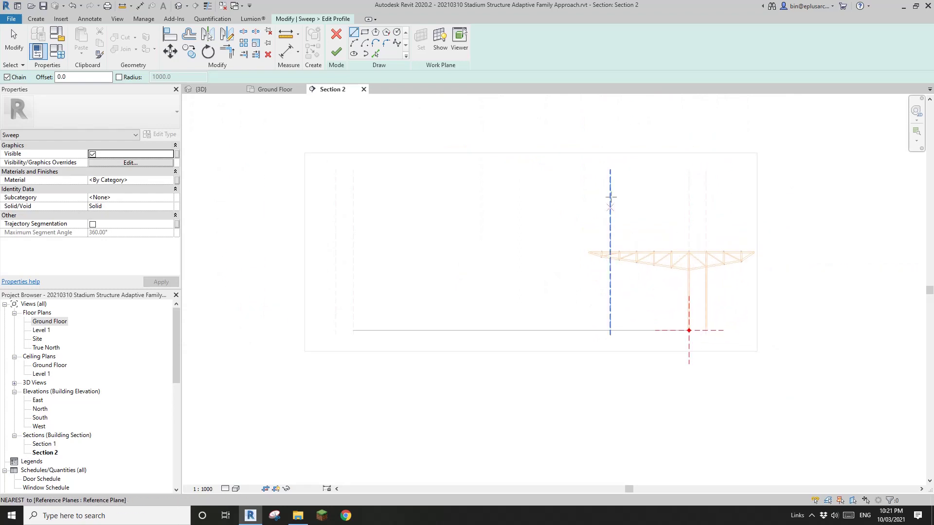
{"action": "scroll", "coordinate": [627, 323], "scroll_direction": "up", "scroll_amount": 3}
{"action": "scroll", "coordinate": [584, 345], "scroll_direction": "up", "scroll_amount": 2}
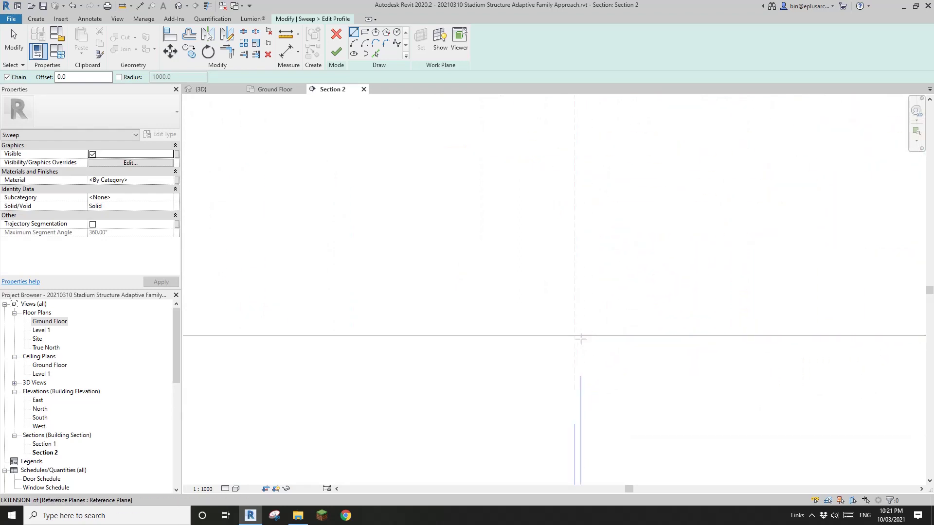
{"action": "middle_click_drag", "start_coordinate": [557, 340], "coordinate": [527, 344]}
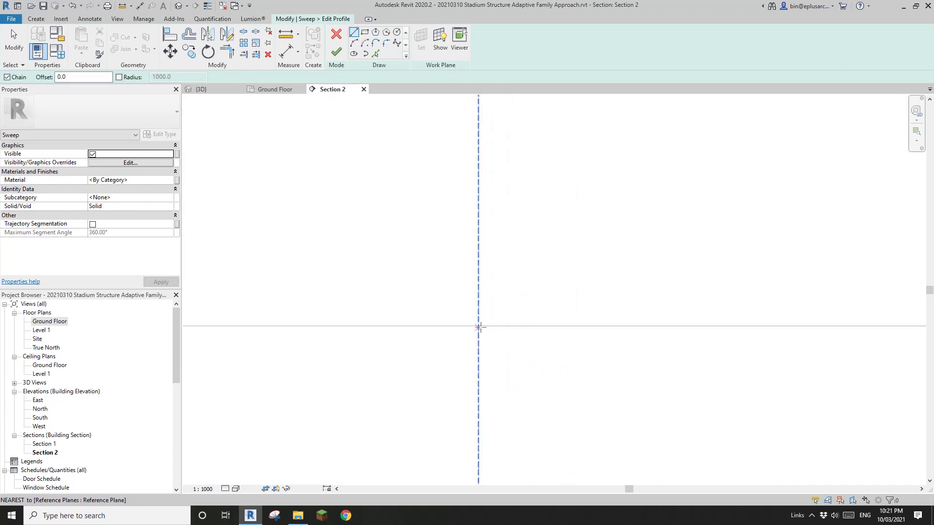
{"action": "middle_click_drag", "start_coordinate": [479, 324], "coordinate": [612, 312]}
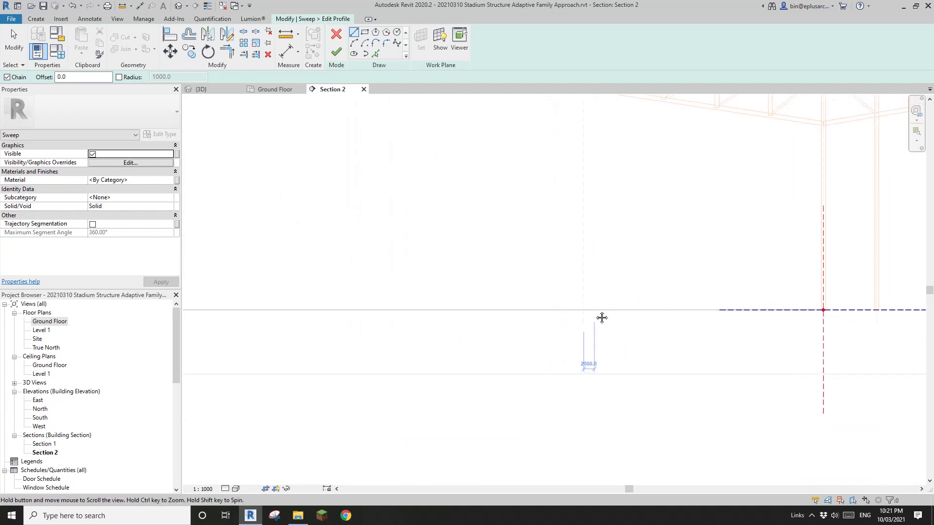
{"action": "key", "text": "Escape"}
{"action": "key", "text": "Escape"}
{"action": "left_click", "coordinate": [335, 36]}
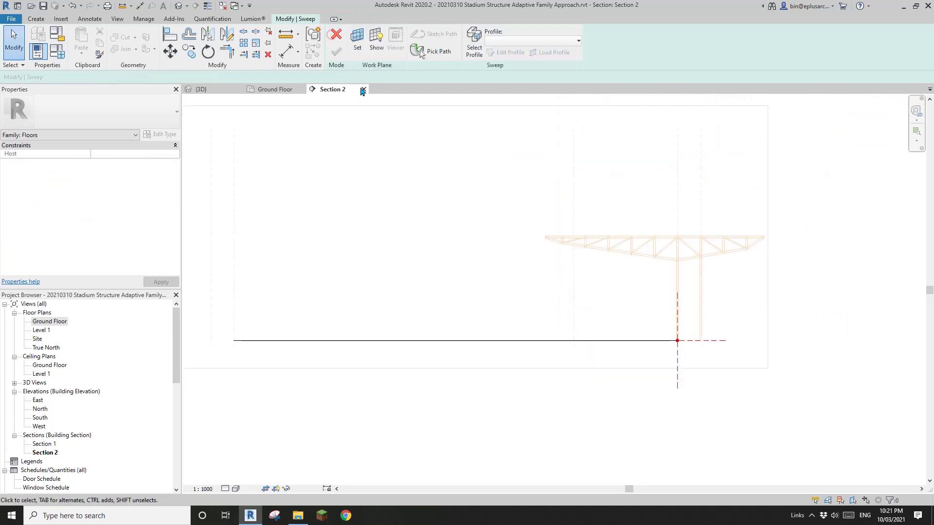
Step: Discard the sweep and finish the in-place model, accepting deletion of the empty family
{"action": "left_click", "coordinate": [339, 42]}
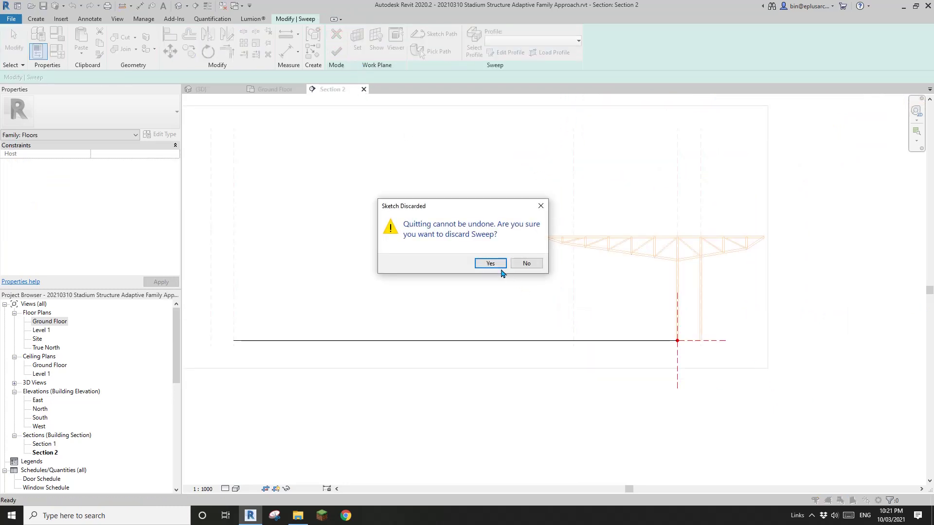
{"action": "left_click", "coordinate": [493, 265]}
{"action": "scroll", "coordinate": [557, 303], "scroll_direction": "down", "scroll_amount": 5}
{"action": "scroll", "coordinate": [541, 258], "scroll_direction": "up", "scroll_amount": 1}
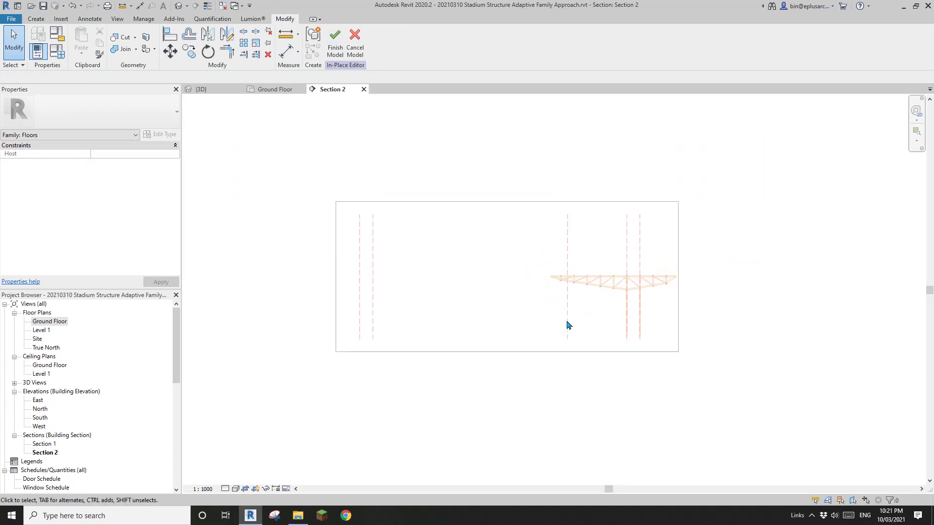
{"action": "left_click", "coordinate": [335, 39]}
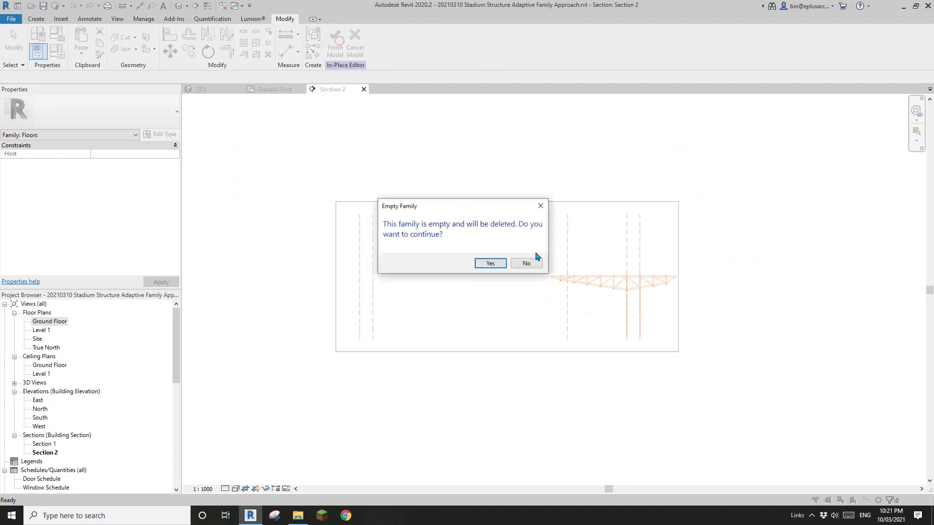
{"action": "left_click", "coordinate": [490, 264]}
Step: Reveal hidden elements in the default 3D view and unhide the Levels category
{"action": "scroll", "coordinate": [625, 344], "scroll_direction": "up", "scroll_amount": 2}
{"action": "middle_click_drag", "start_coordinate": [427, 356], "coordinate": [488, 370]}
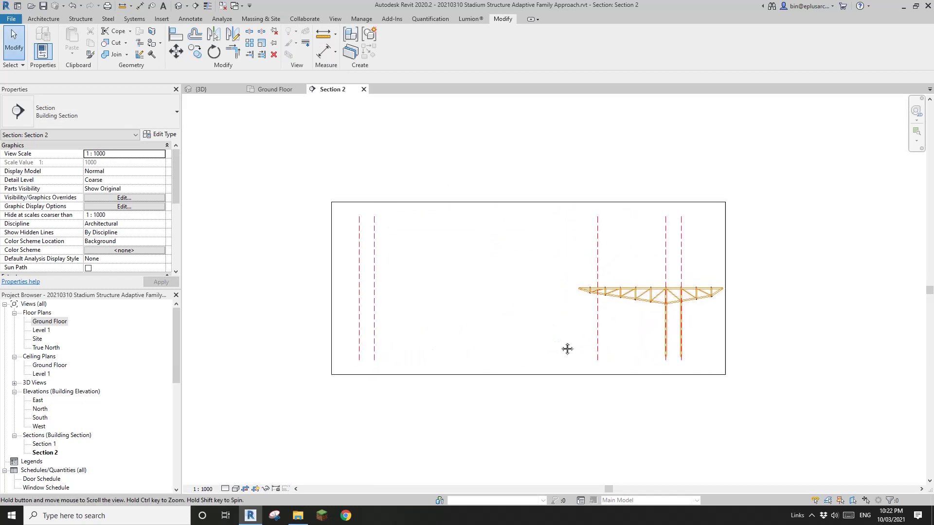
{"action": "left_click", "coordinate": [179, 6]}
{"action": "scroll", "coordinate": [540, 234], "scroll_direction": "down", "scroll_amount": 2}
{"action": "middle_click_drag", "start_coordinate": [548, 246], "coordinate": [527, 320]}
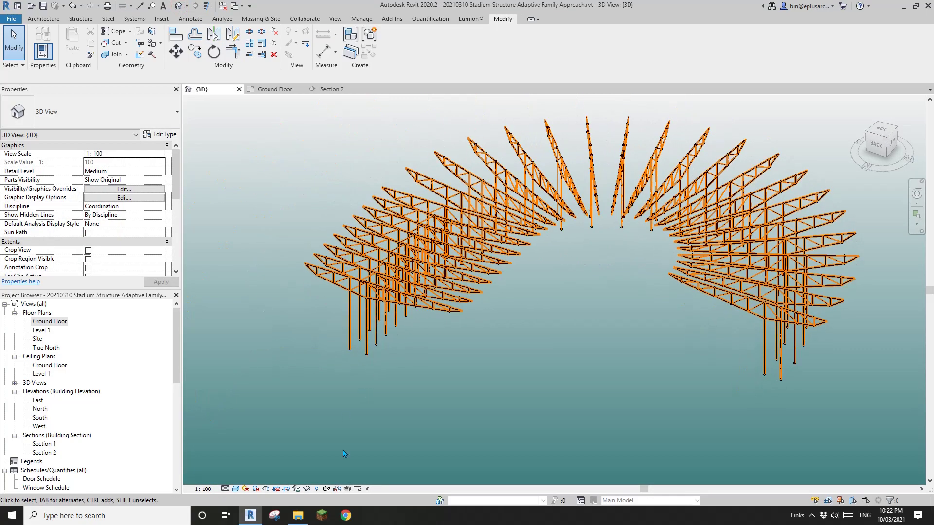
{"action": "left_click", "coordinate": [321, 489]}
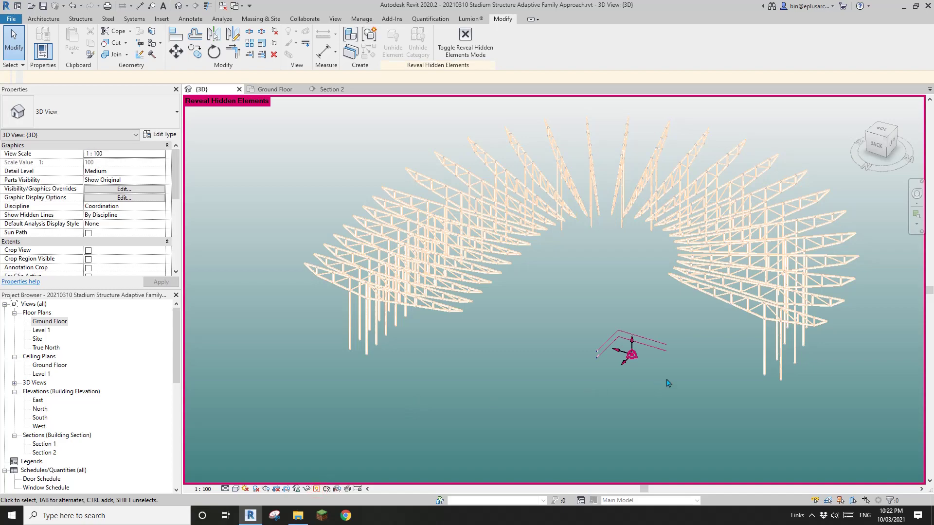
{"action": "scroll", "coordinate": [668, 383], "scroll_direction": "up", "scroll_amount": 2}
{"action": "left_click", "coordinate": [579, 343]}
{"action": "left_click", "coordinate": [482, 47]}
{"action": "left_click", "coordinate": [552, 41]}
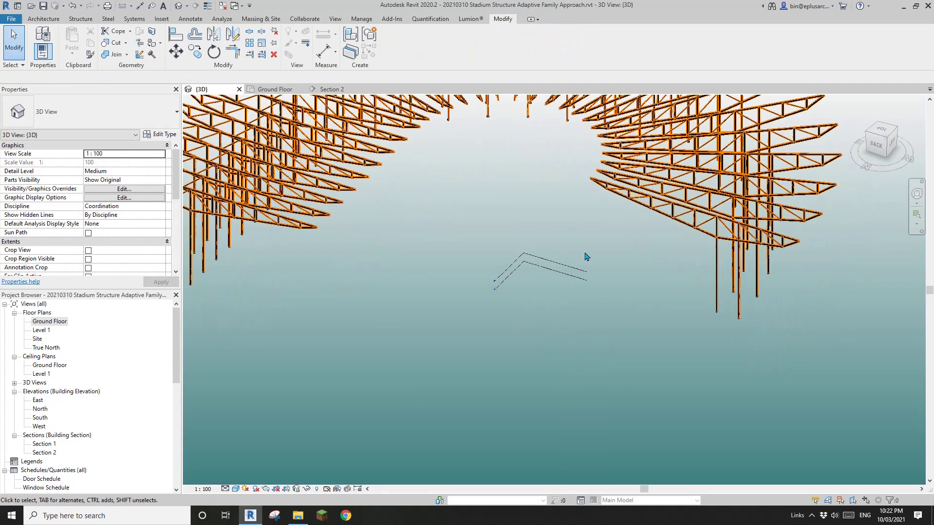
Step: Try to stretch Level 1's extents outward from one edge in the 3D view
{"action": "left_click", "coordinate": [584, 255]}
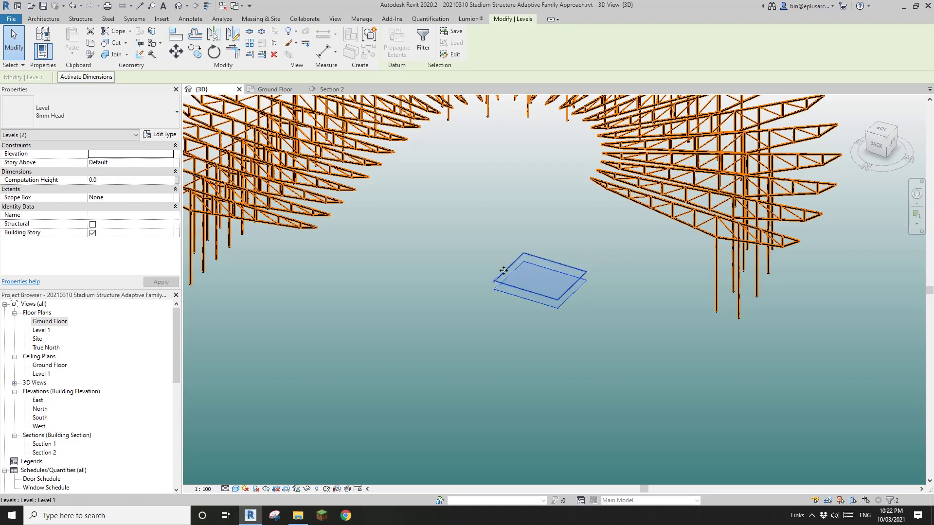
{"action": "middle_click_drag", "start_coordinate": [538, 278], "coordinate": [523, 310]}
{"action": "scroll", "coordinate": [541, 294], "scroll_direction": "down", "scroll_amount": 1}
{"action": "scroll", "coordinate": [562, 308], "scroll_direction": "up", "scroll_amount": 2}
{"action": "left_click", "coordinate": [566, 272]}
{"action": "scroll", "coordinate": [522, 310], "scroll_direction": "down", "scroll_amount": 5}
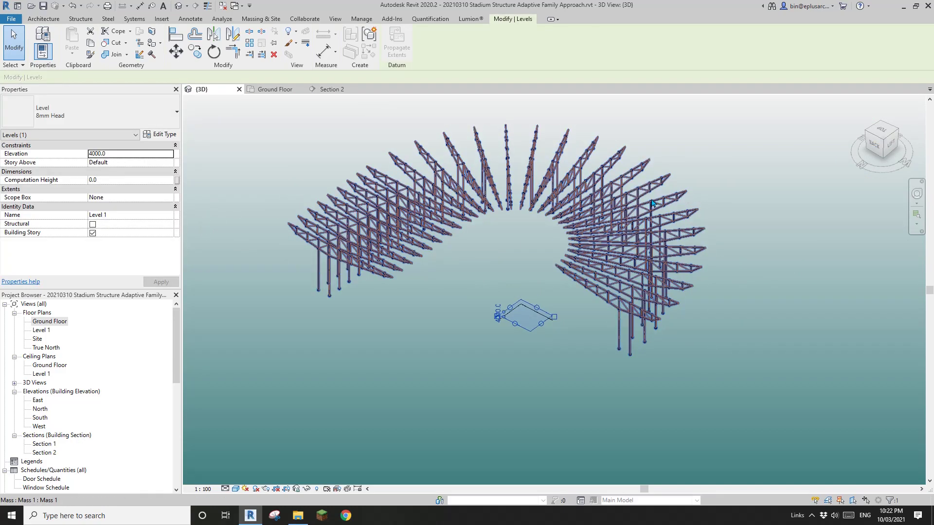
{"action": "scroll", "coordinate": [541, 331], "scroll_direction": "up", "scroll_amount": 4}
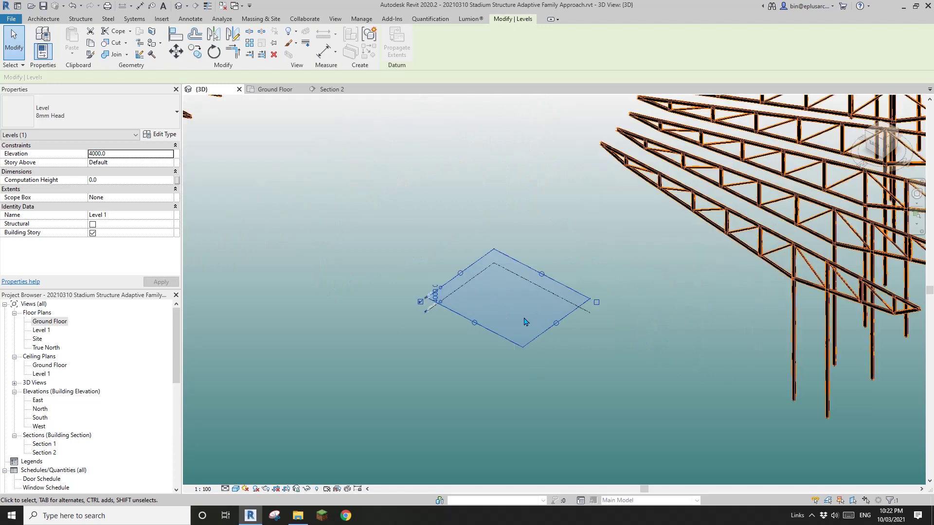
{"action": "mouse_move", "coordinate": [579, 334]}
{"action": "middle_mouse_down"}
{"action": "mouse_move", "coordinate": [584, 323]}
{"action": "mouse_move", "coordinate": [577, 327]}
{"action": "middle_mouse_up"}
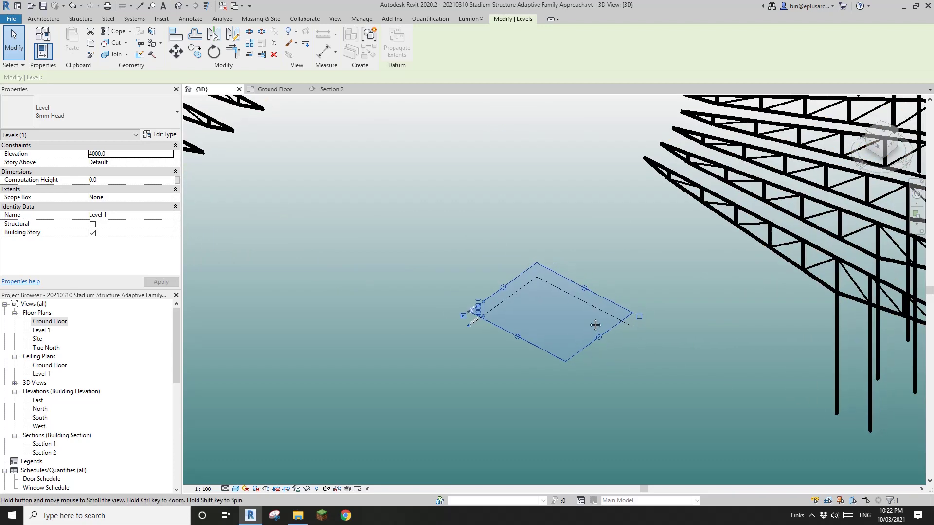
{"action": "mouse_move", "coordinate": [587, 290]}
{"action": "left_mouse_down"}
{"action": "mouse_move", "coordinate": [561, 308]}
{"action": "mouse_move", "coordinate": [601, 283]}
{"action": "left_mouse_up"}
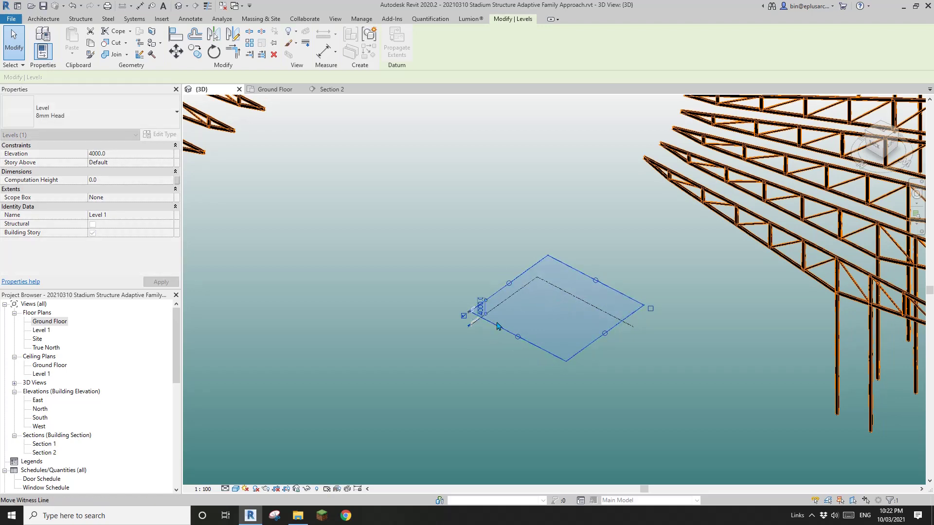
{"action": "scroll", "coordinate": [530, 311], "scroll_direction": "down", "scroll_amount": 4}
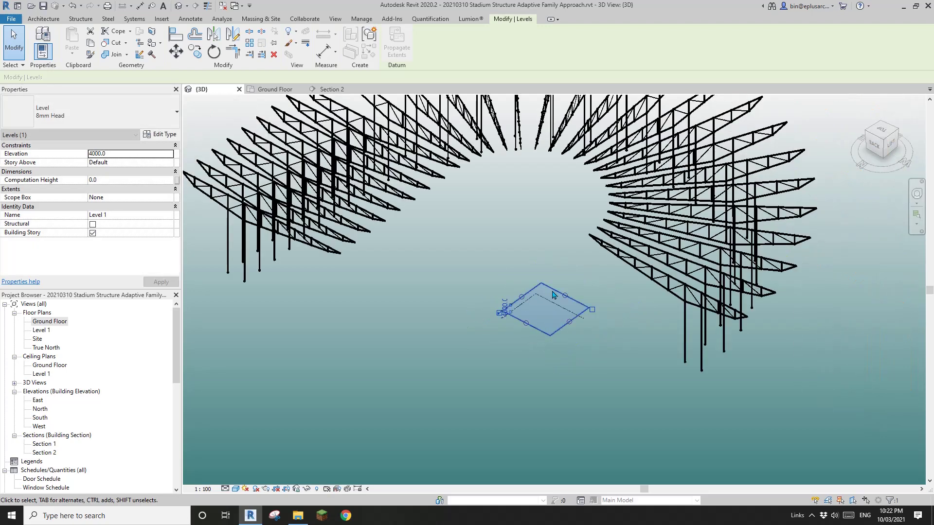
{"action": "middle_click_drag", "start_coordinate": [548, 313], "coordinate": [442, 363], "text": "shift"}
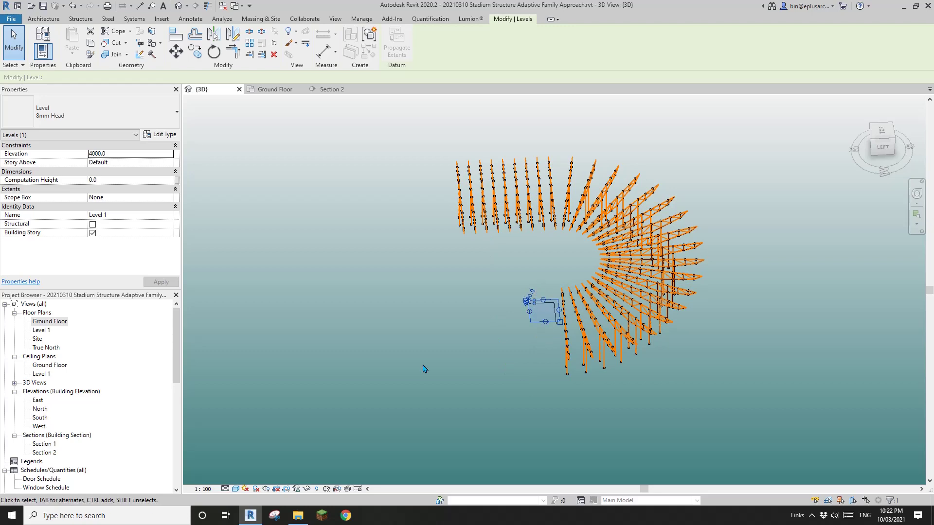
{"action": "mouse_move", "coordinate": [523, 333]}
{"action": "middle_mouse_down", "text": "shift"}
{"action": "mouse_move", "coordinate": [515, 360]}
{"action": "mouse_move", "coordinate": [525, 348]}
{"action": "middle_mouse_up", "text": "shift"}
{"action": "left_click", "coordinate": [512, 369]}
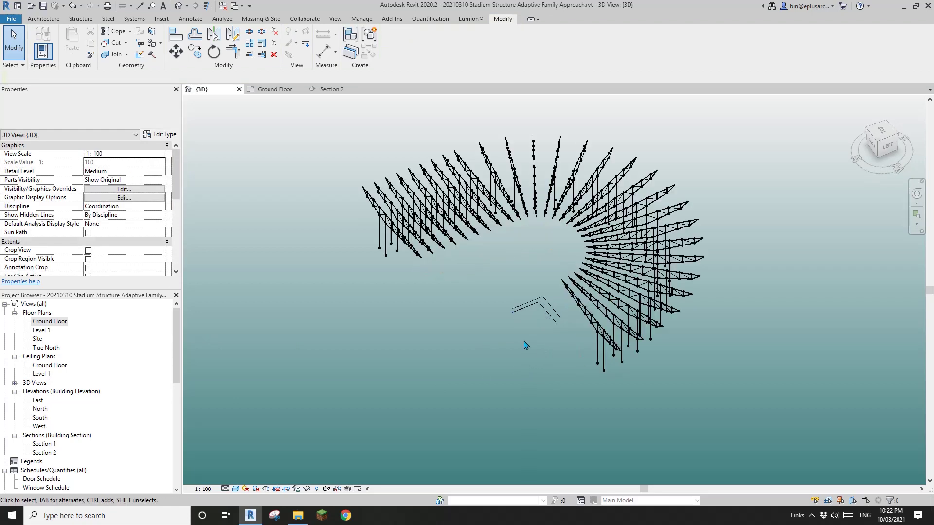
Step: Maximize the 3D extents of both levels across the stadium and open the Section 2 view
{"action": "left_click", "coordinate": [532, 304]}
{"action": "right_click", "coordinate": [531, 304]}
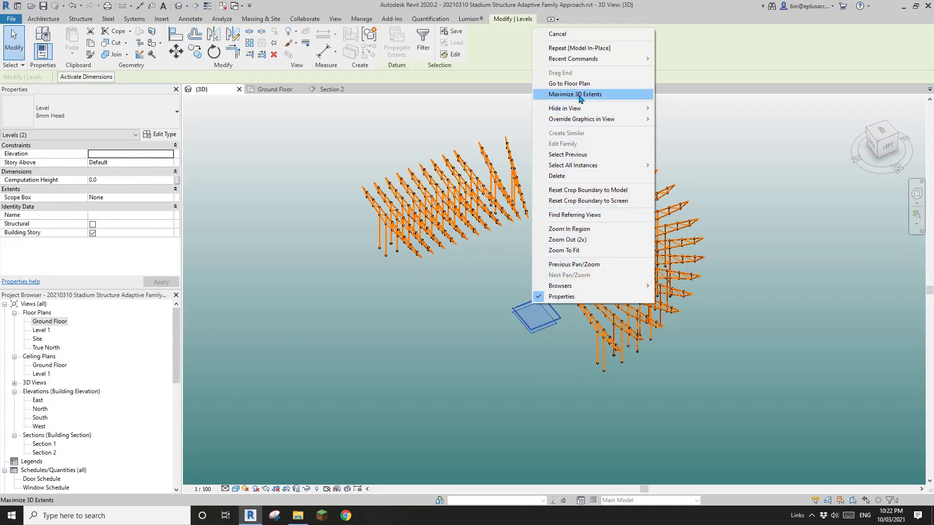
{"action": "left_click", "coordinate": [580, 100]}
{"action": "left_click", "coordinate": [294, 236]}
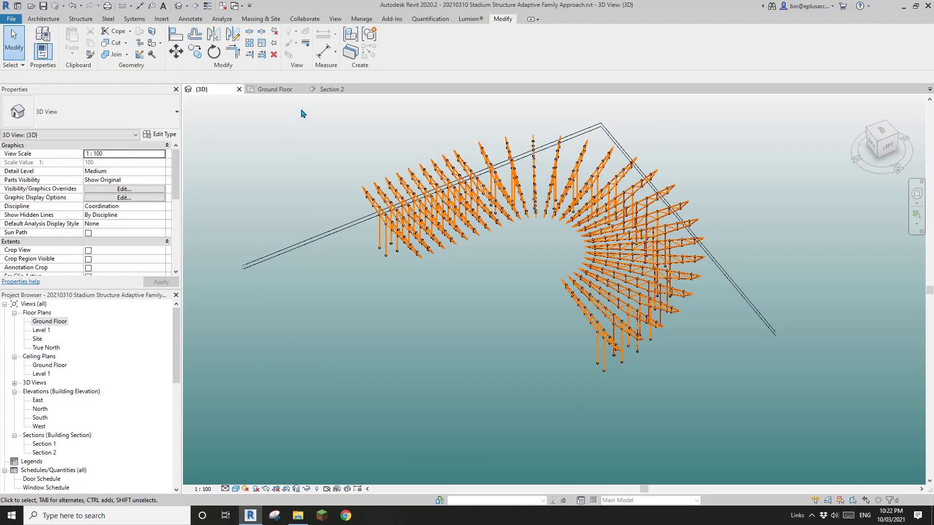
{"action": "left_click", "coordinate": [329, 90]}
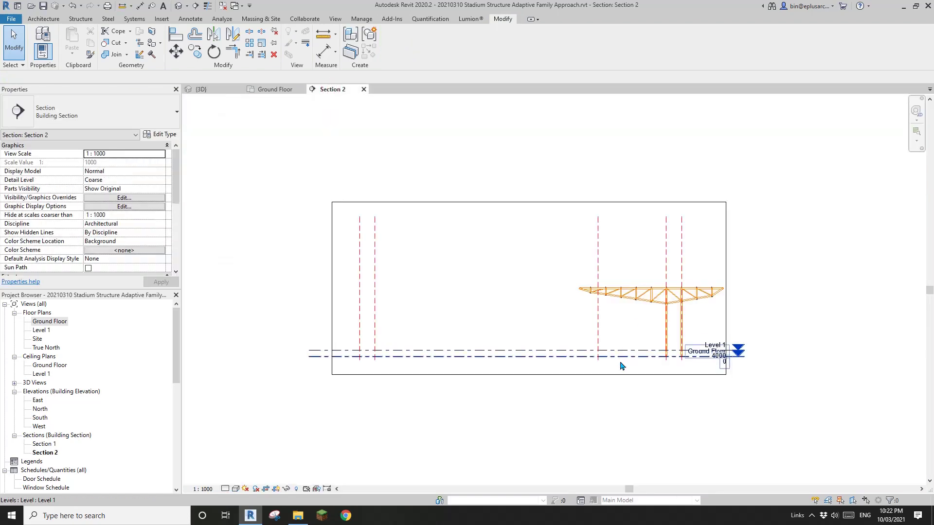
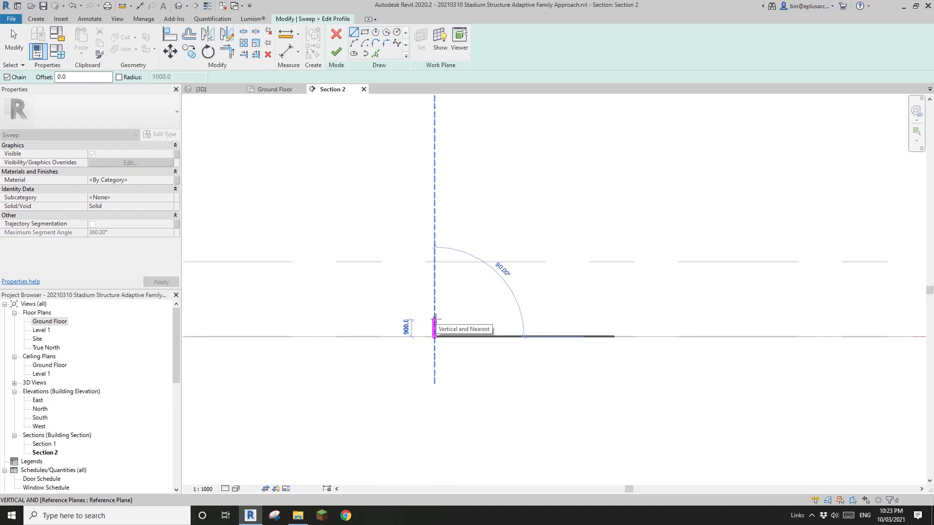
Step: Sketch a 450 mm vertical riser and a 900 mm horizontal tread for the sweep profile at the innermost reference plane
{"action": "type", "text": "450"}
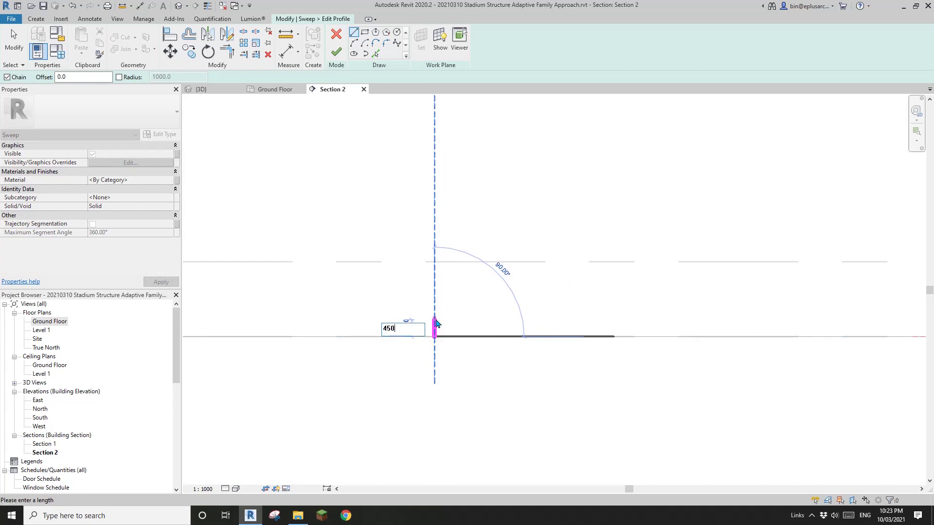
{"action": "key", "text": "Return"}
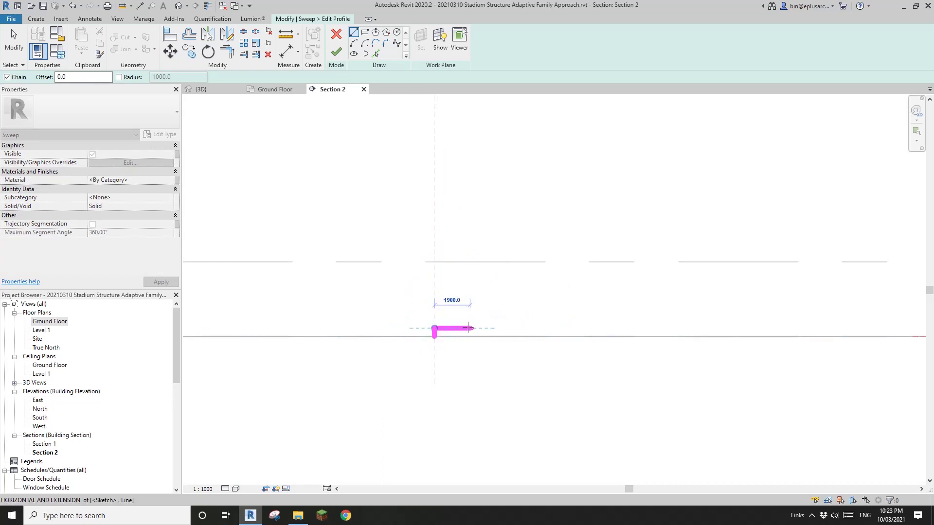
{"action": "scroll", "coordinate": [453, 329], "scroll_direction": "up", "scroll_amount": 1}
{"action": "scroll", "coordinate": [450, 327], "scroll_direction": "up", "scroll_amount": 2}
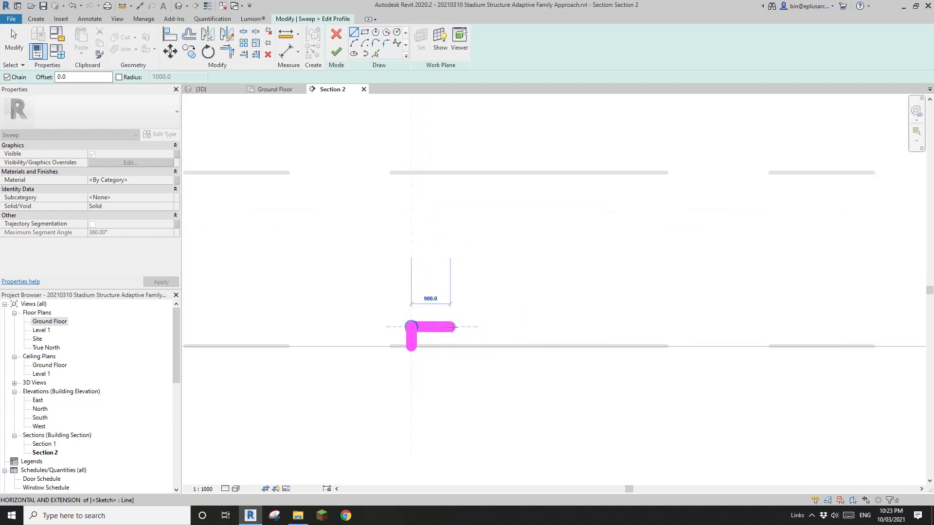
{"action": "left_click", "coordinate": [452, 327]}
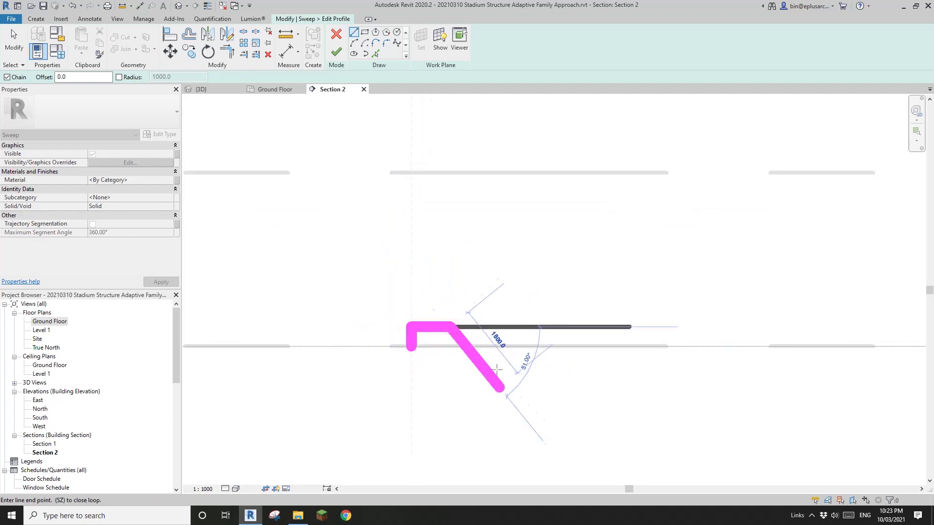
{"action": "middle_click_drag", "start_coordinate": [465, 318], "coordinate": [496, 264]}
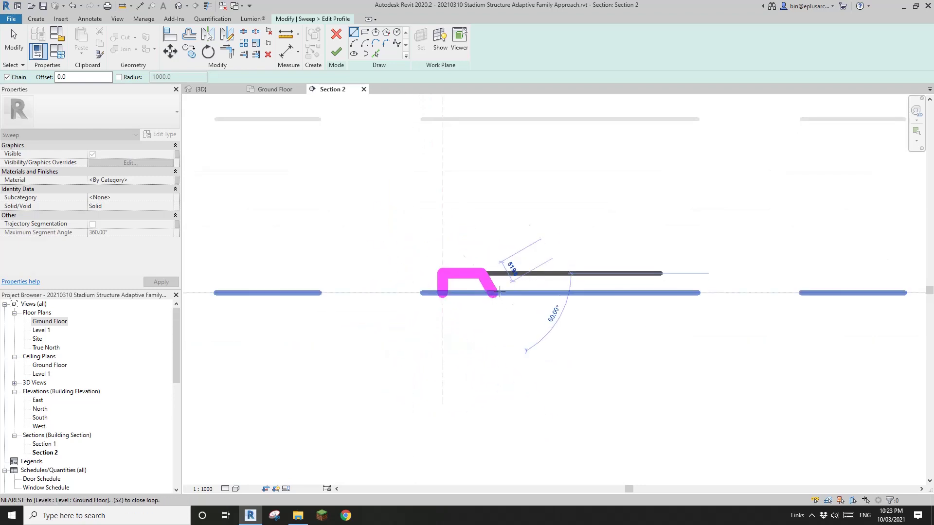
{"action": "key", "text": "Escape"}
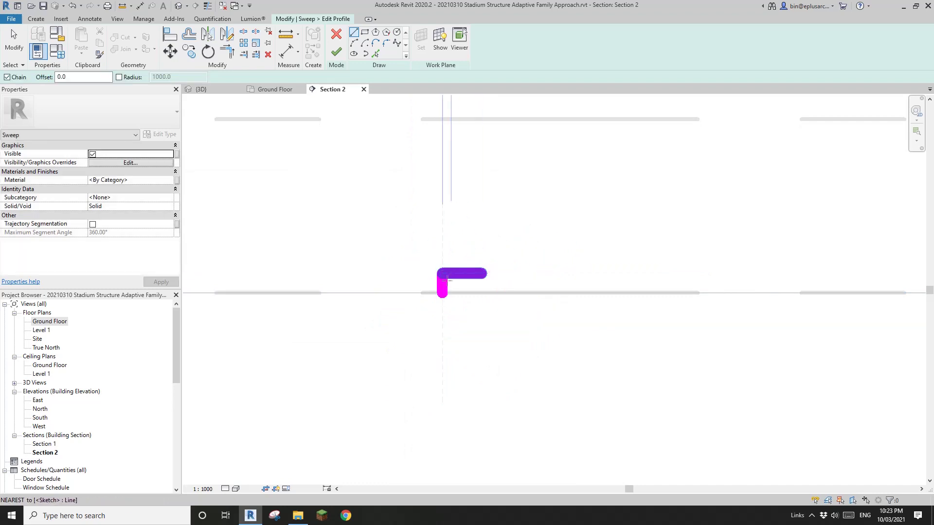
{"action": "key", "text": "Escape"}
Step: Set the Section 2 view scale to 1 : 200 while editing the profile
{"action": "left_click_drag", "start_coordinate": [394, 252], "coordinate": [525, 332]}
{"action": "scroll", "coordinate": [505, 319], "scroll_direction": "down", "scroll_amount": 1}
{"action": "left_click", "coordinate": [213, 489]}
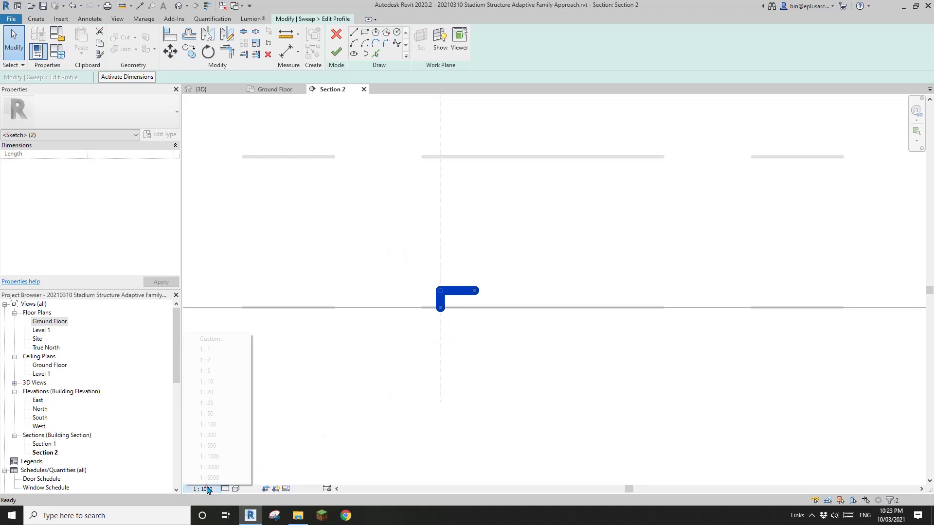
{"action": "left_click", "coordinate": [209, 435]}
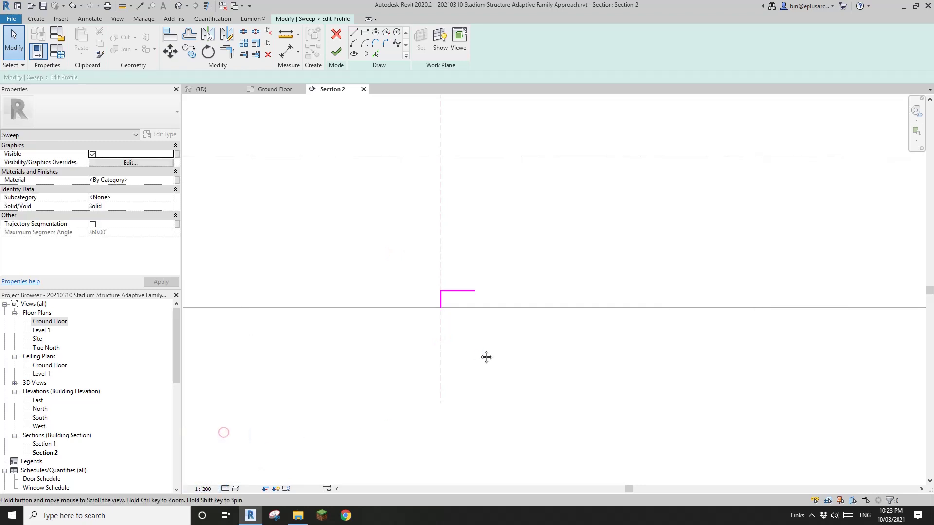
Step: Examine the riser and tread lines' size and position relative to the roof truss and columns
{"action": "left_click_drag", "start_coordinate": [411, 266], "coordinate": [508, 330]}
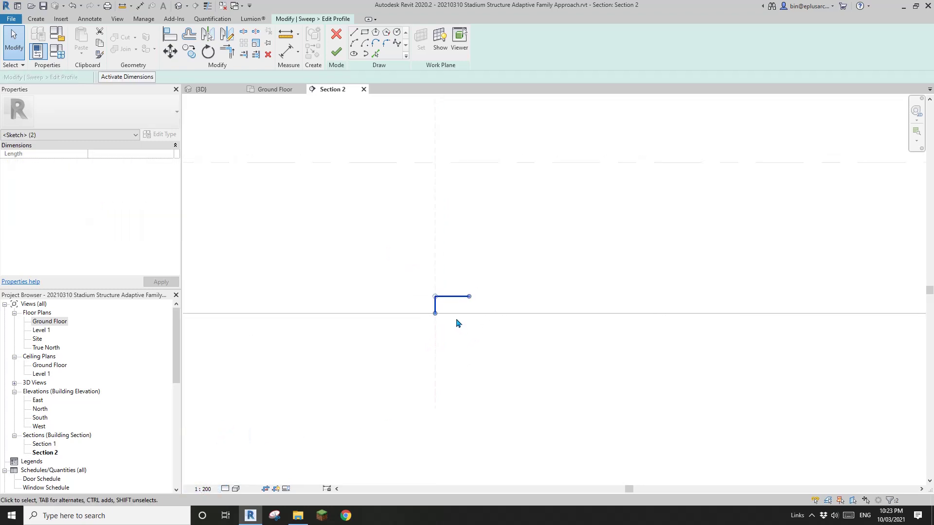
{"action": "scroll", "coordinate": [458, 323], "scroll_direction": "down", "scroll_amount": 7}
{"action": "key", "text": "Escape"}
{"action": "middle_click_drag", "start_coordinate": [533, 331], "coordinate": [519, 335]}
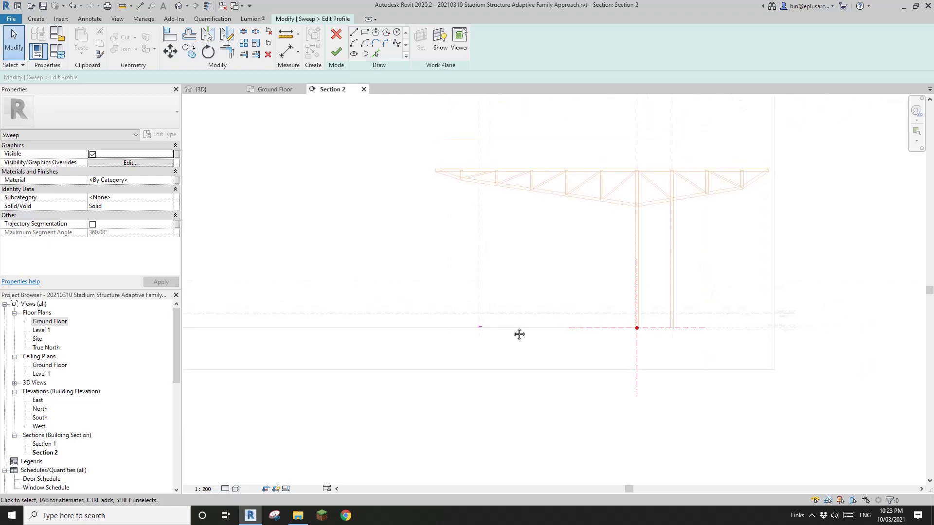
{"action": "left_click_drag", "start_coordinate": [454, 303], "coordinate": [522, 351]}
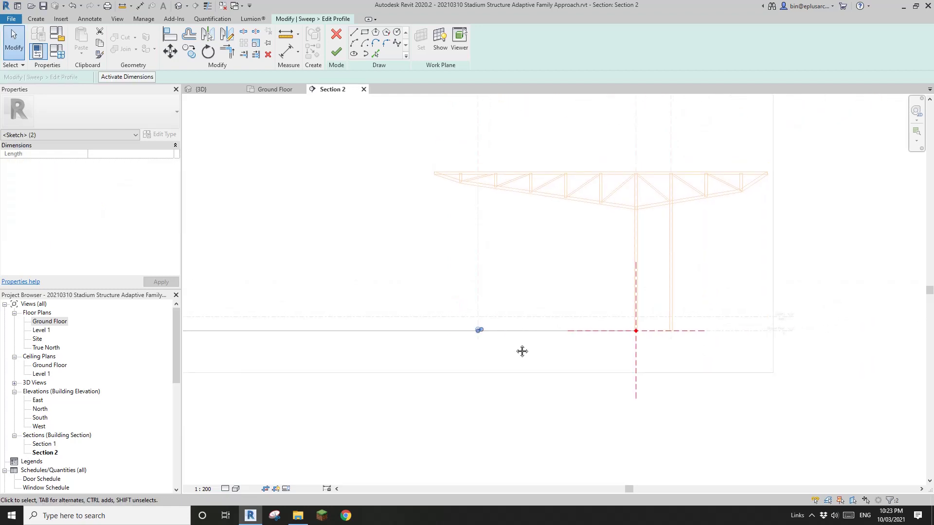
{"action": "key", "text": "Escape"}
{"action": "left_click_drag", "start_coordinate": [473, 315], "coordinate": [508, 345]}
{"action": "scroll", "coordinate": [475, 328], "scroll_direction": "up", "scroll_amount": 2}
{"action": "scroll", "coordinate": [494, 328], "scroll_direction": "up", "scroll_amount": 2}
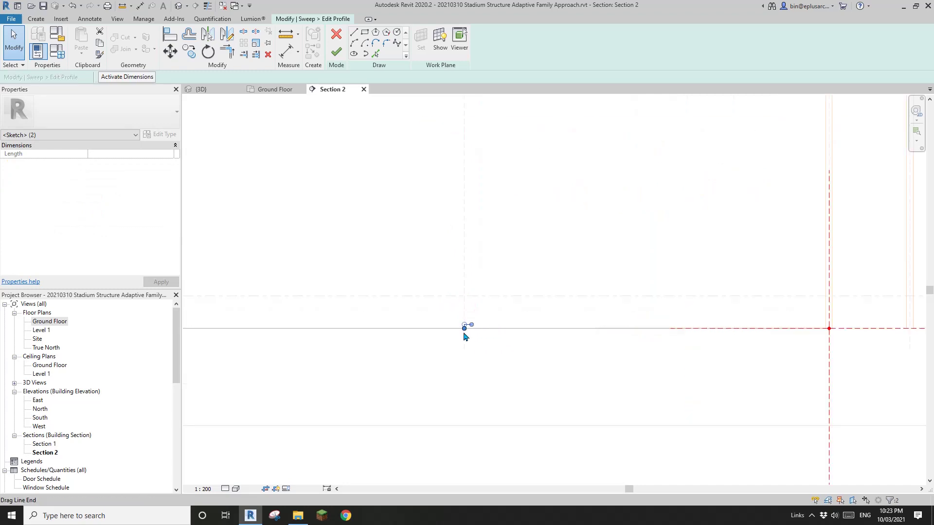
{"action": "scroll", "coordinate": [468, 333], "scroll_direction": "down", "scroll_amount": 1}
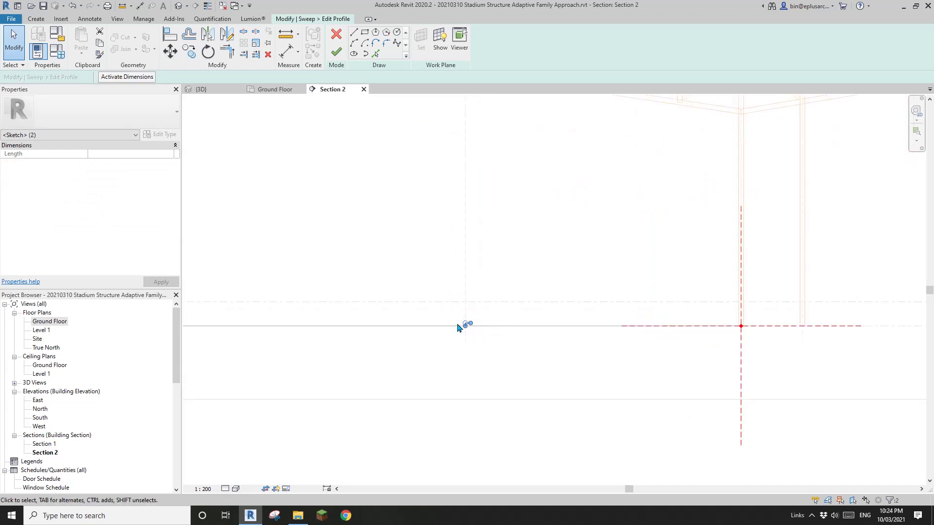
{"action": "scroll", "coordinate": [498, 276], "scroll_direction": "down", "scroll_amount": 1}
Step: Discard the profile sketch and the sweep, and leave the in-place model editor
{"action": "left_click", "coordinate": [336, 33]}
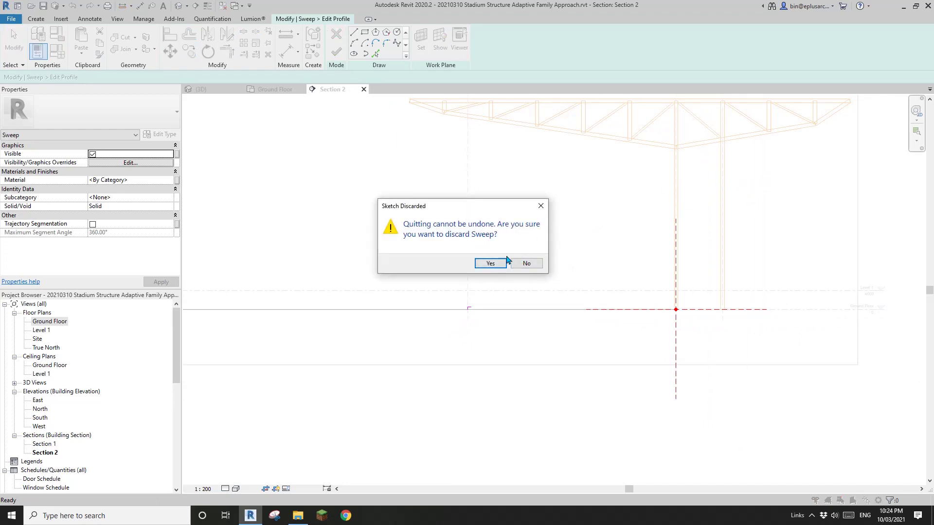
{"action": "left_click", "coordinate": [490, 263]}
{"action": "scroll", "coordinate": [534, 277], "scroll_direction": "up", "scroll_amount": 3}
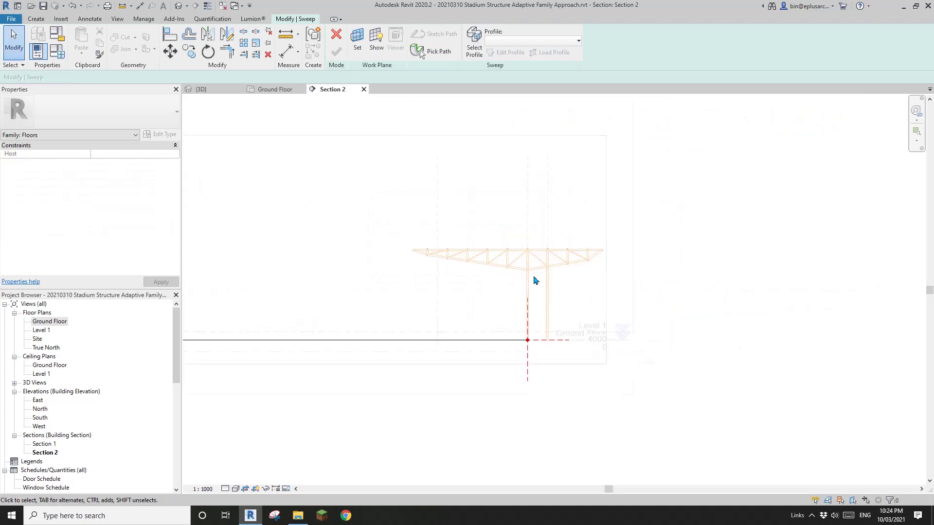
{"action": "left_click", "coordinate": [336, 33]}
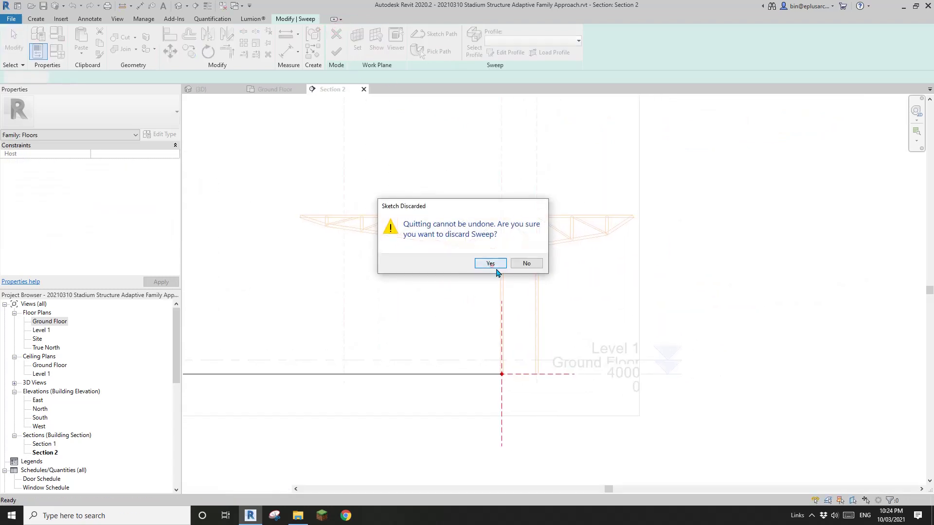
{"action": "left_click", "coordinate": [493, 264]}
{"action": "middle_click_drag", "start_coordinate": [470, 309], "coordinate": [612, 255]}
{"action": "left_click", "coordinate": [351, 57]}
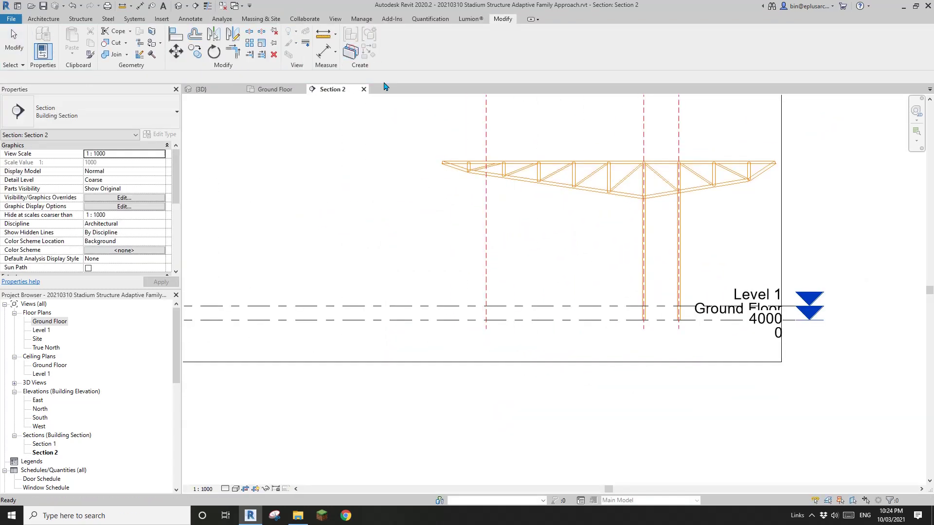
Step: Draw a 450 mm vertical detail line upward from the intersection of the innermost reference plane and the Ground Floor level
{"action": "scroll", "coordinate": [486, 288], "scroll_direction": "up", "scroll_amount": 2}
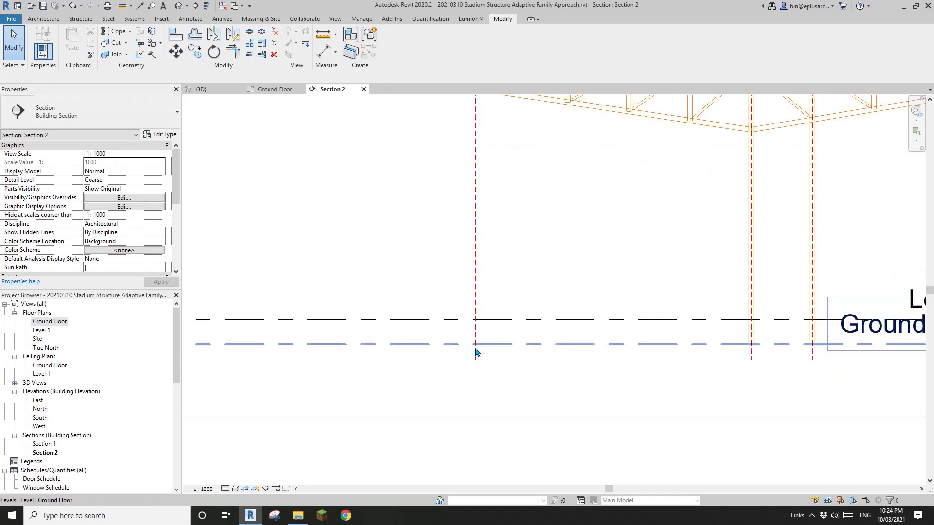
{"action": "middle_click_drag", "start_coordinate": [529, 295], "coordinate": [495, 295]}
{"action": "key", "text": "d"}
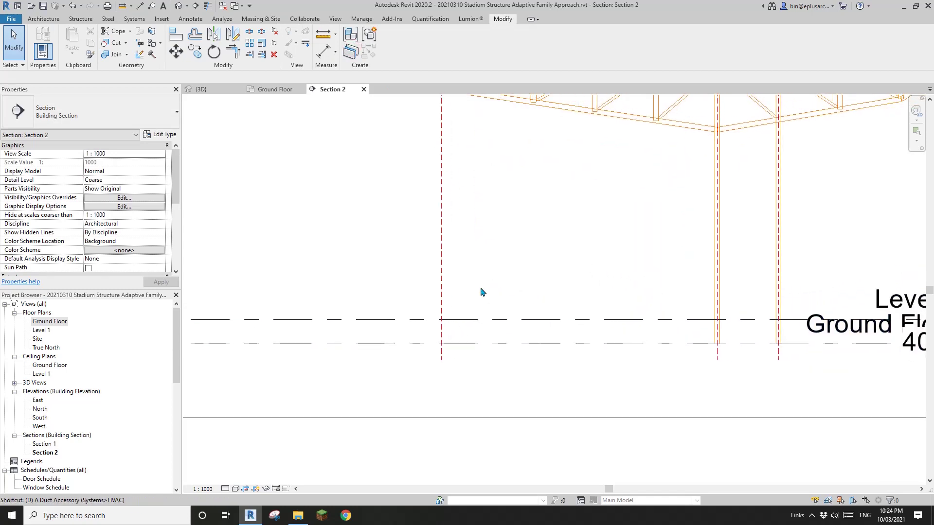
{"action": "key", "text": "l"}
{"action": "scroll", "coordinate": [482, 291], "scroll_direction": "down", "scroll_amount": 2}
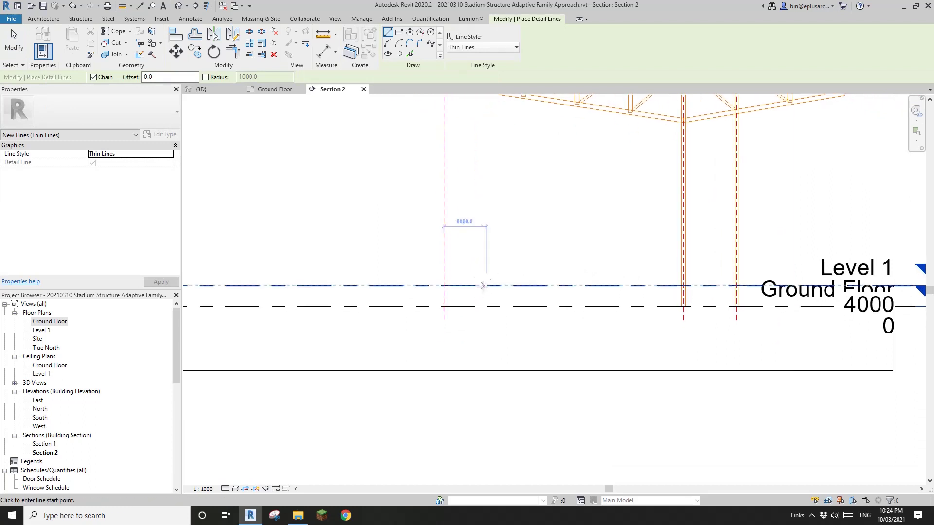
{"action": "scroll", "coordinate": [549, 292], "scroll_direction": "down", "scroll_amount": 2}
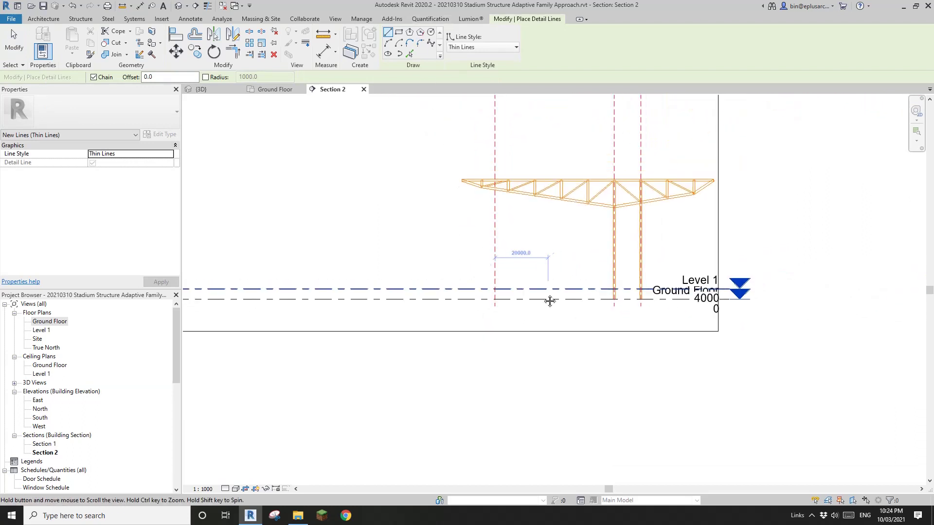
{"action": "middle_click_drag", "start_coordinate": [550, 300], "coordinate": [550, 307]}
{"action": "scroll", "coordinate": [509, 315], "scroll_direction": "up", "scroll_amount": 5}
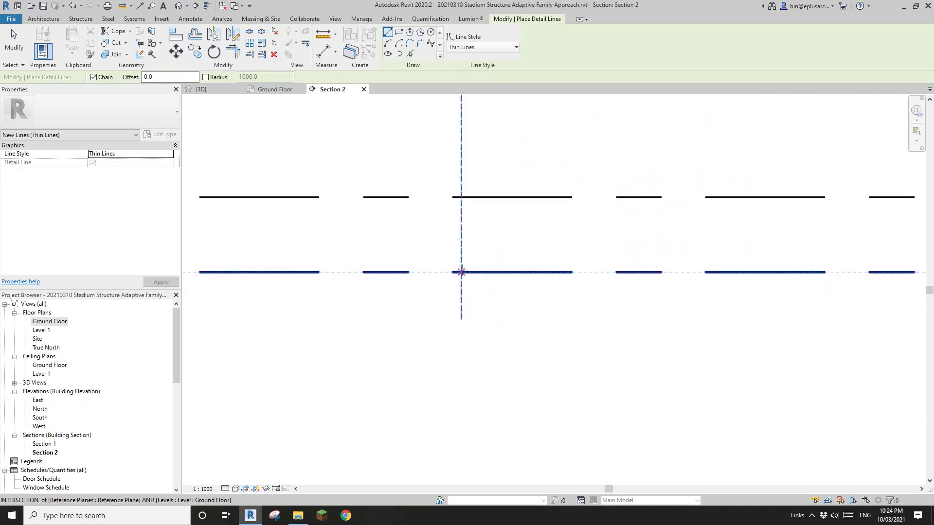
{"action": "left_click", "coordinate": [462, 272]}
{"action": "scroll", "coordinate": [462, 254], "scroll_direction": "up", "scroll_amount": 4}
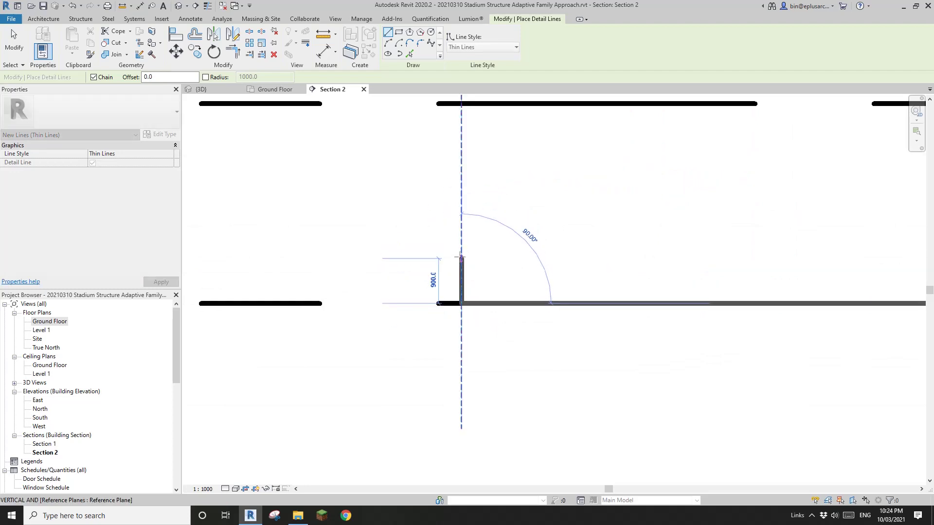
{"action": "type", "text": "450"}
{"action": "key", "text": "Return"}
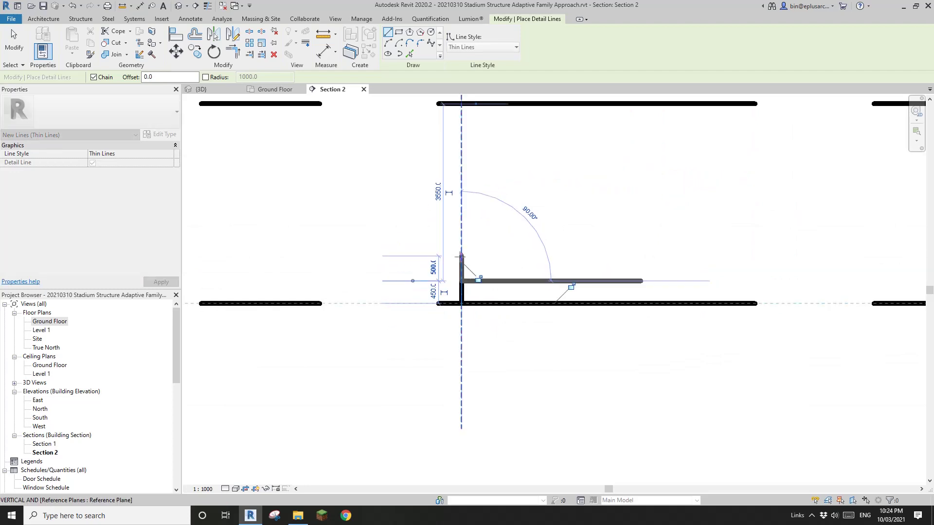
Step: Continue from the top of the riser with a 900 mm horizontal detail line for the tread, and finish the line chain
{"action": "type", "text": "90"}
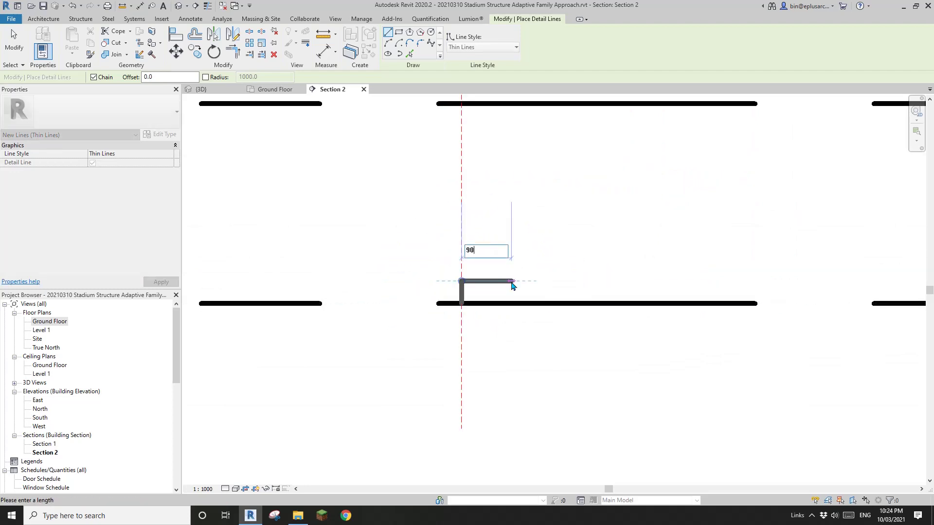
{"action": "type", "text": "0"}
{"action": "key", "text": "Return"}
{"action": "key", "text": "Escape"}
{"action": "key", "text": "Escape"}
Step: Array the riser and tread linearly as 50 grouped steps, spaced from the riser's foot to the tread's end as the 2nd-item move
{"action": "left_click_drag", "start_coordinate": [402, 241], "coordinate": [549, 339]}
{"action": "key", "text": "a"}
{"action": "key", "text": "r"}
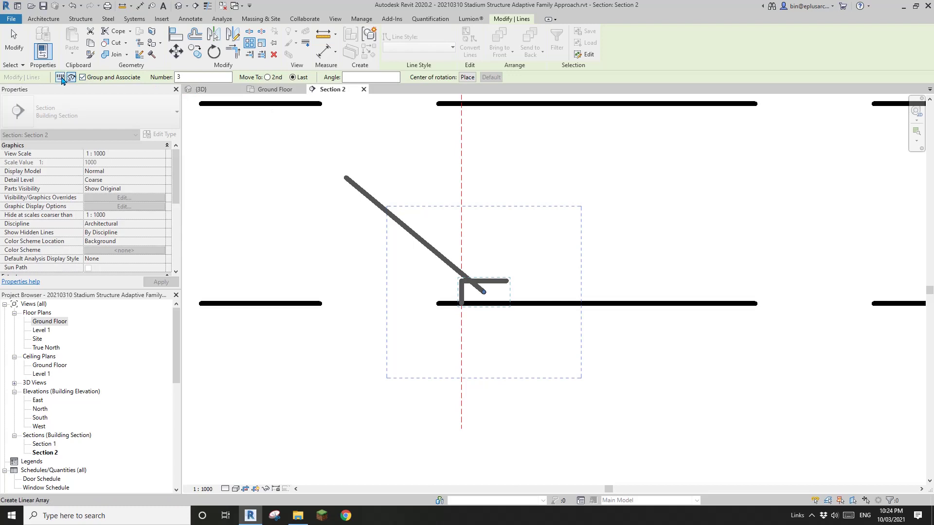
{"action": "left_click", "coordinate": [60, 78]}
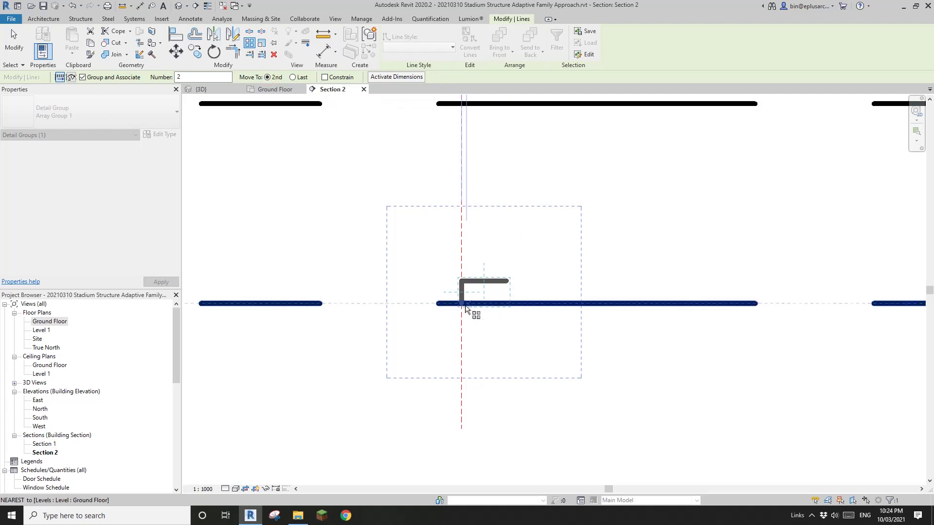
{"action": "left_click", "coordinate": [462, 305]}
{"action": "left_click", "coordinate": [507, 281]}
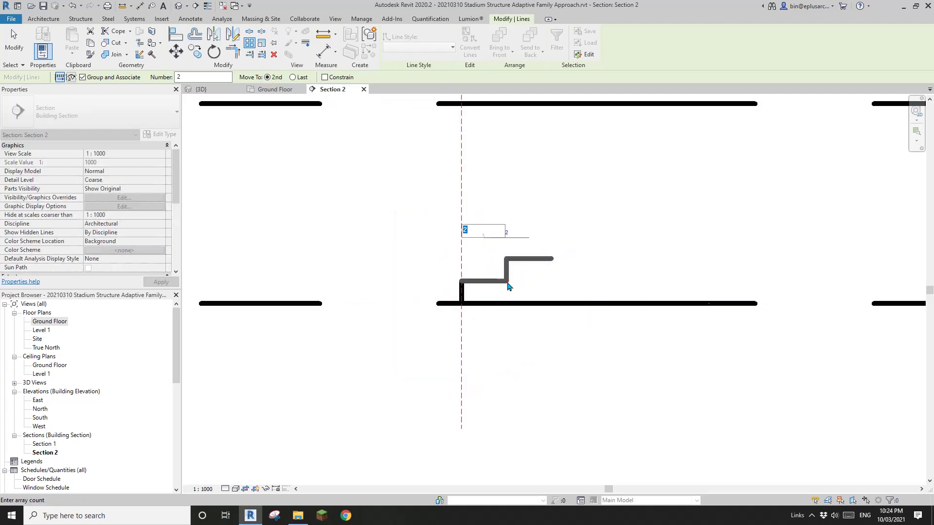
{"action": "scroll", "coordinate": [506, 298], "scroll_direction": "down", "scroll_amount": 5}
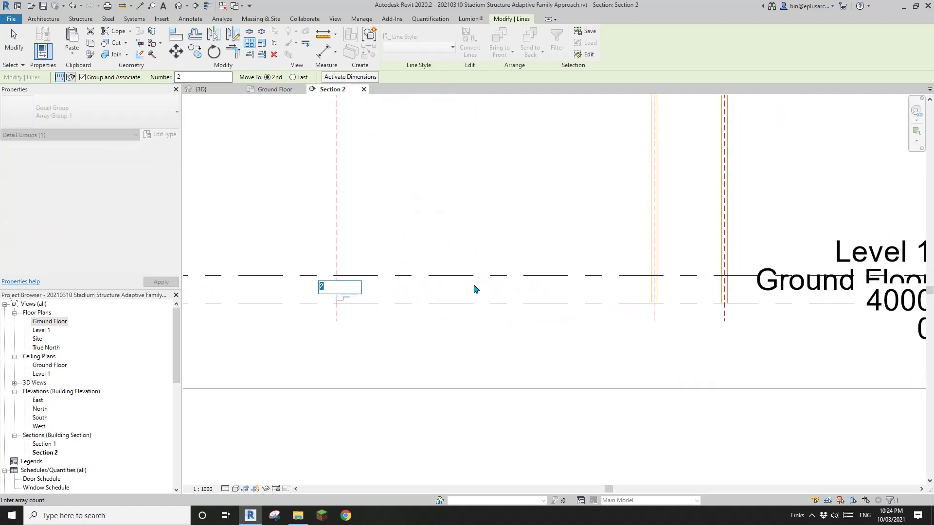
{"action": "scroll", "coordinate": [469, 287], "scroll_direction": "down", "scroll_amount": 3}
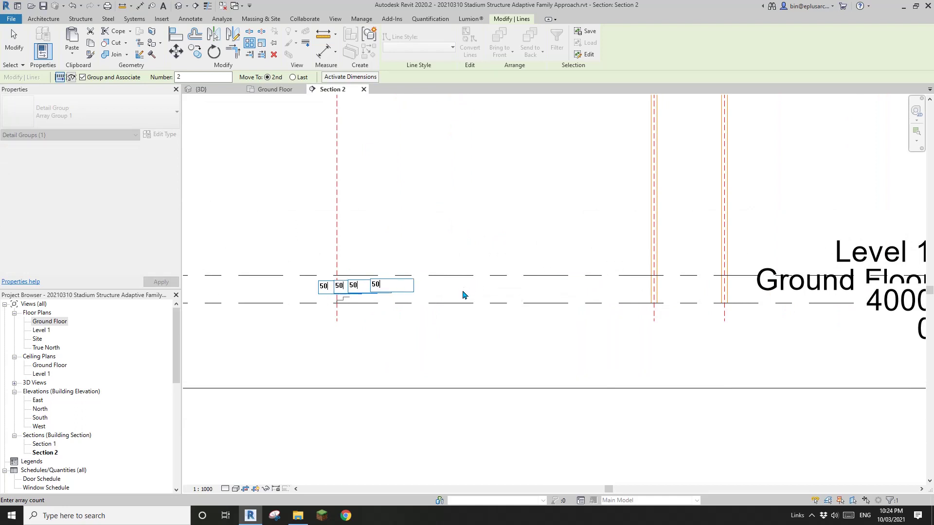
{"action": "middle_click_drag", "start_coordinate": [463, 294], "coordinate": [433, 307]}
Step: Set the step array's count to 70 and deselect it
{"action": "left_click", "coordinate": [449, 240]}
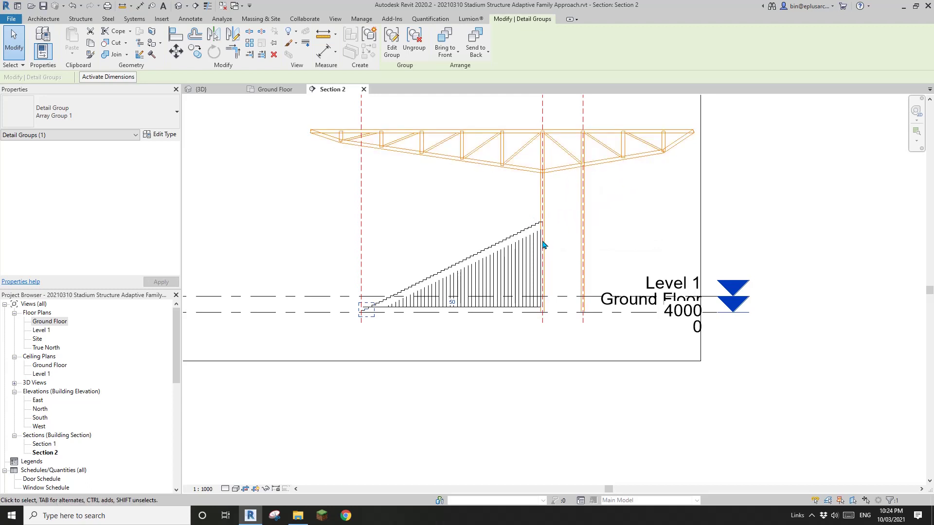
{"action": "left_click", "coordinate": [455, 301]}
{"action": "middle_click_drag", "start_coordinate": [476, 367], "coordinate": [460, 367]}
{"action": "type", "text": "7"}
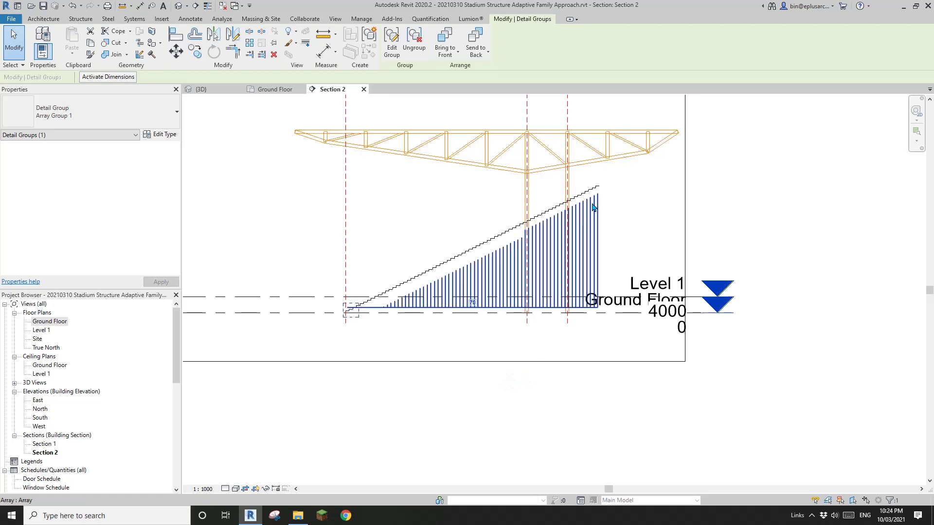
{"action": "middle_click_drag", "start_coordinate": [453, 341], "coordinate": [460, 347]}
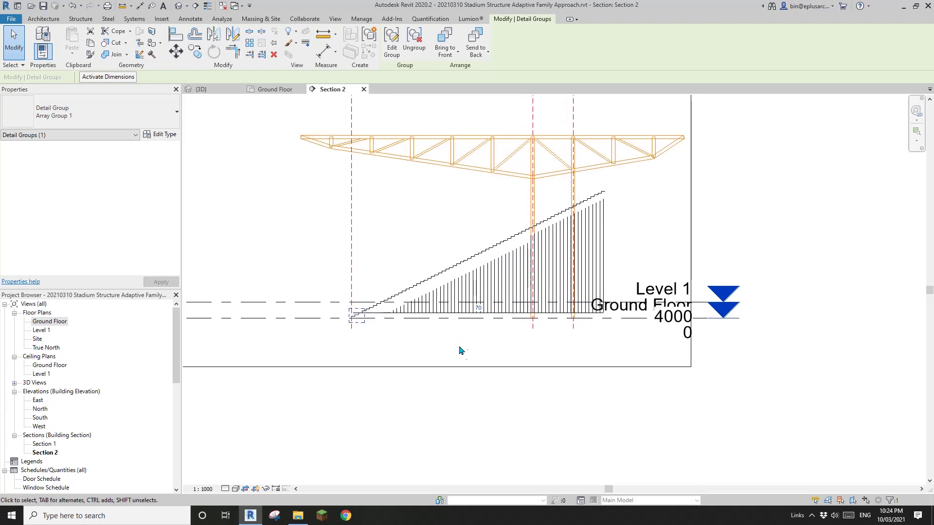
{"action": "left_click", "coordinate": [417, 344]}
Step: Select all instances of the arrayed step group and ungroup them into individual detail lines
{"action": "scroll", "coordinate": [384, 316], "scroll_direction": "up", "scroll_amount": 2}
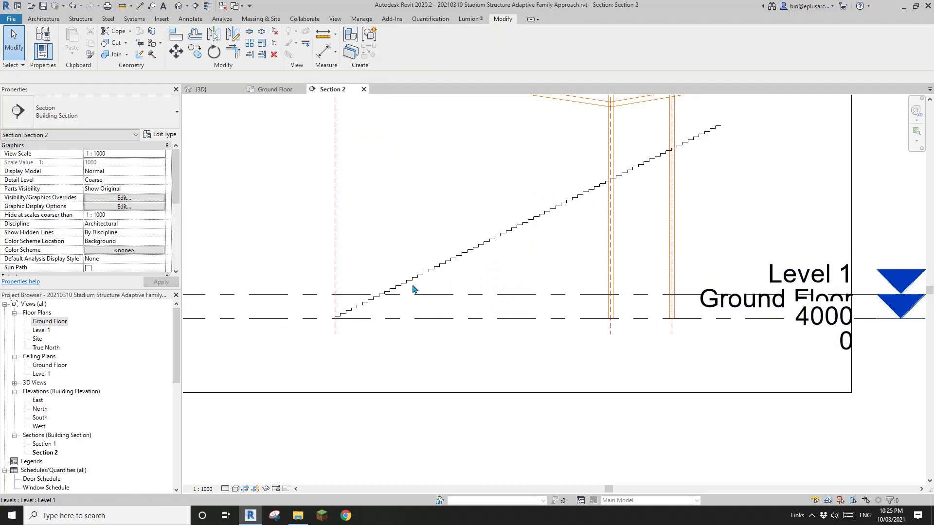
{"action": "left_click", "coordinate": [417, 287]}
{"action": "scroll", "coordinate": [479, 278], "scroll_direction": "up", "scroll_amount": 2}
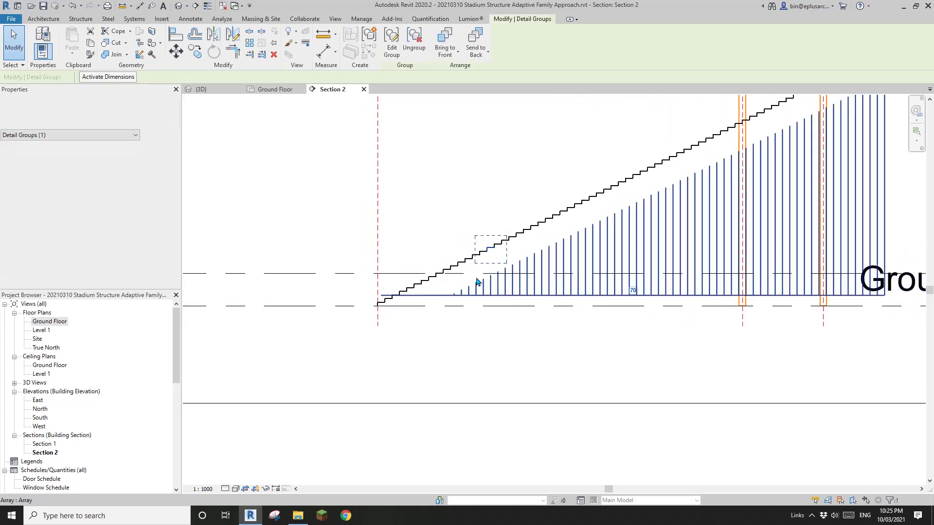
{"action": "key", "text": "a"}
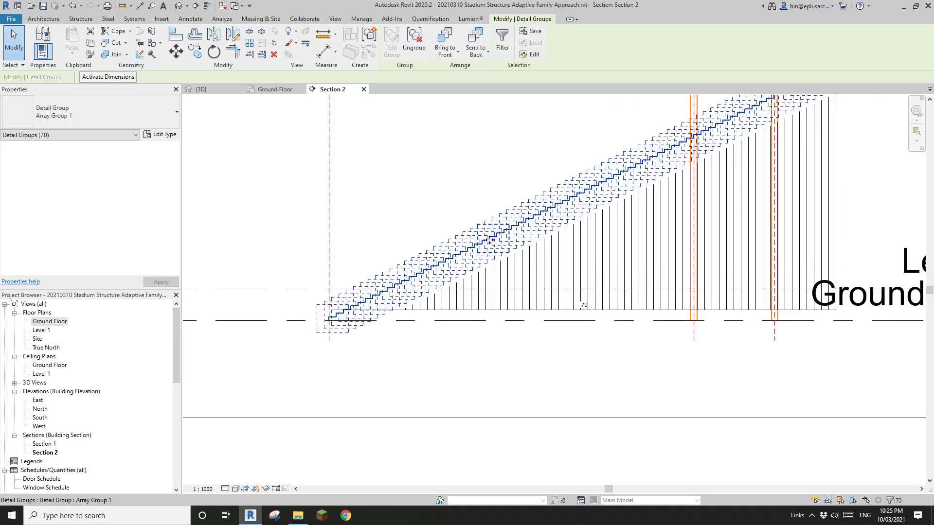
{"action": "scroll", "coordinate": [360, 302], "scroll_direction": "down", "scroll_amount": 2}
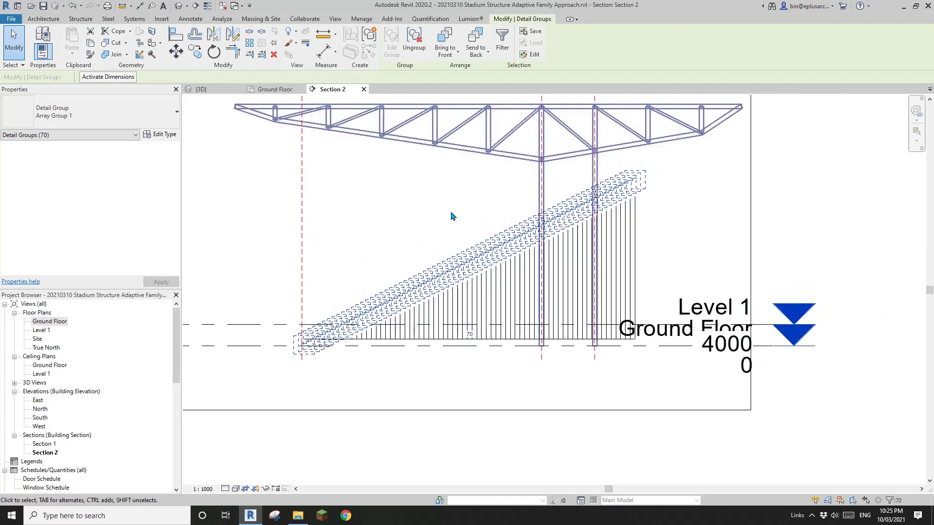
{"action": "left_click", "coordinate": [414, 44]}
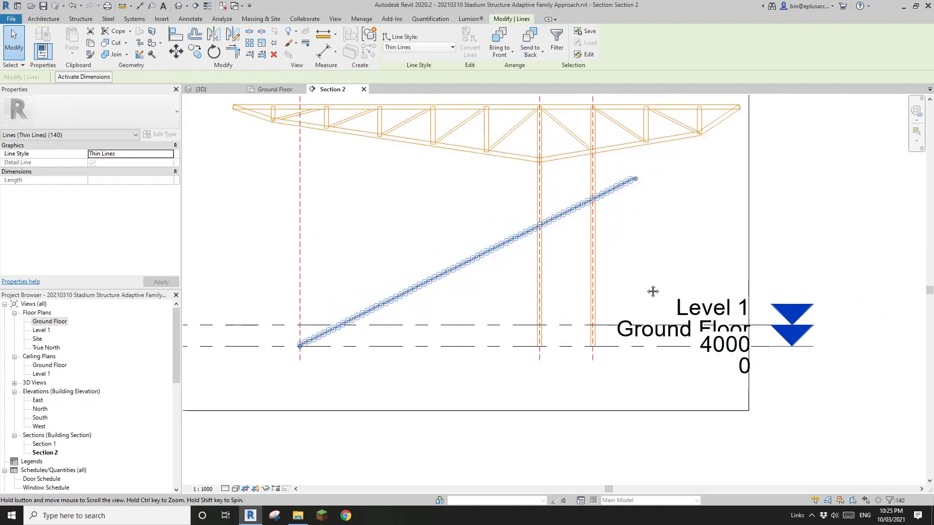
Step: Select the connected chain of stepped detail lines to check its continuity, and clear the selection
{"action": "scroll", "coordinate": [636, 188], "scroll_direction": "up", "scroll_amount": 1}
{"action": "key", "text": "Tab"}
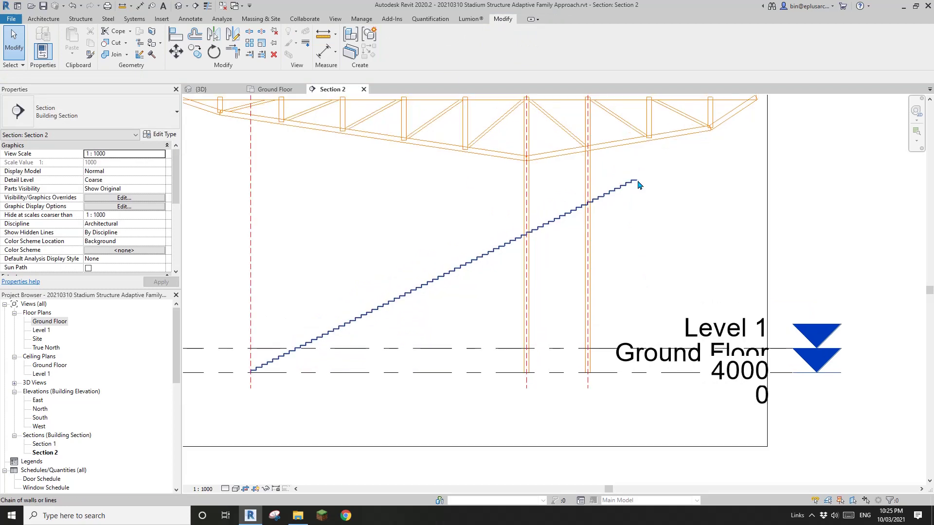
{"action": "left_click", "coordinate": [626, 188]}
{"action": "middle_click_drag", "start_coordinate": [652, 204], "coordinate": [700, 191]}
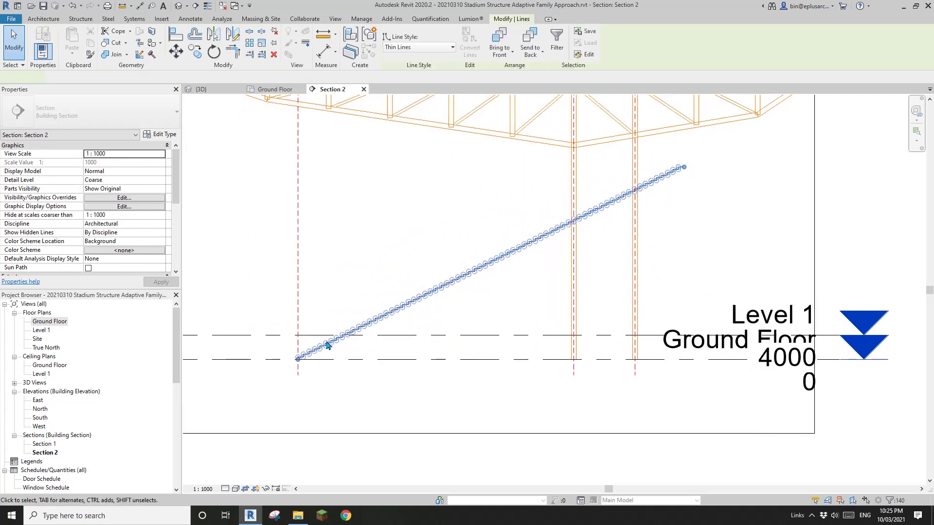
{"action": "middle_click_drag", "start_coordinate": [440, 322], "coordinate": [466, 320]}
{"action": "key", "text": "Escape"}
Step: Offset a copy of the whole stepped line chain 200 mm to its underside
{"action": "scroll", "coordinate": [419, 329], "scroll_direction": "up", "scroll_amount": 2}
{"action": "middle_click_drag", "start_coordinate": [253, 378], "coordinate": [466, 314]}
{"action": "scroll", "coordinate": [457, 305], "scroll_direction": "up", "scroll_amount": 2}
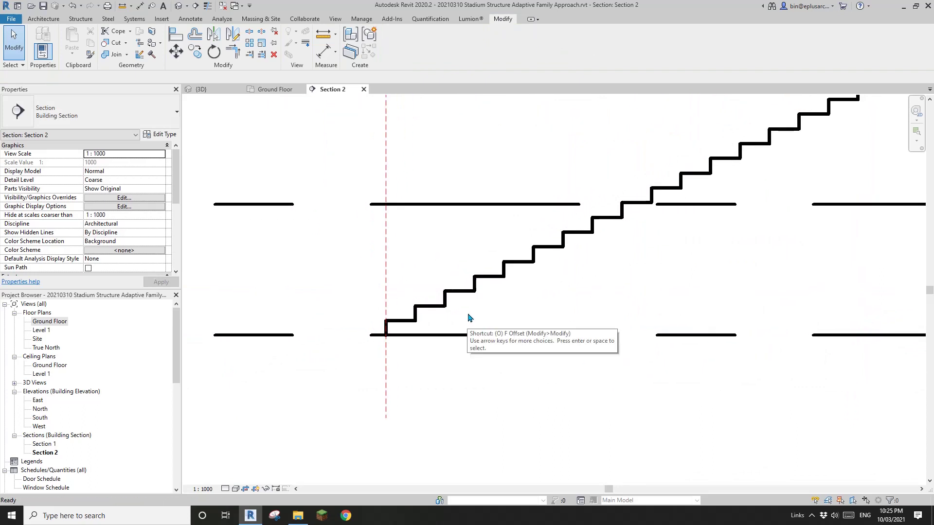
{"action": "key", "text": "f"}
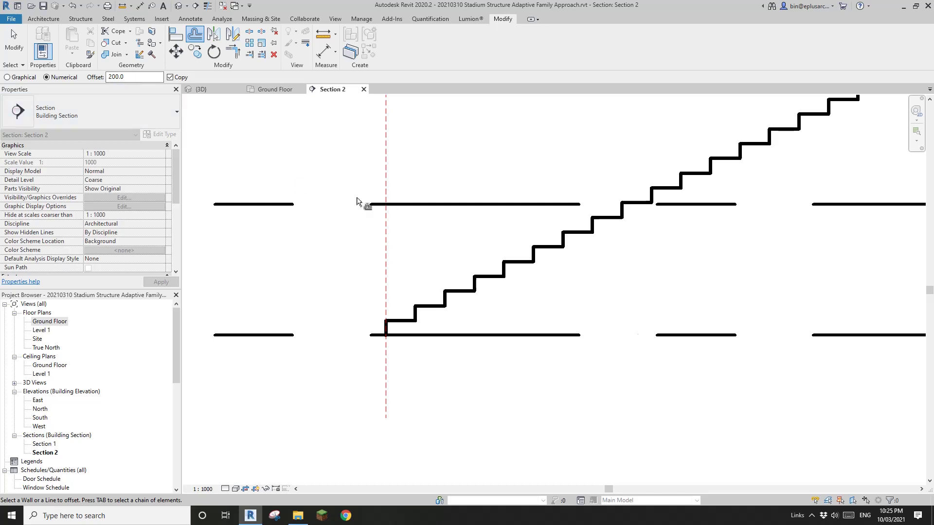
{"action": "middle_click_drag", "start_coordinate": [381, 203], "coordinate": [362, 207]}
{"action": "middle_click_drag", "start_coordinate": [442, 263], "coordinate": [433, 241]}
{"action": "scroll", "coordinate": [429, 269], "scroll_direction": "up", "scroll_amount": 1}
{"action": "scroll", "coordinate": [433, 294], "scroll_direction": "up", "scroll_amount": 1}
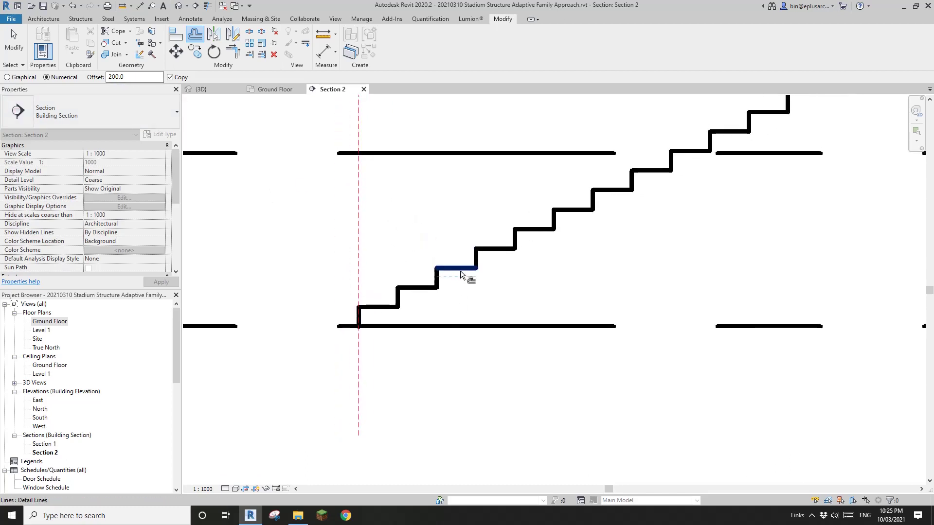
{"action": "key", "text": "Tab"}
{"action": "left_click", "coordinate": [456, 348]}
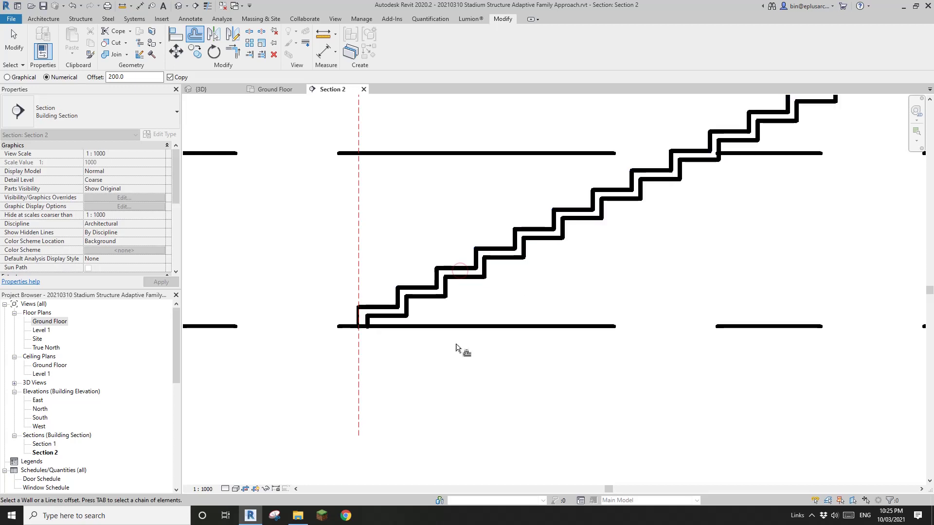
{"action": "key", "text": "Escape"}
{"action": "scroll", "coordinate": [463, 331], "scroll_direction": "down", "scroll_amount": 4}
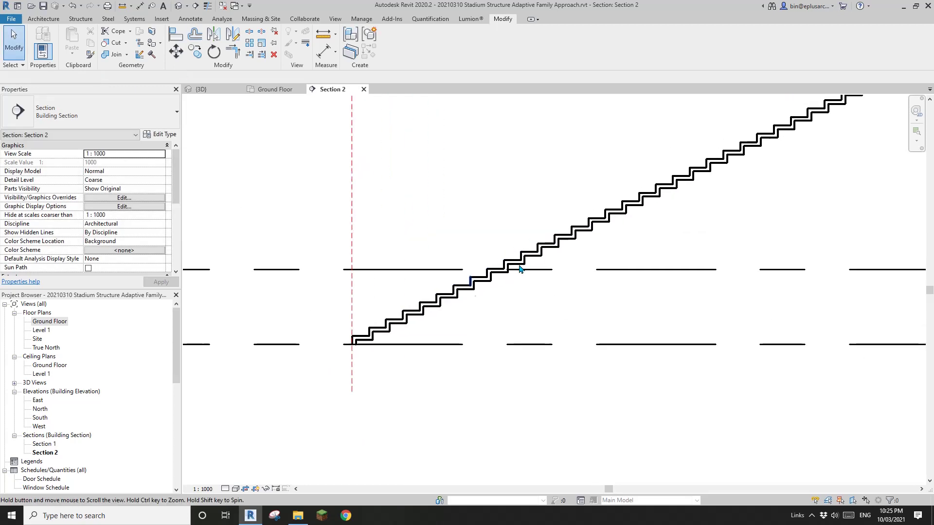
{"action": "middle_click_drag", "start_coordinate": [564, 263], "coordinate": [619, 266]}
{"action": "middle_click_drag", "start_coordinate": [429, 244], "coordinate": [462, 230]}
{"action": "scroll", "coordinate": [447, 219], "scroll_direction": "up", "scroll_amount": 2}
{"action": "scroll", "coordinate": [439, 301], "scroll_direction": "up", "scroll_amount": 2}
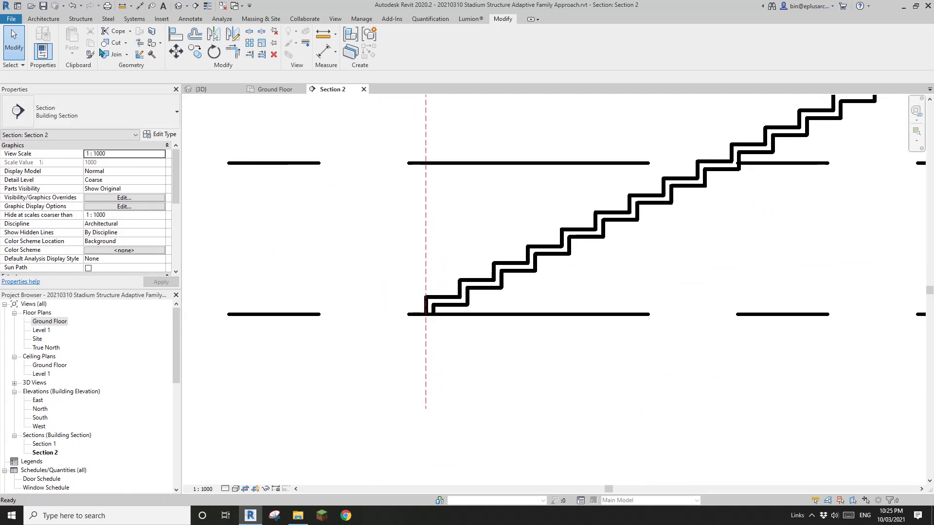
{"action": "scroll", "coordinate": [437, 311], "scroll_direction": "up", "scroll_amount": 1}
{"action": "scroll", "coordinate": [448, 324], "scroll_direction": "up", "scroll_amount": 1}
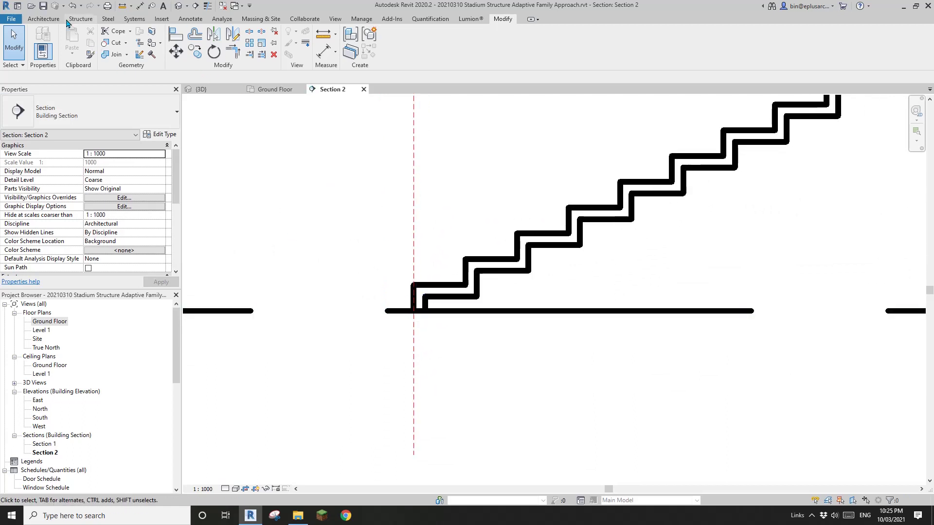
{"action": "left_click", "coordinate": [44, 19]}
{"action": "left_click", "coordinate": [402, 42]}
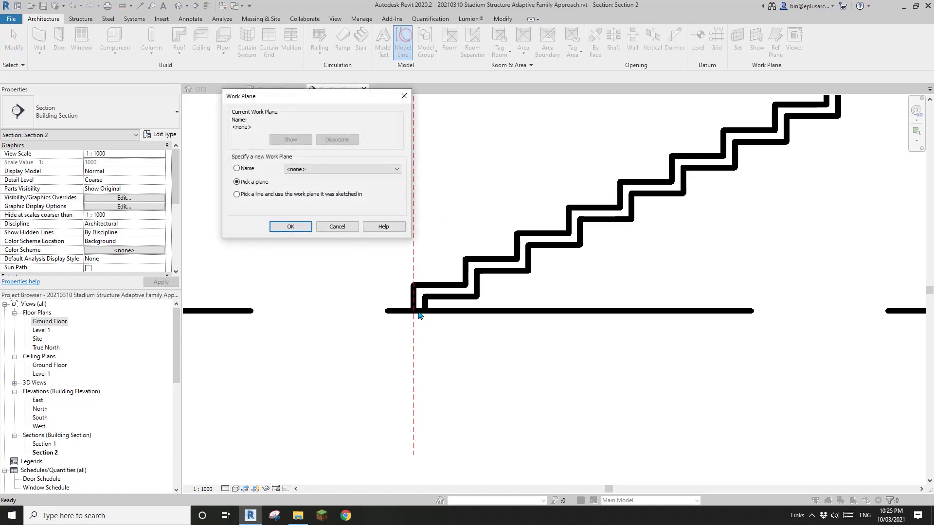
{"action": "left_click", "coordinate": [337, 227]}
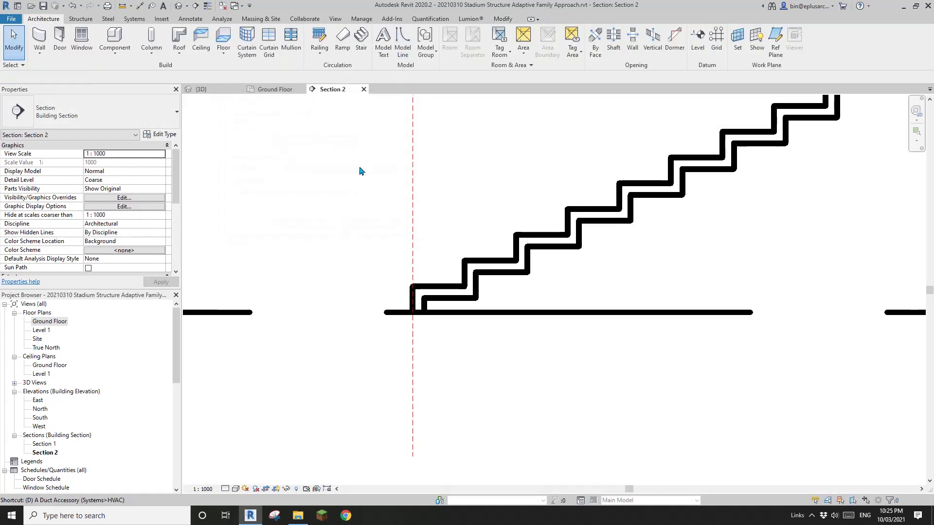
Step: Close the open ends of the stepped seating profile with short detail lines joining the original and offset chains
{"action": "key", "text": "d"}
{"action": "key", "text": "l"}
{"action": "left_click", "coordinate": [189, 19]}
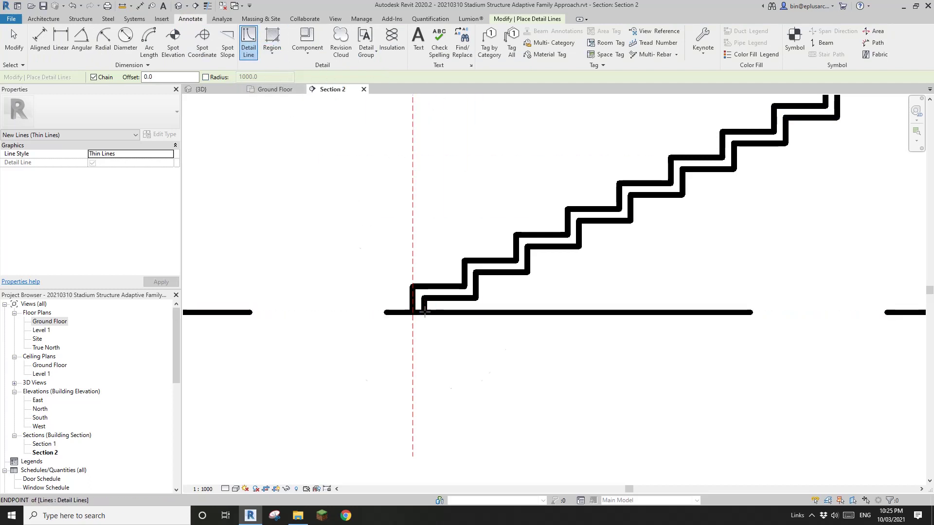
{"action": "scroll", "coordinate": [540, 305], "scroll_direction": "down", "scroll_amount": 4}
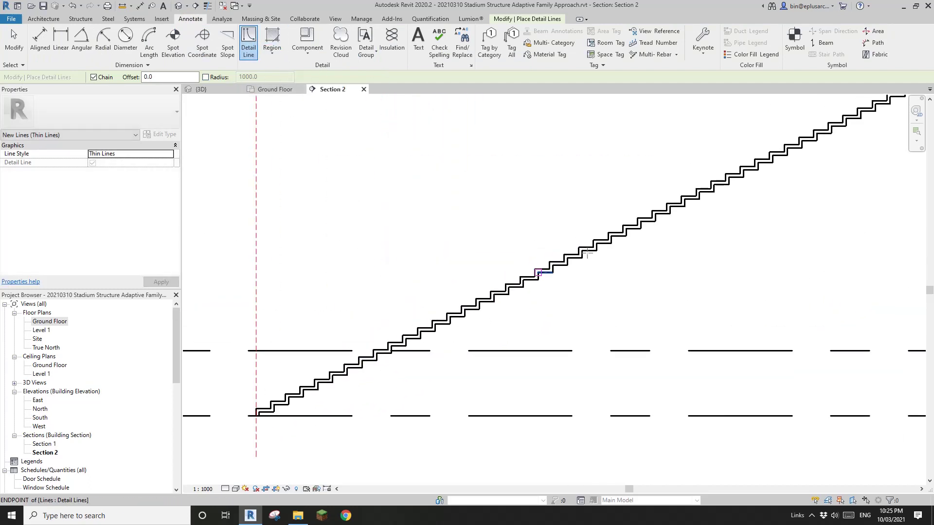
{"action": "scroll", "coordinate": [348, 375], "scroll_direction": "up", "scroll_amount": 6}
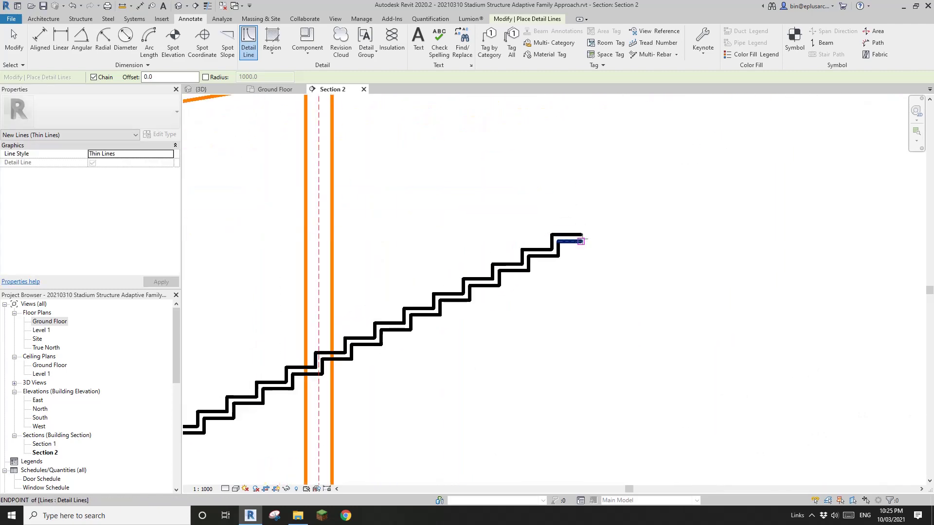
{"action": "left_click", "coordinate": [581, 242]}
{"action": "left_click", "coordinate": [582, 235]}
{"action": "key", "text": "Escape"}
{"action": "key", "text": "Escape"}
{"action": "scroll", "coordinate": [491, 224], "scroll_direction": "down", "scroll_amount": 2}
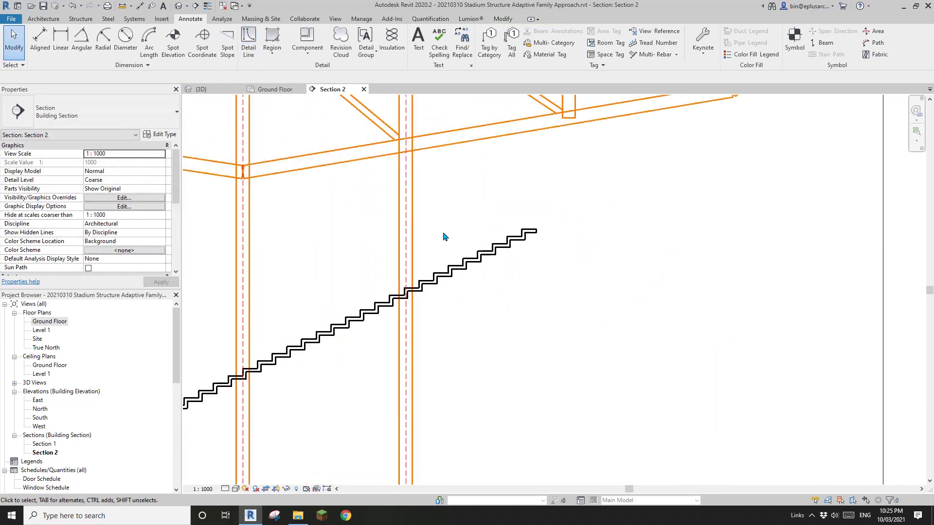
{"action": "scroll", "coordinate": [443, 237], "scroll_direction": "down", "scroll_amount": 3}
Step: Open the Ground Floor plan and create an in-place model in the Floors category with the default name
{"action": "double_click", "coordinate": [53, 322]}
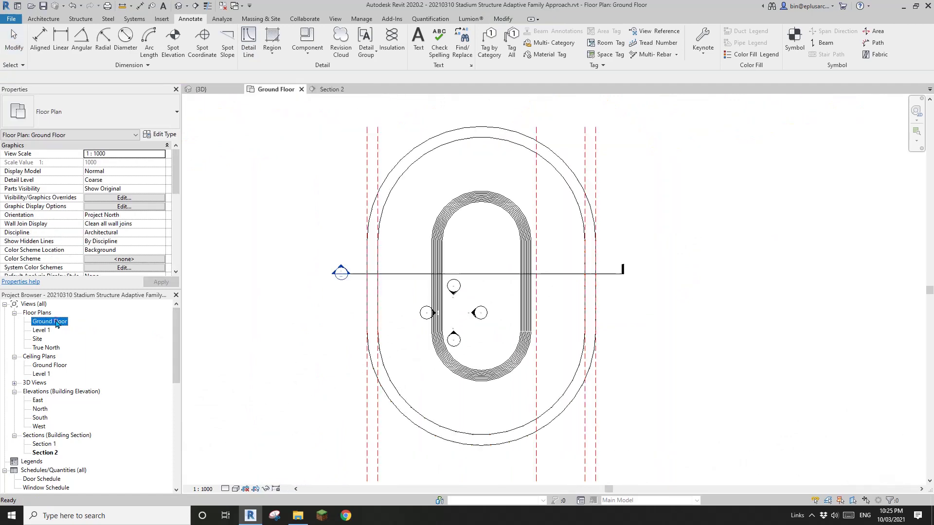
{"action": "scroll", "coordinate": [425, 219], "scroll_direction": "up", "scroll_amount": 2}
{"action": "left_click", "coordinate": [43, 18]}
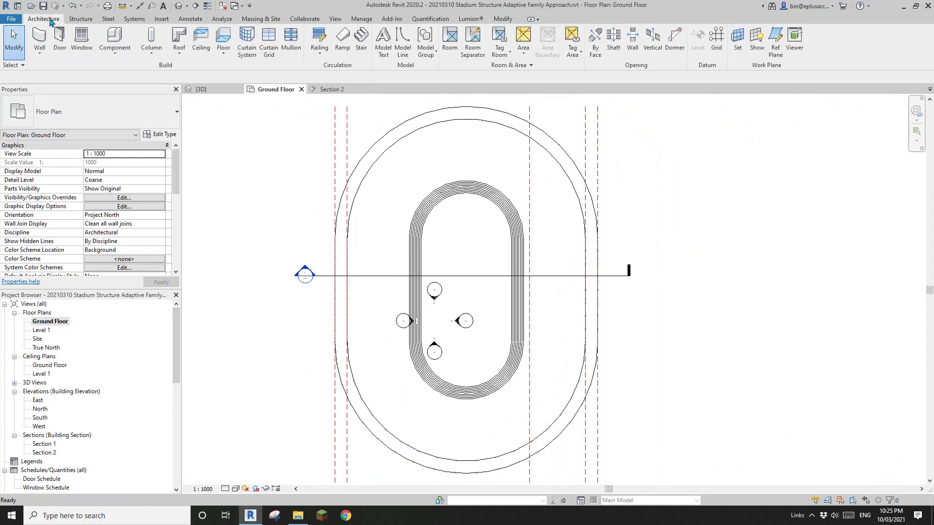
{"action": "left_click", "coordinate": [109, 51]}
{"action": "left_click", "coordinate": [129, 93]}
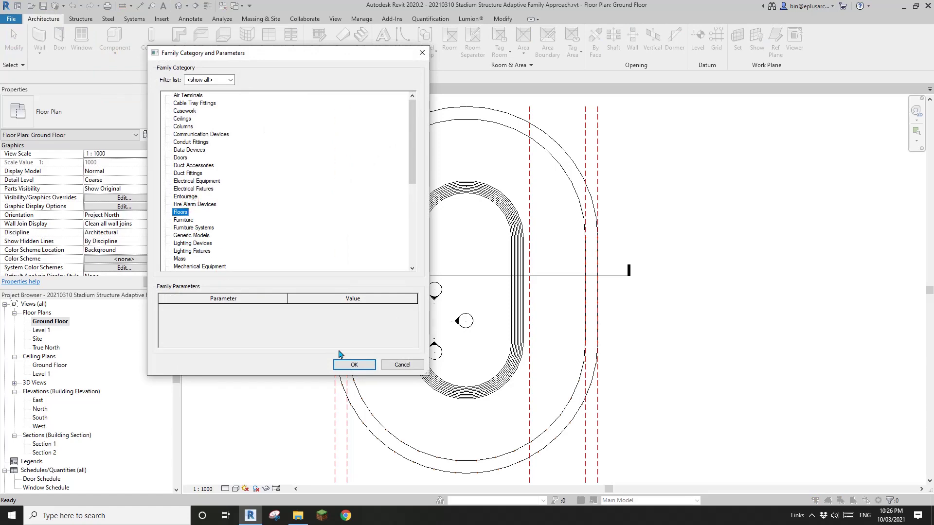
{"action": "left_click", "coordinate": [348, 363]}
{"action": "left_click", "coordinate": [384, 233]}
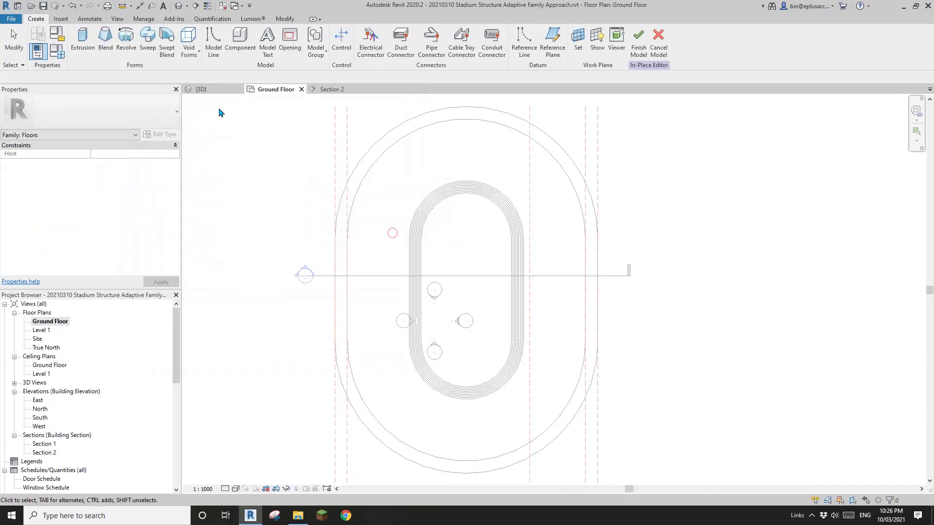
Step: Start a sweep and pick the inner line of the outer oval pair, all round, as its closed path
{"action": "left_click", "coordinate": [148, 40]}
{"action": "left_click", "coordinate": [427, 53]}
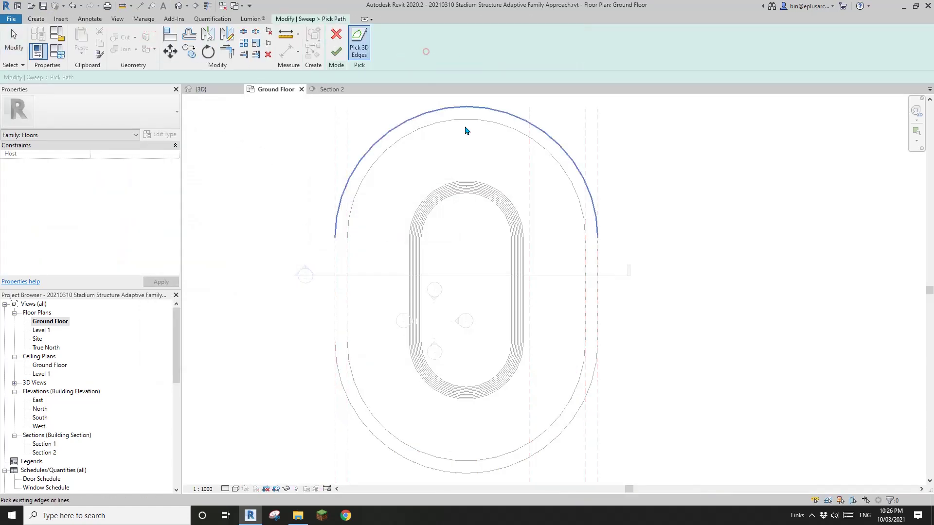
{"action": "left_click", "coordinate": [580, 229]}
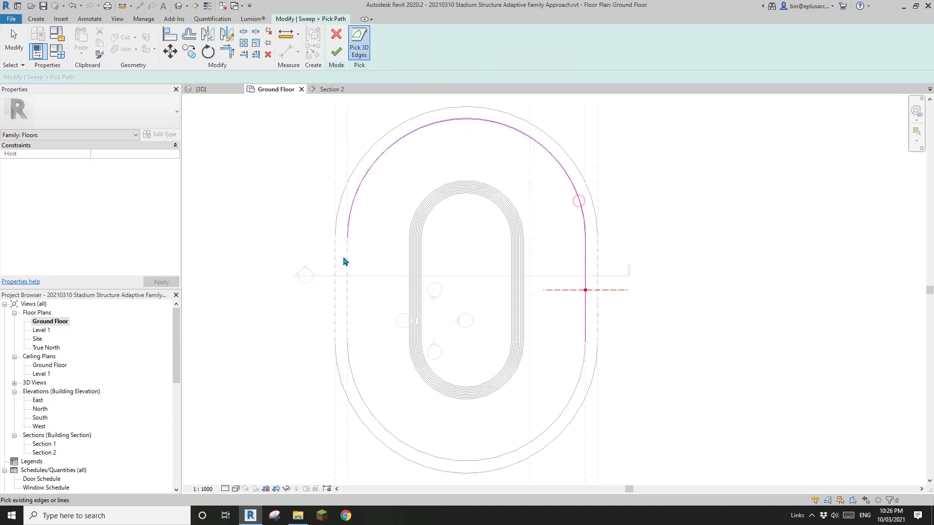
{"action": "left_click", "coordinate": [355, 365]}
{"action": "left_click", "coordinate": [330, 54]}
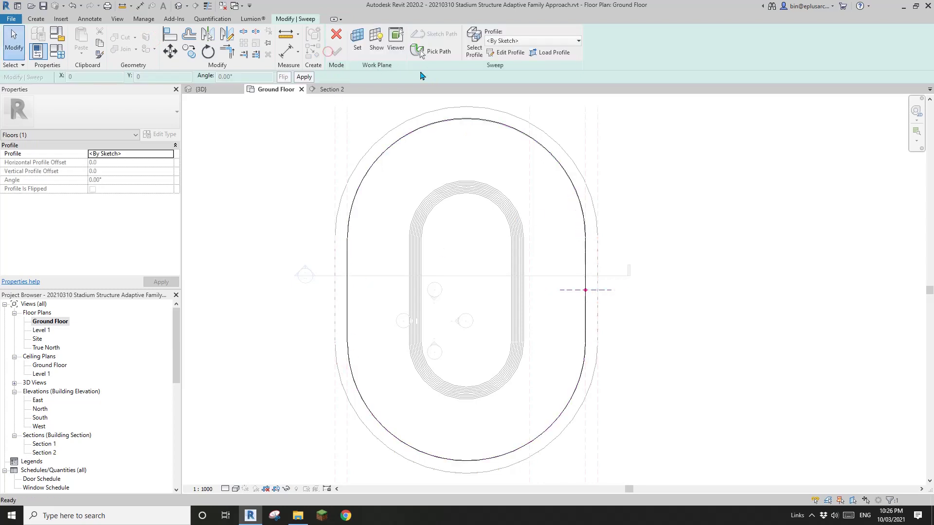
Step: Edit the sweep profile in Section 2 and sketch it by picking the whole closed chain of stepped detail lines
{"action": "left_click", "coordinate": [498, 52]}
{"action": "left_click", "coordinate": [425, 199]}
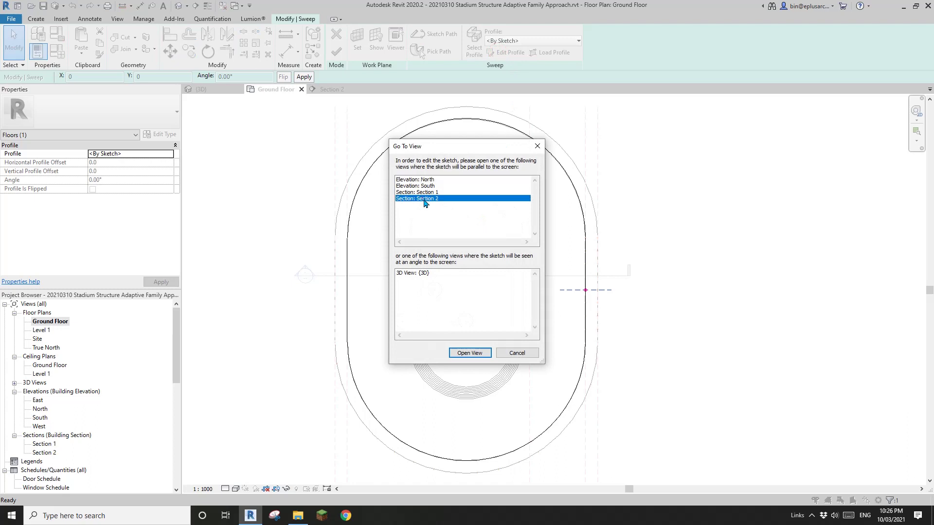
{"action": "left_click", "coordinate": [469, 354]}
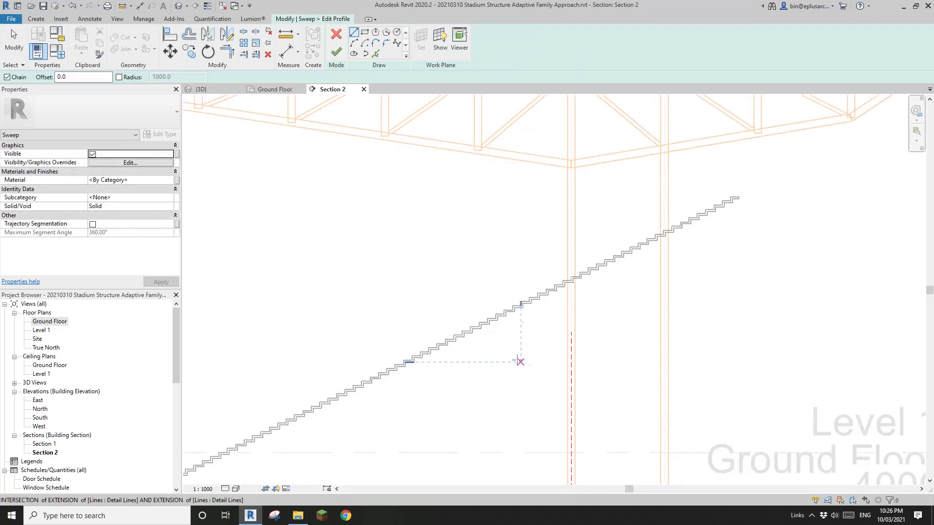
{"action": "left_click", "coordinate": [375, 54]}
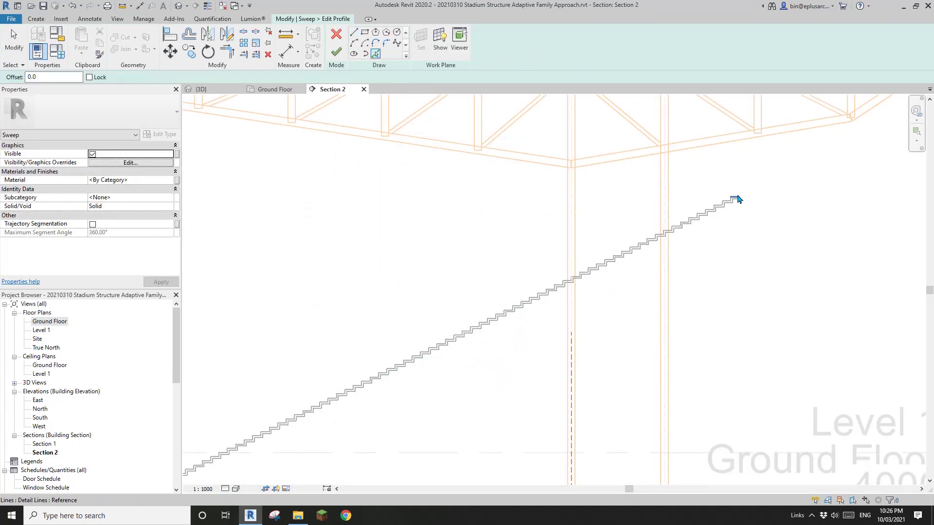
{"action": "key", "text": "Tab"}
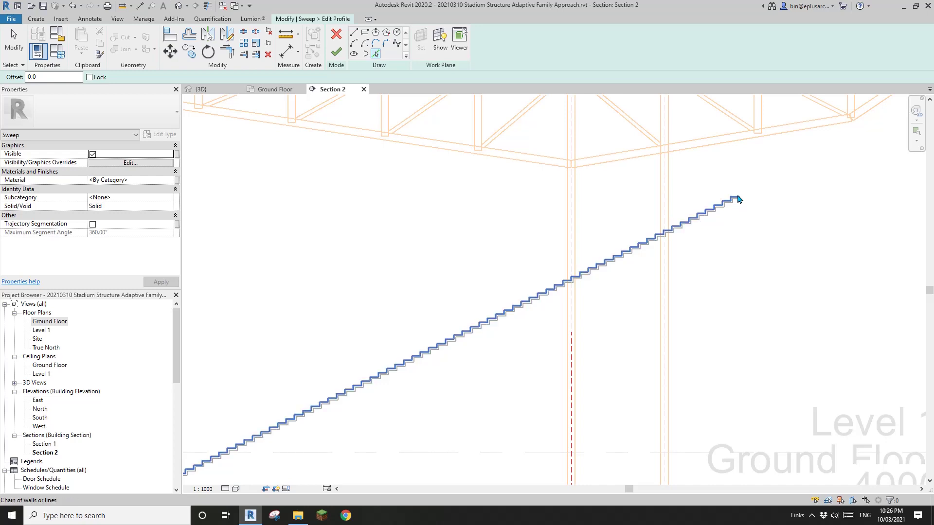
{"action": "scroll", "coordinate": [740, 200], "scroll_direction": "up", "scroll_amount": 5}
{"action": "scroll", "coordinate": [743, 203], "scroll_direction": "up", "scroll_amount": 2}
{"action": "key", "text": "Tab"}
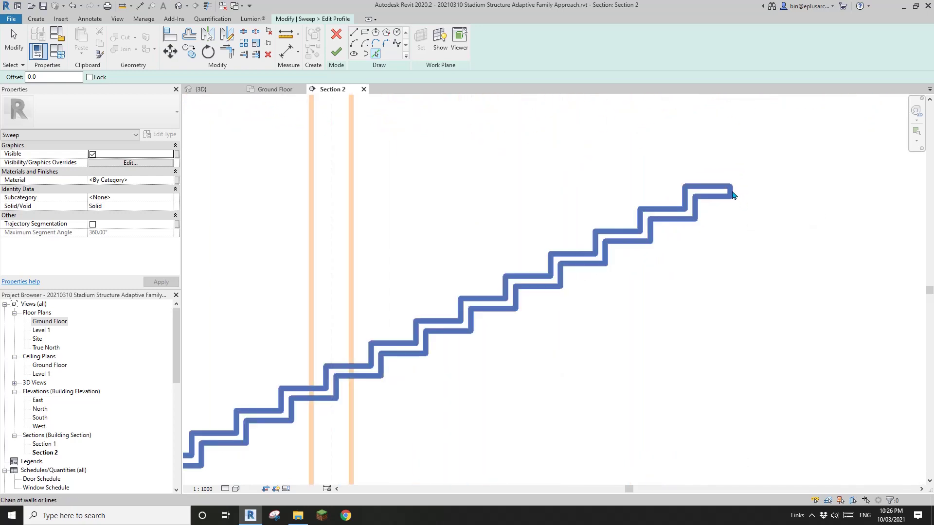
{"action": "key", "text": "Tab"}
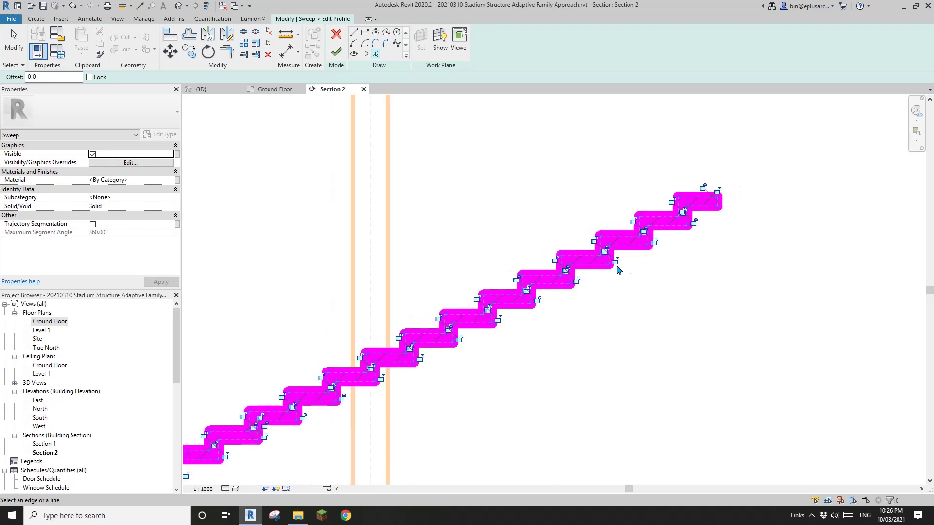
{"action": "scroll", "coordinate": [597, 265], "scroll_direction": "down", "scroll_amount": 8}
{"action": "middle_click_drag", "start_coordinate": [597, 265], "coordinate": [777, 153]}
{"action": "key", "text": "Escape"}
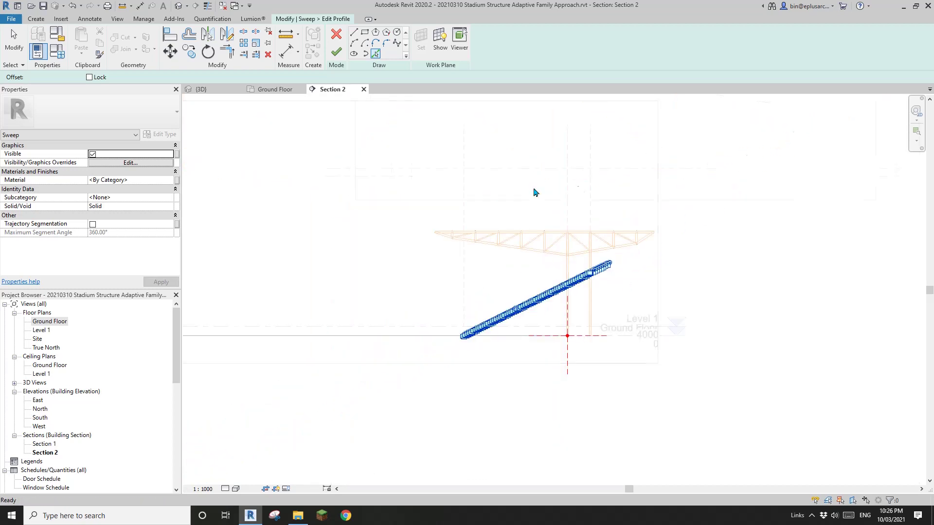
Step: Finish the profile and the sweep, switch to the 3D view, and finish the in-place floor model
{"action": "left_click", "coordinate": [337, 52]}
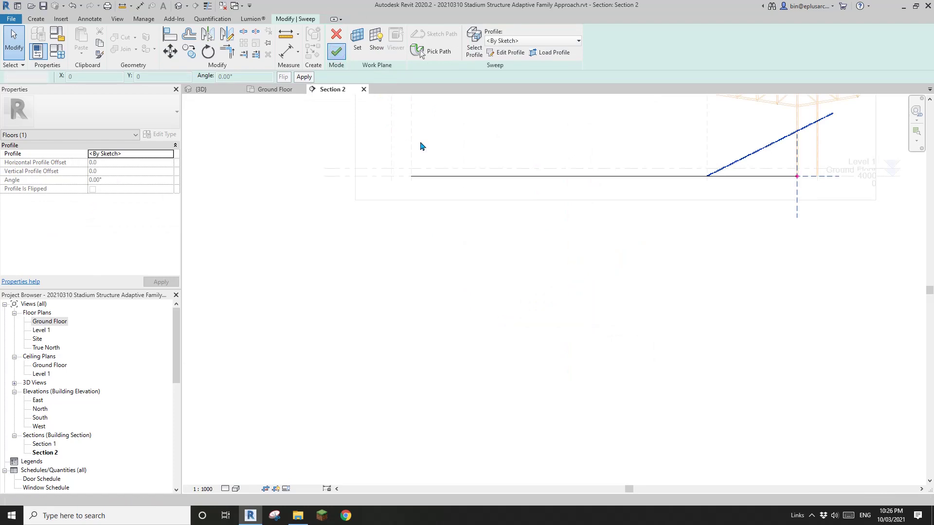
{"action": "left_click", "coordinate": [179, 5]}
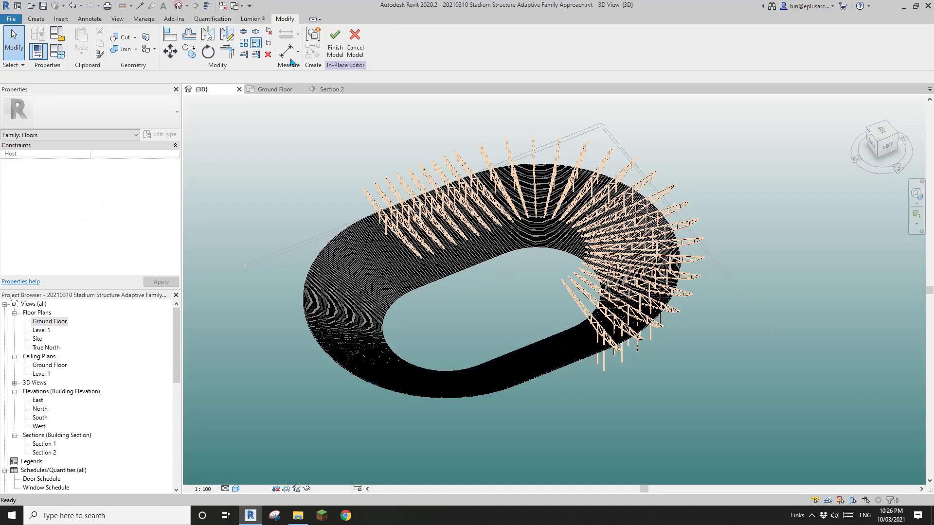
{"action": "left_click", "coordinate": [334, 50]}
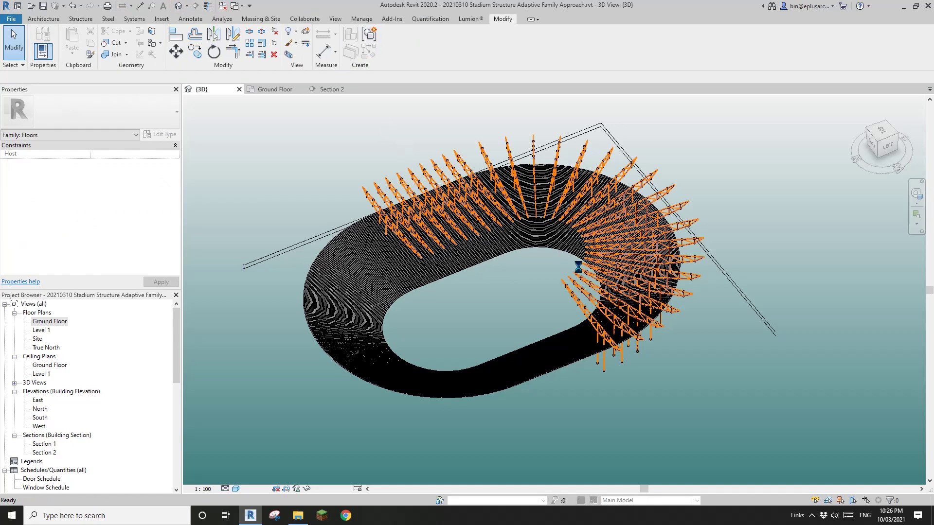
Step: Examine the swept seating floor in 3D from several sides, checking its steps and its fit with the roof trusses
{"action": "middle_click_drag", "start_coordinate": [536, 311], "coordinate": [327, 311], "text": "shift"}
{"action": "left_click", "coordinate": [451, 198]}
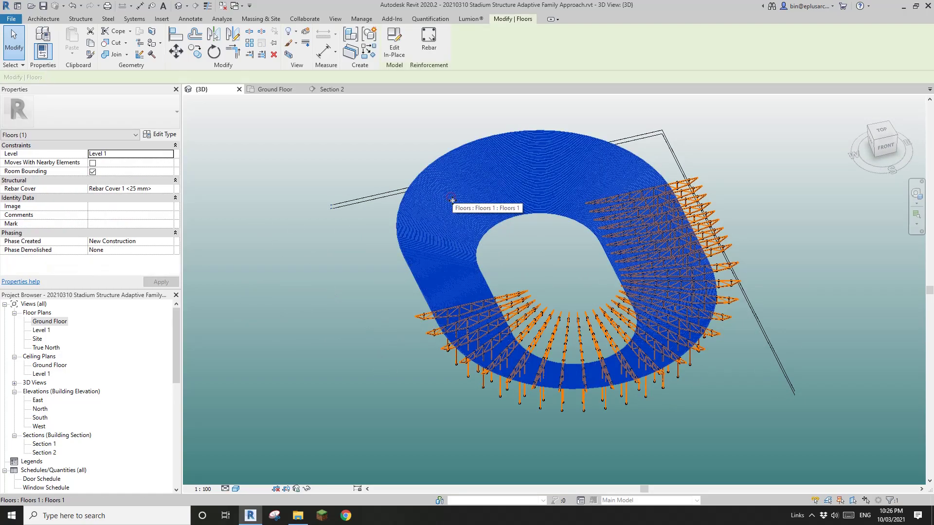
{"action": "key", "text": "Escape"}
{"action": "middle_click_drag", "start_coordinate": [478, 250], "coordinate": [611, 269], "text": "shift"}
{"action": "scroll", "coordinate": [540, 282], "scroll_direction": "up", "scroll_amount": 5}
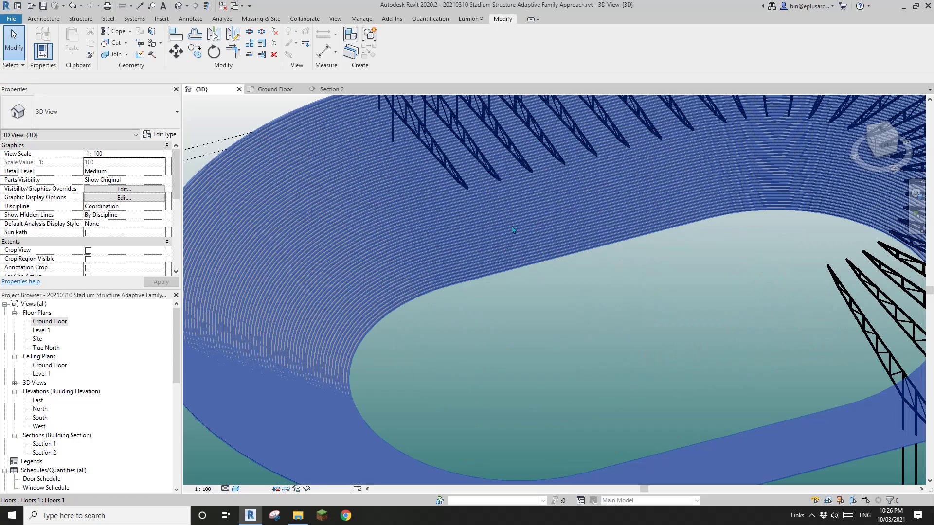
{"action": "middle_click_drag", "start_coordinate": [551, 217], "coordinate": [518, 225]}
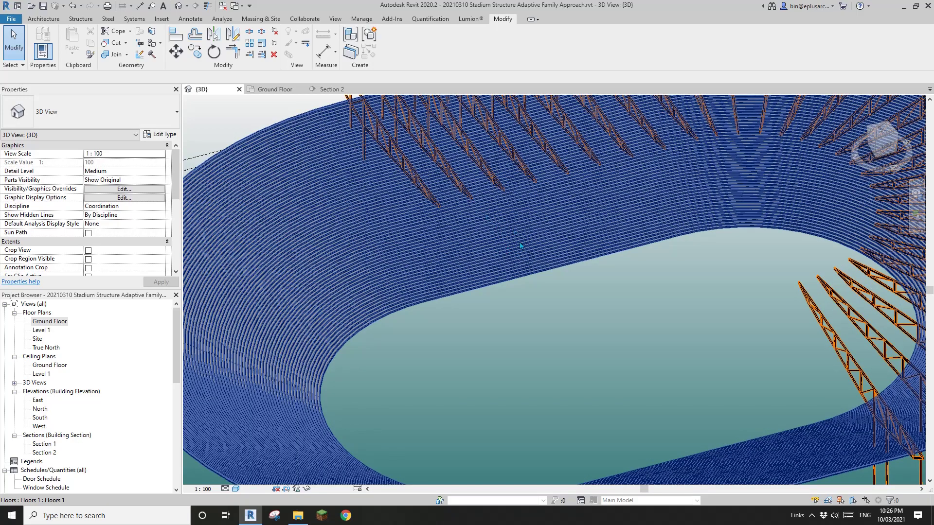
{"action": "scroll", "coordinate": [520, 246], "scroll_direction": "down", "scroll_amount": 3}
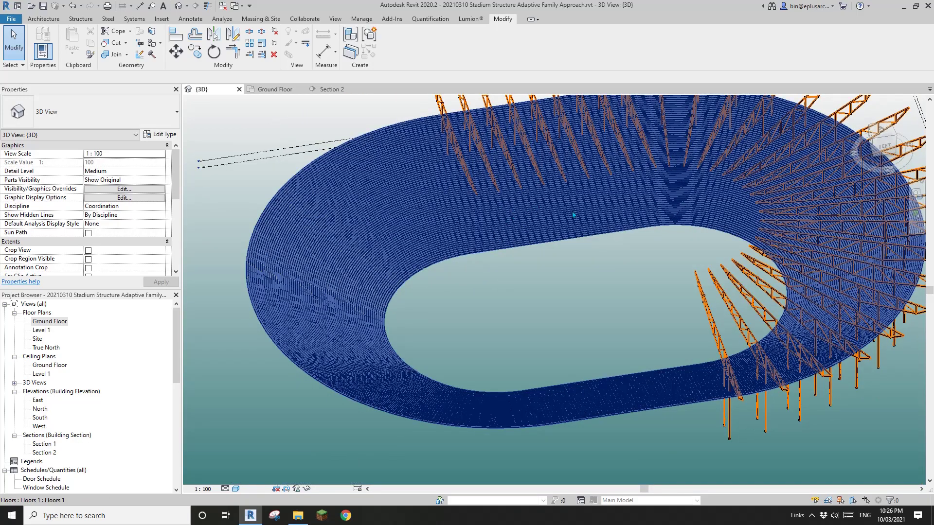
{"action": "middle_click_drag", "start_coordinate": [573, 215], "coordinate": [444, 273], "text": "shift"}
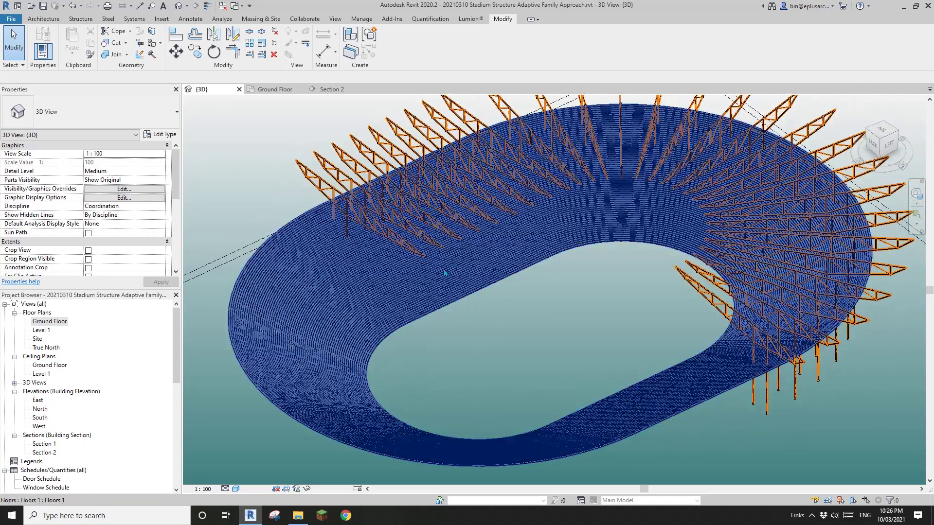
{"action": "left_click", "coordinate": [468, 268]}
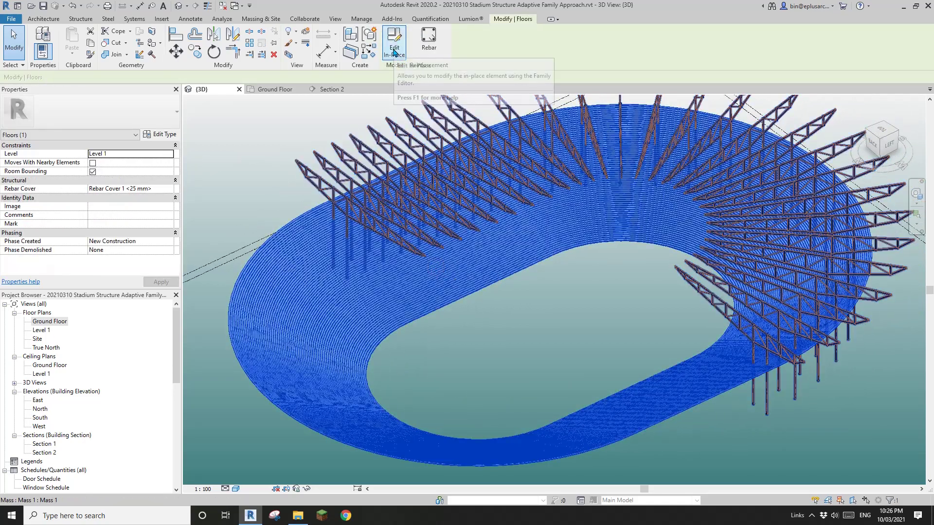
{"action": "key", "text": "Escape"}
{"action": "middle_click_drag", "start_coordinate": [500, 265], "coordinate": [467, 262]}
{"action": "scroll", "coordinate": [507, 271], "scroll_direction": "down", "scroll_amount": 1}
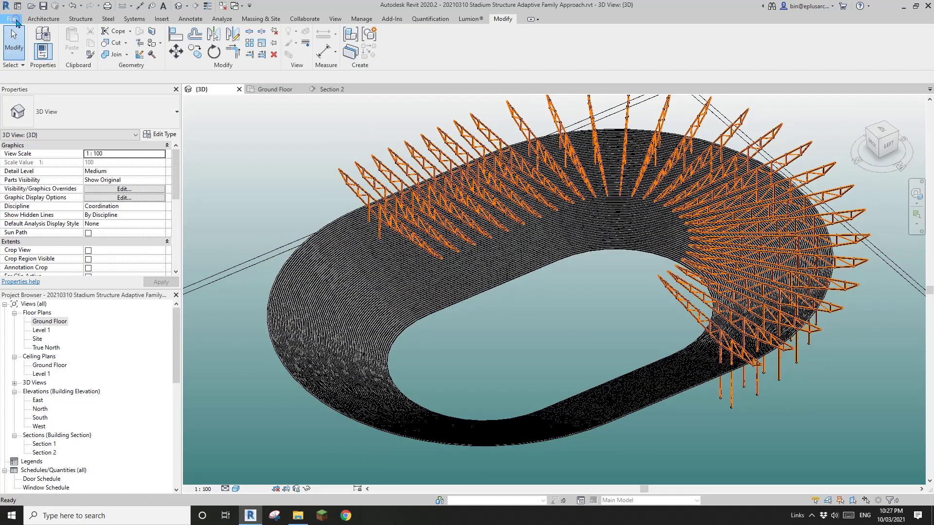
Step: Create a new family from the Metric Generic Model.rft template
{"action": "left_click", "coordinate": [14, 19]}
{"action": "mouse_move", "coordinate": [63, 63]}
{"action": "left_click", "coordinate": [97, 83]}
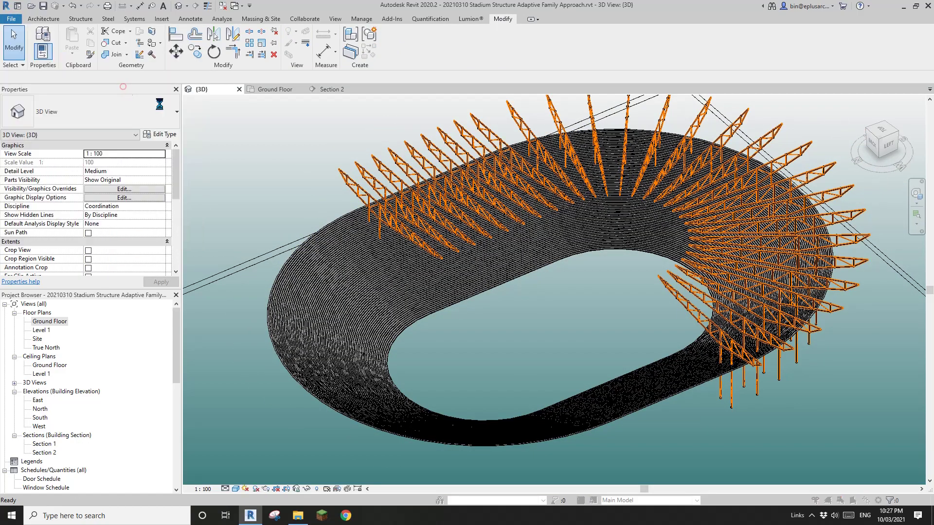
{"action": "left_click", "coordinate": [519, 234]}
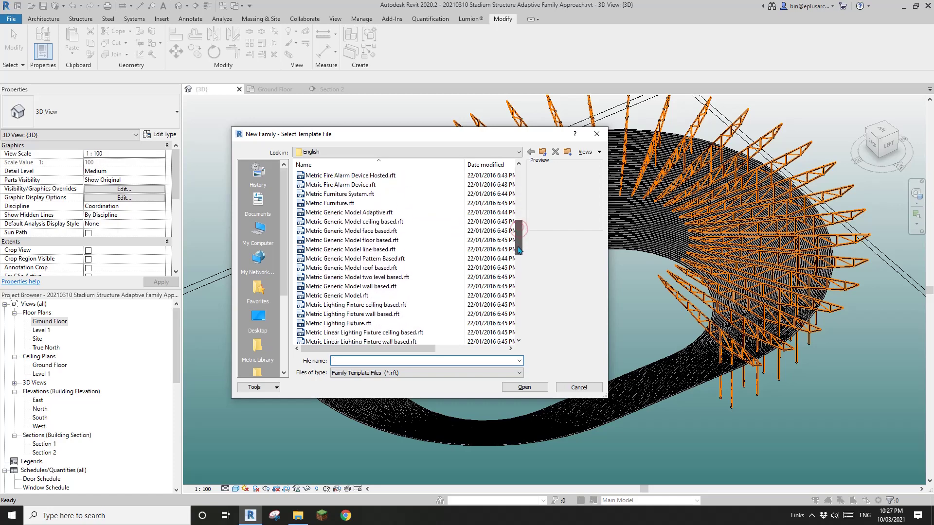
{"action": "left_click", "coordinate": [364, 296]}
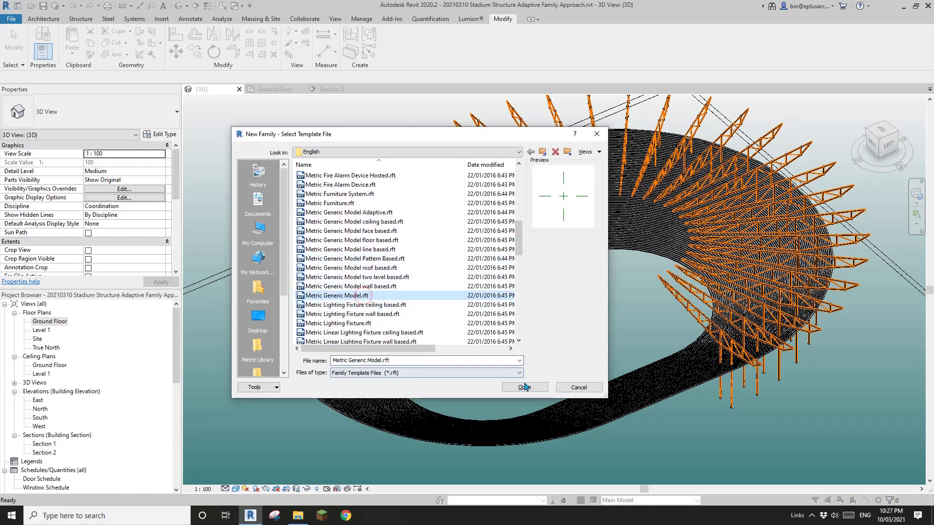
{"action": "double_click", "coordinate": [364, 297]}
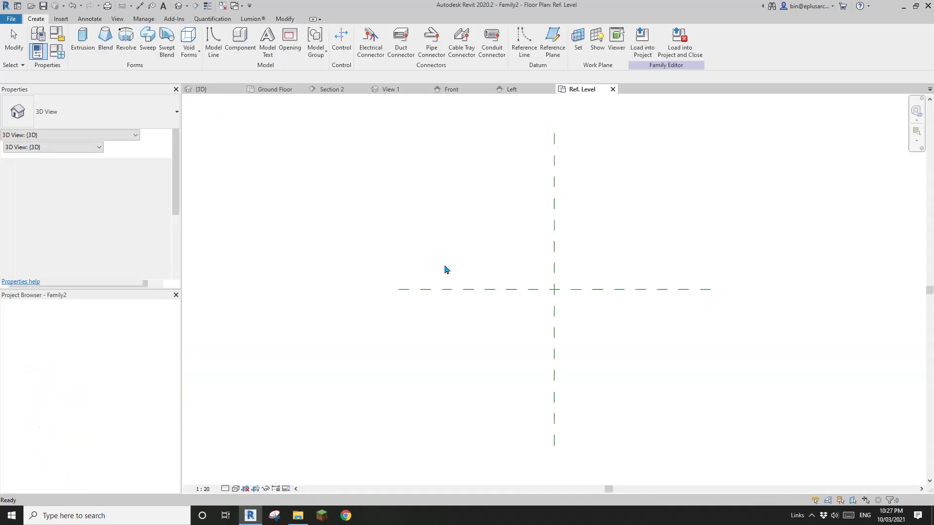
Step: Draw two vertical reference planes in the Ref. Level plan, one on each side of the vertical centre plane
{"action": "left_click", "coordinate": [188, 46]}
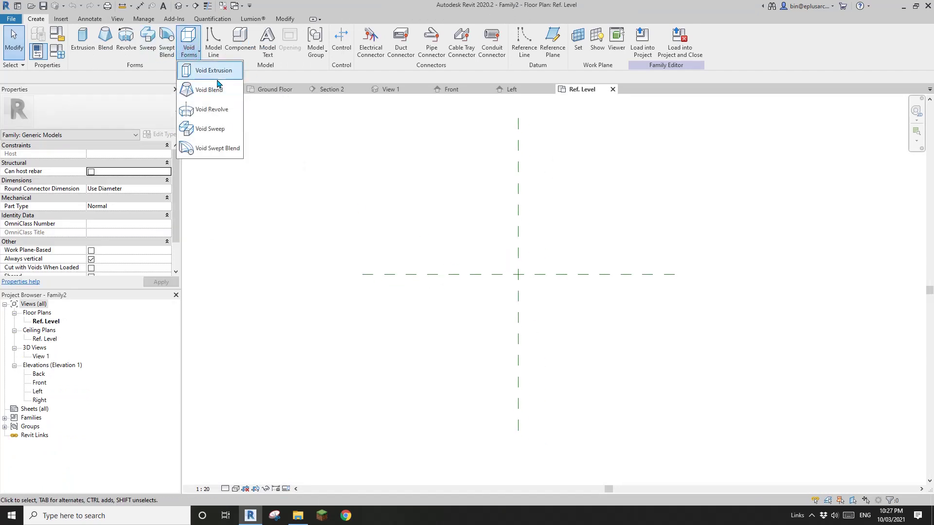
{"action": "left_click", "coordinate": [436, 215]}
{"action": "key", "text": "r"}
{"action": "key", "text": "p"}
{"action": "left_click", "coordinate": [433, 229]}
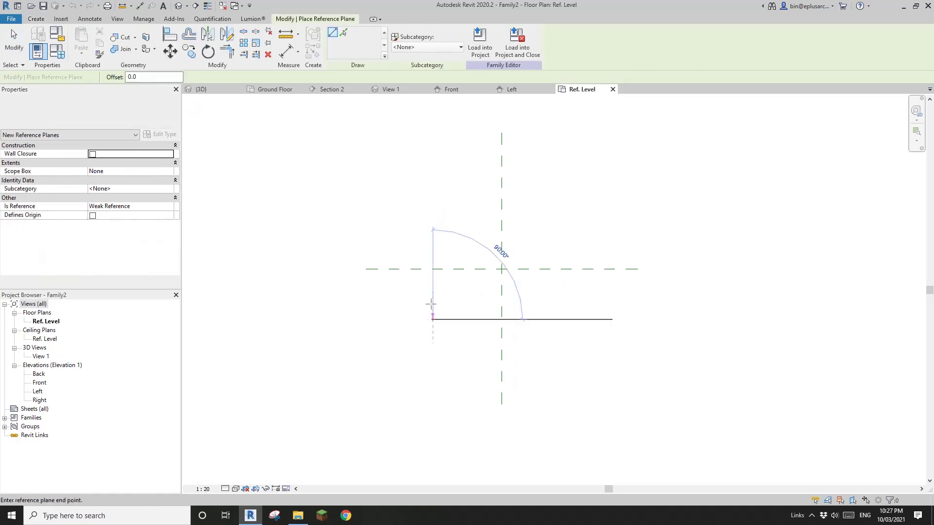
{"action": "left_click", "coordinate": [433, 189]}
{"action": "left_click", "coordinate": [572, 327]}
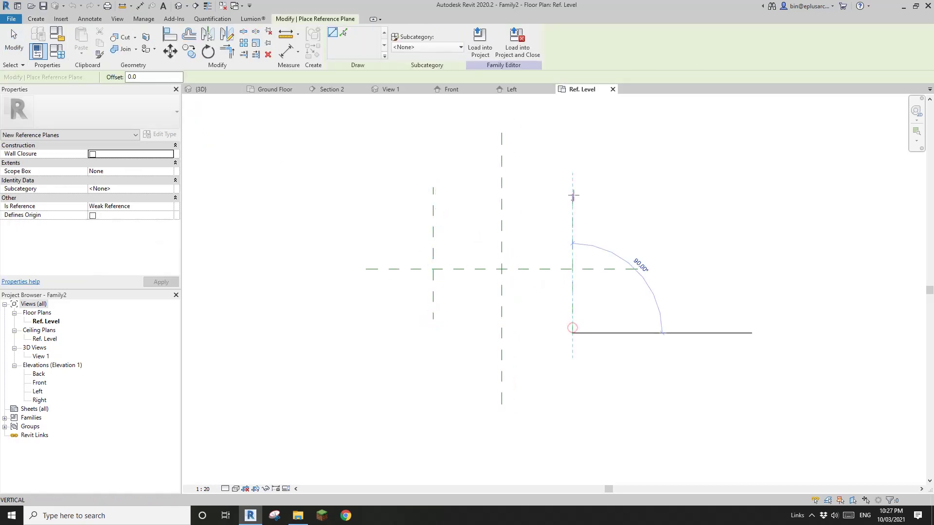
{"action": "left_click", "coordinate": [573, 195]}
Step: Draw two horizontal reference planes, one above and one below the horizontal centre plane
{"action": "left_click", "coordinate": [629, 221]}
{"action": "left_click", "coordinate": [413, 221]}
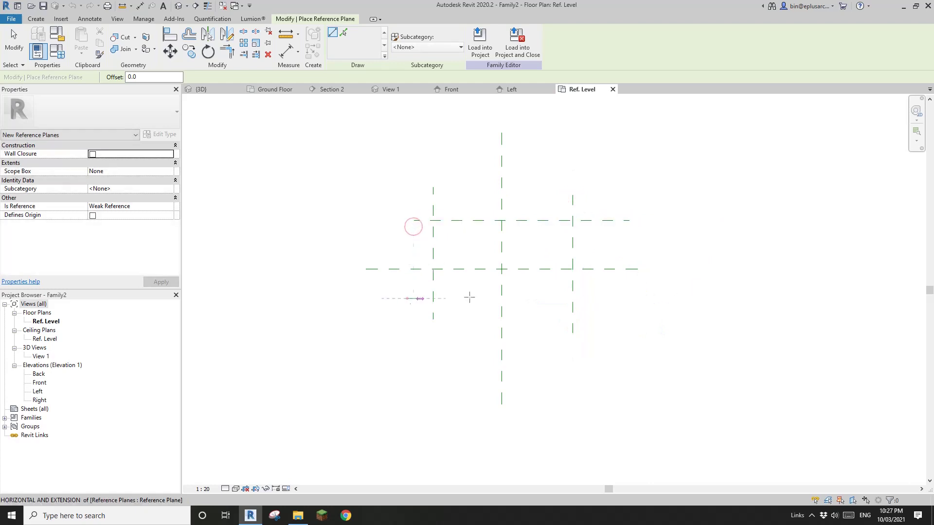
{"action": "left_click", "coordinate": [407, 299]}
{"action": "left_click", "coordinate": [623, 298]}
Step: Dimension the three horizontal reference planes with an equality constraint and add an overall dimension between the outer two
{"action": "key", "text": "d"}
{"action": "key", "text": "i"}
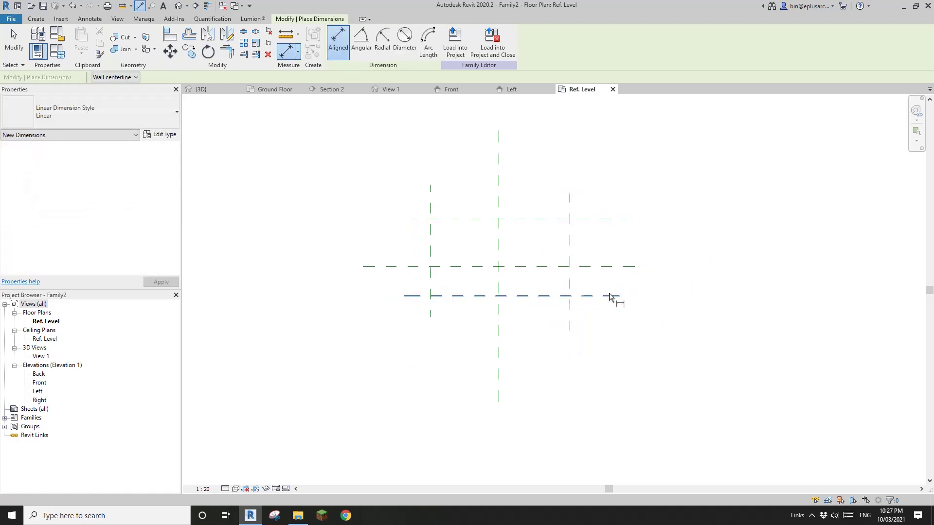
{"action": "left_click", "coordinate": [608, 266]}
{"action": "left_click", "coordinate": [606, 218]}
{"action": "left_click", "coordinate": [608, 254]}
{"action": "left_click", "coordinate": [626, 257]}
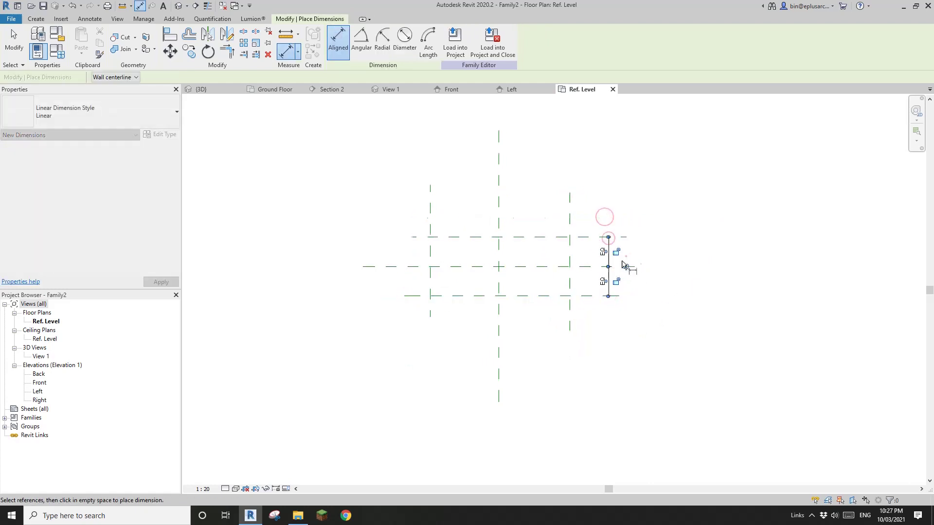
{"action": "left_click", "coordinate": [592, 296]}
{"action": "left_click", "coordinate": [584, 257]}
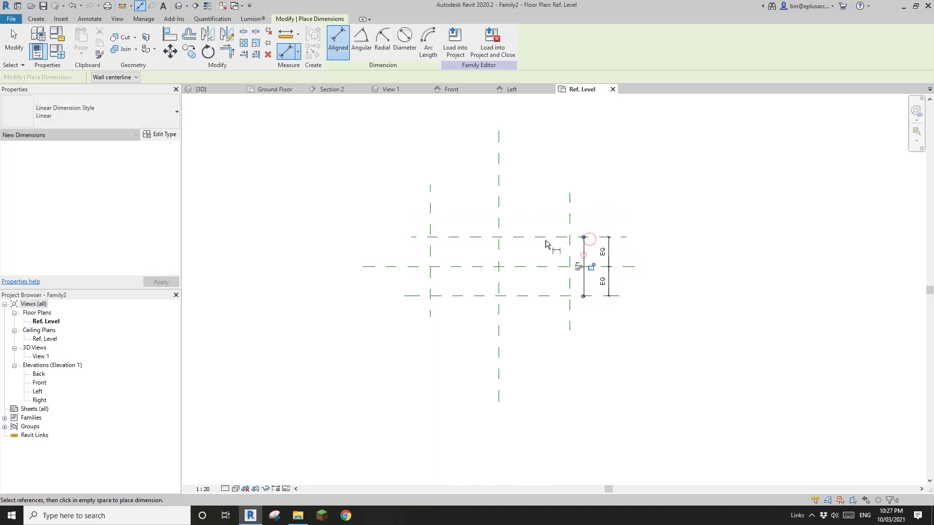
Step: Dimension the three vertical reference planes with an equality constraint and add an overall dimension between the outer two
{"action": "left_click", "coordinate": [570, 209]}
{"action": "left_click", "coordinate": [499, 207]}
{"action": "left_click", "coordinate": [431, 210]}
{"action": "left_click", "coordinate": [432, 177]}
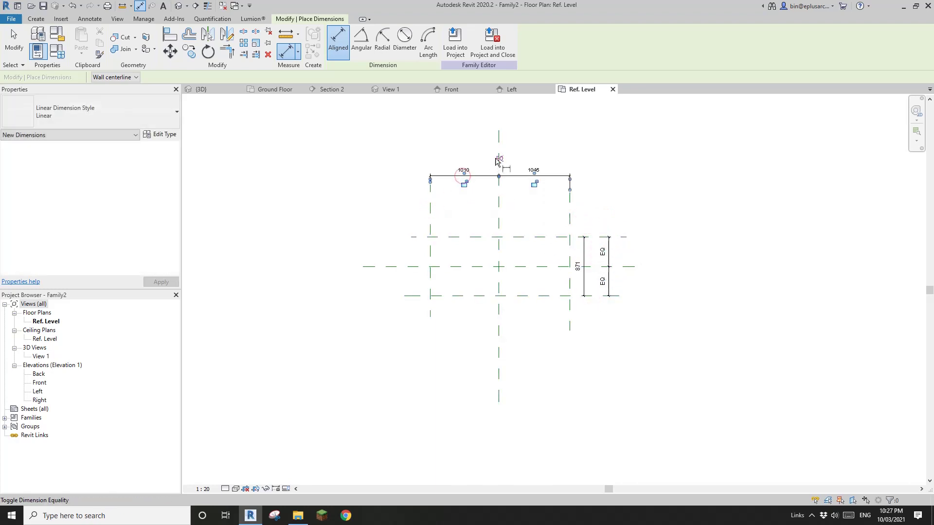
{"action": "left_click", "coordinate": [429, 206]}
{"action": "left_click", "coordinate": [570, 207]}
{"action": "left_click", "coordinate": [562, 160]}
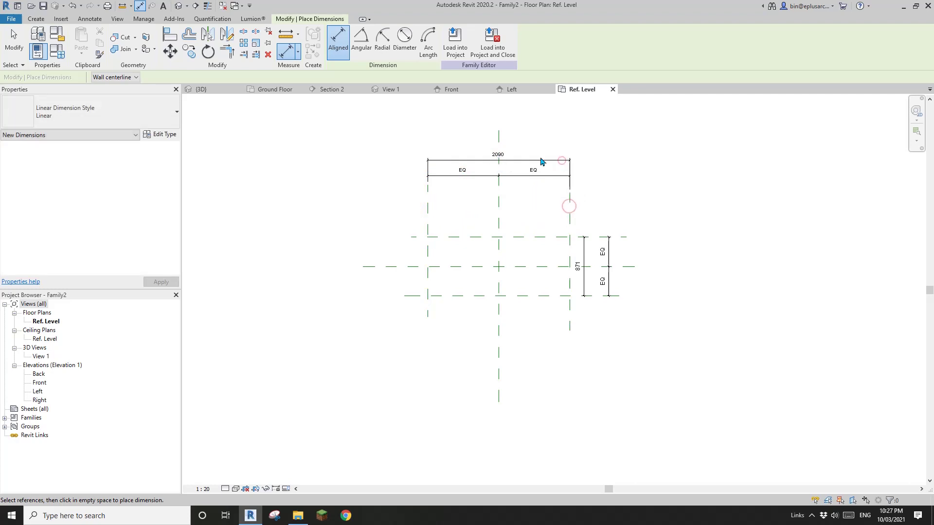
{"action": "key", "text": "Escape"}
{"action": "key", "text": "Escape"}
Step: Label the overall dimension between the outer vertical planes with a new type parameter named L
{"action": "left_click", "coordinate": [506, 158]}
{"action": "left_click", "coordinate": [510, 158]}
{"action": "left_click", "coordinate": [430, 41]}
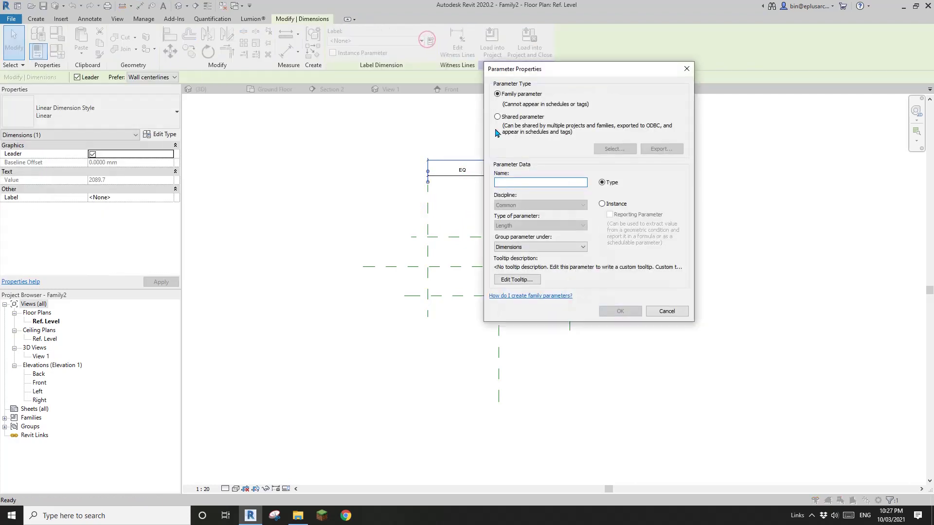
{"action": "type", "text": "L"}
{"action": "left_click", "coordinate": [621, 311]}
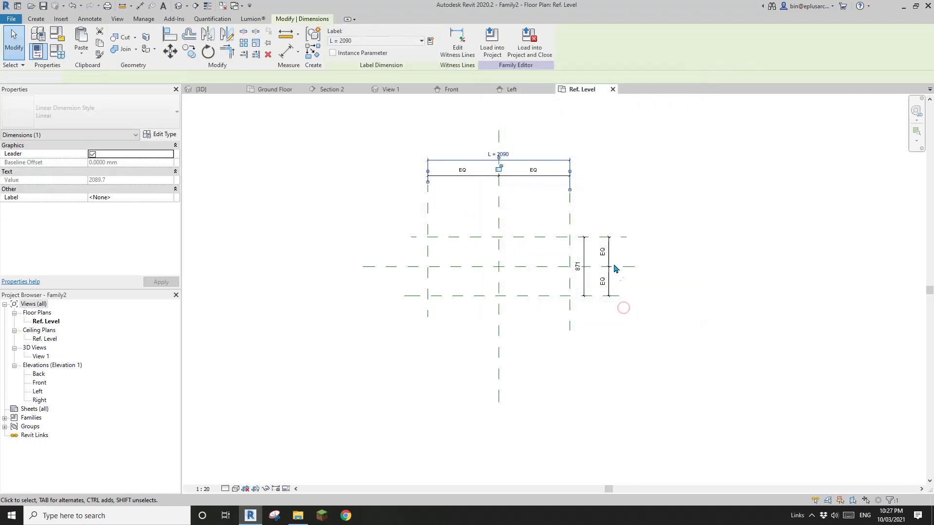
{"action": "key", "text": "Escape"}
Step: Label the overall dimension between the outer horizontal planes with a new type parameter named W
{"action": "left_click", "coordinate": [584, 253]}
{"action": "left_click", "coordinate": [431, 41]}
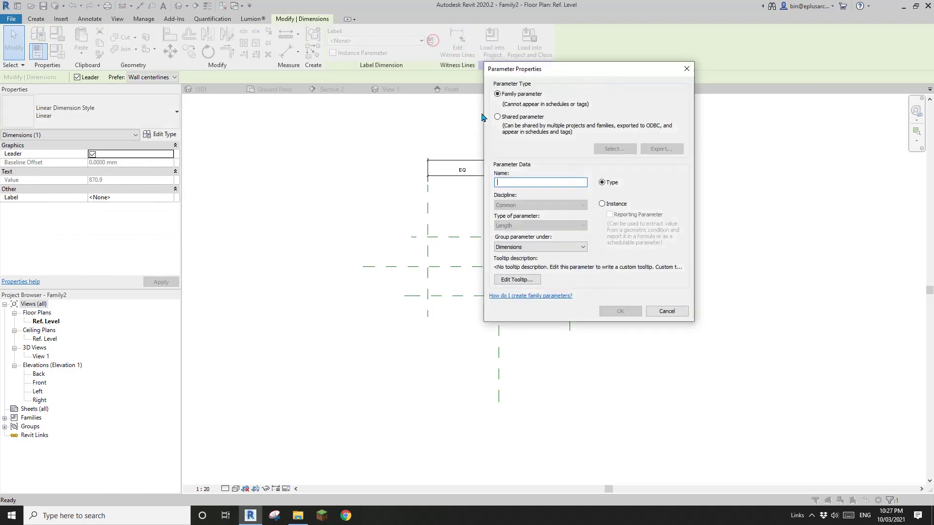
{"action": "left_click", "coordinate": [621, 312]}
{"action": "key", "text": "Escape"}
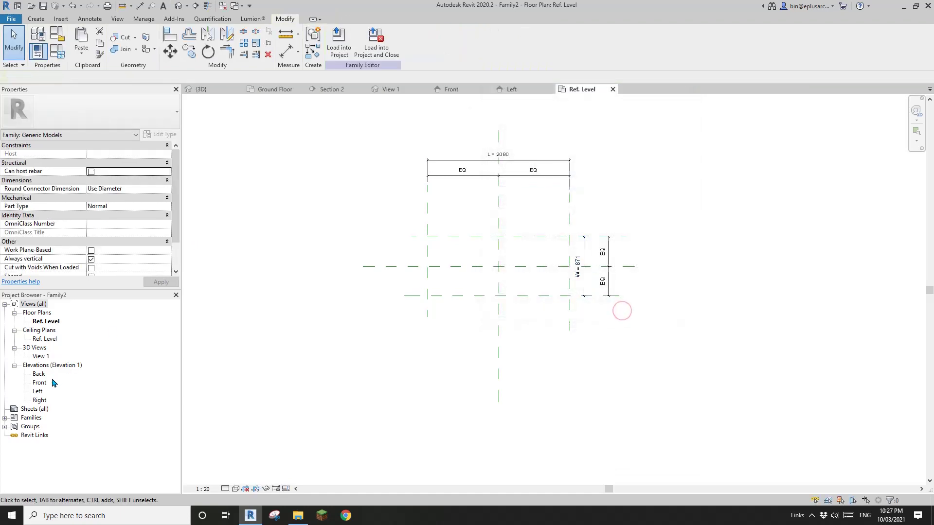
Step: Draw a horizontal reference plane about 1557 mm above Ref. Level in the Front elevation
{"action": "double_click", "coordinate": [39, 383]}
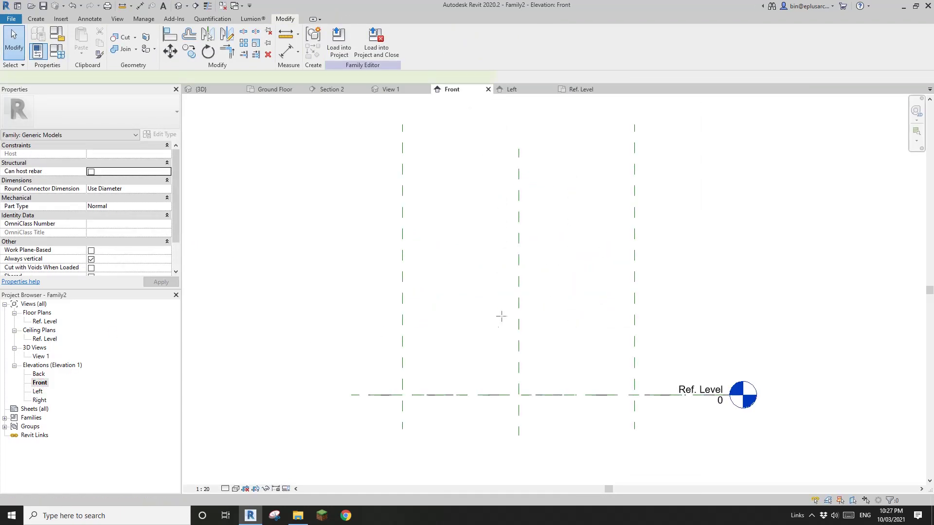
{"action": "scroll", "coordinate": [414, 309], "scroll_direction": "down", "scroll_amount": 1}
{"action": "key", "text": "r"}
{"action": "key", "text": "p"}
{"action": "left_click", "coordinate": [621, 243]}
{"action": "left_click", "coordinate": [382, 243]}
Step: Dimension the upper reference plane from Ref. Level and label the dimension with a new type parameter named H
{"action": "key", "text": "d"}
{"action": "key", "text": "i"}
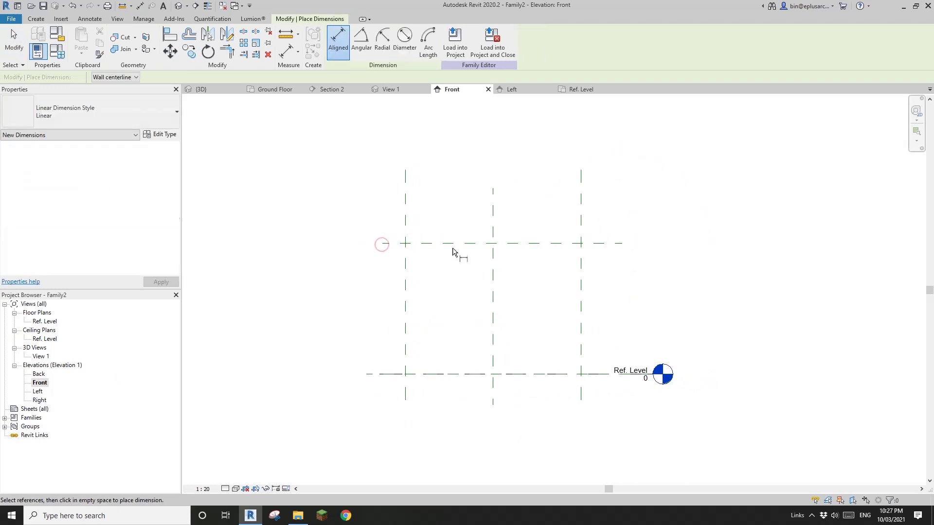
{"action": "left_click", "coordinate": [453, 244]}
{"action": "left_click", "coordinate": [406, 374]}
{"action": "left_click", "coordinate": [384, 345]}
{"action": "key", "text": "Escape"}
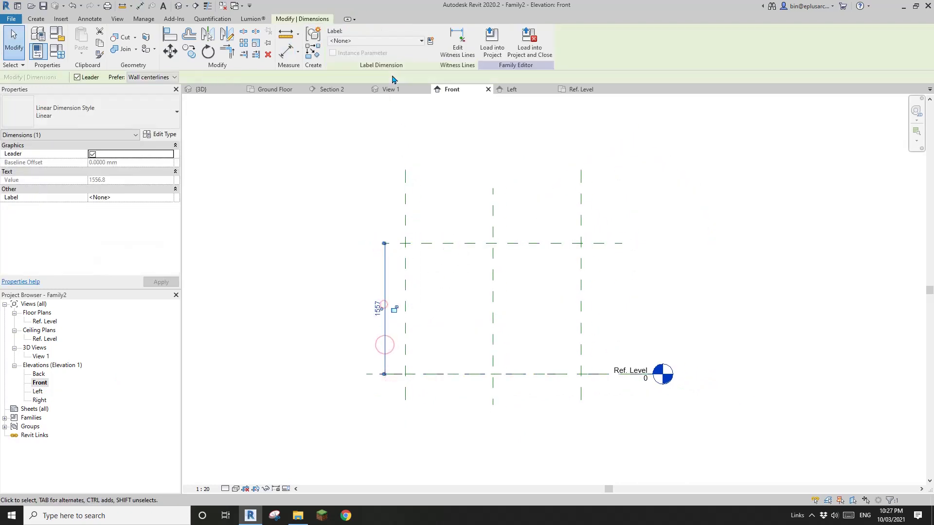
{"action": "left_click", "coordinate": [431, 41]}
{"action": "type", "text": "H"}
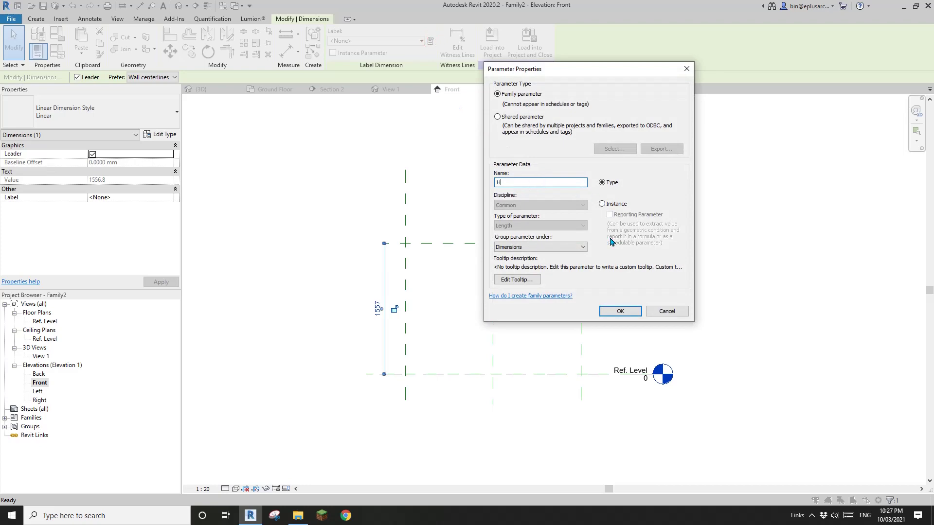
{"action": "left_click", "coordinate": [623, 311]}
Step: Start an extrusion in the Ref. Level plan and sketch its rectangle on the four outer reference planes, locking the sides to them
{"action": "double_click", "coordinate": [45, 321]}
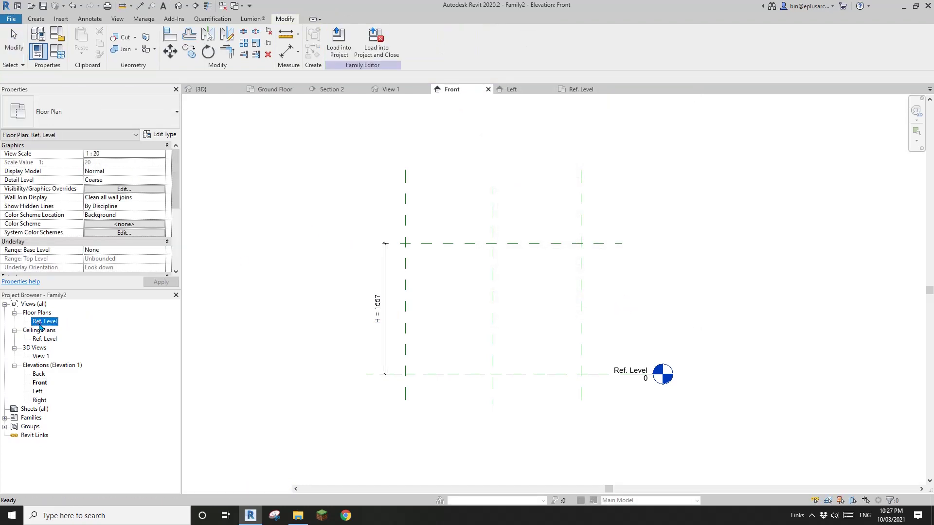
{"action": "left_click", "coordinate": [36, 18]}
{"action": "left_click", "coordinate": [82, 40]}
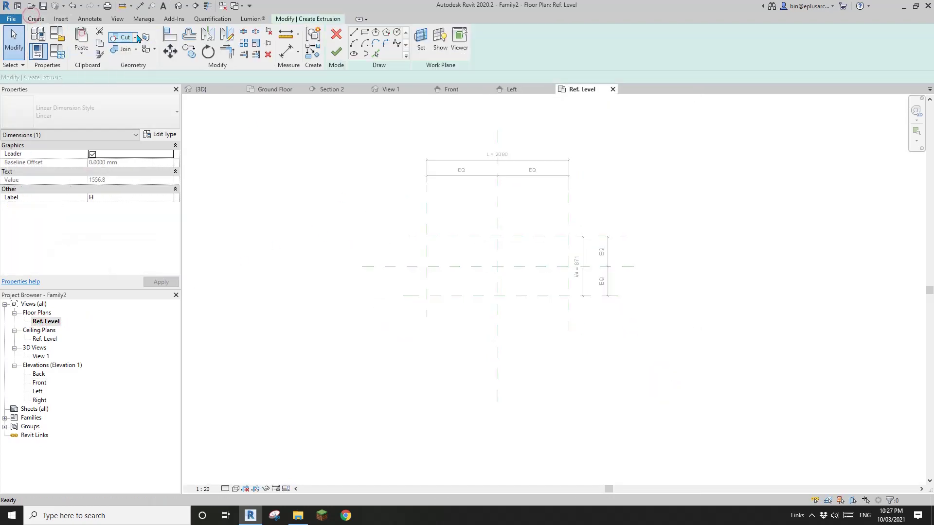
{"action": "left_click", "coordinate": [364, 35]}
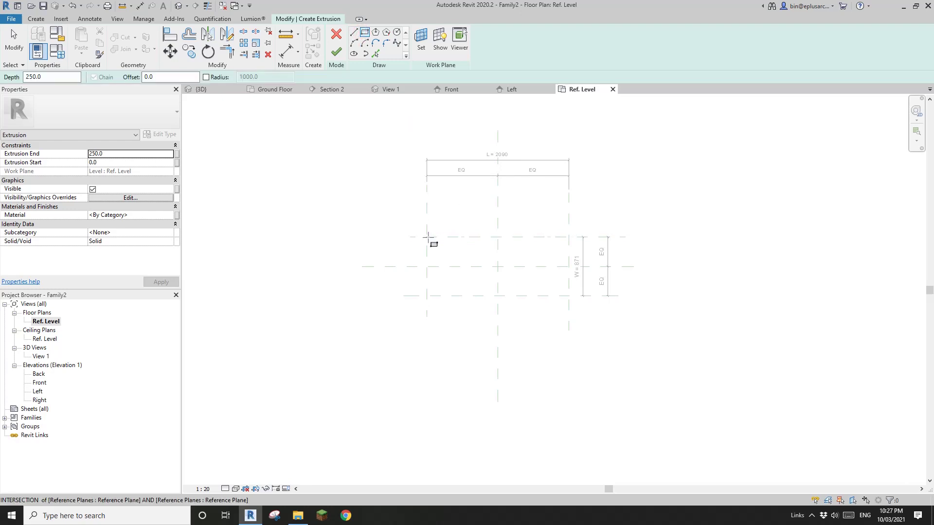
{"action": "left_click", "coordinate": [427, 237]}
{"action": "left_click", "coordinate": [568, 296]}
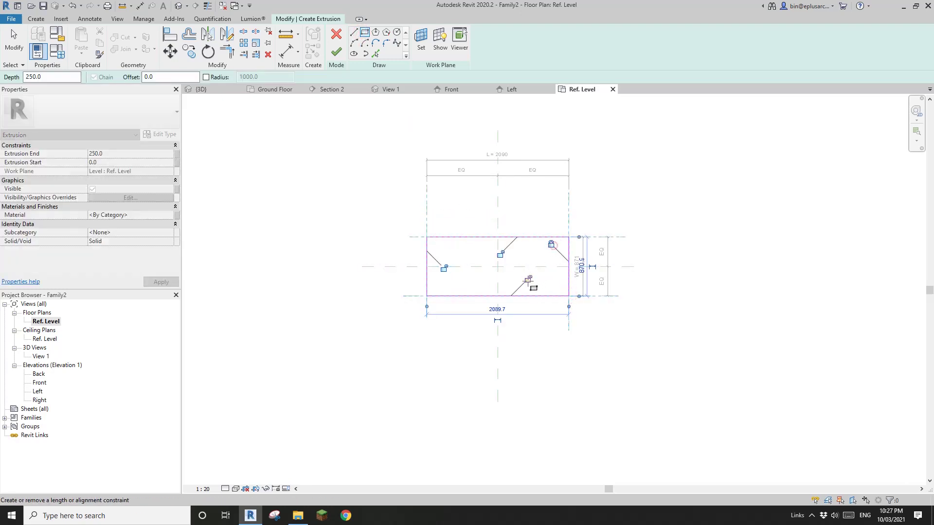
Step: Finish the extrusion and, in the Front elevation, align and lock its top to the upper reference plane and its base to Ref. Level
{"action": "double_click", "coordinate": [40, 382]}
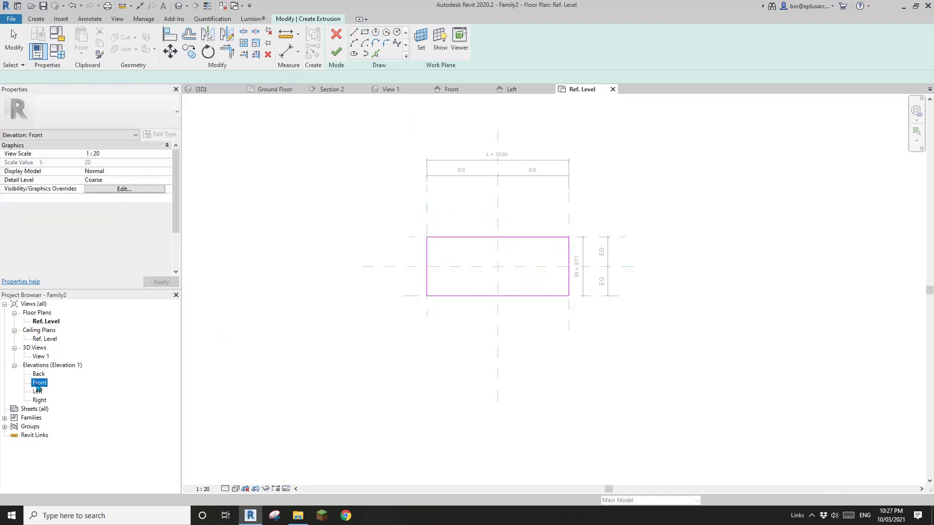
{"action": "left_click", "coordinate": [336, 51]}
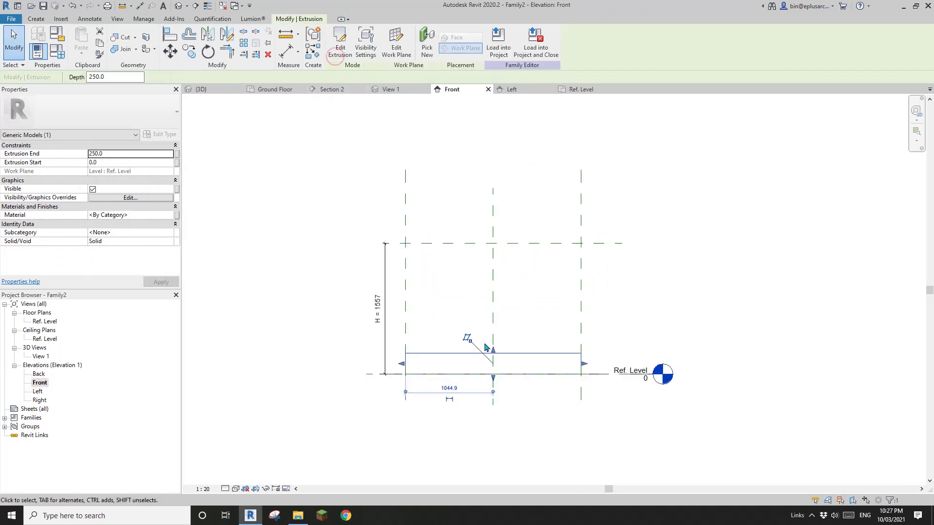
{"action": "left_click_drag", "start_coordinate": [493, 353], "coordinate": [515, 242]}
{"action": "left_click", "coordinate": [520, 227]}
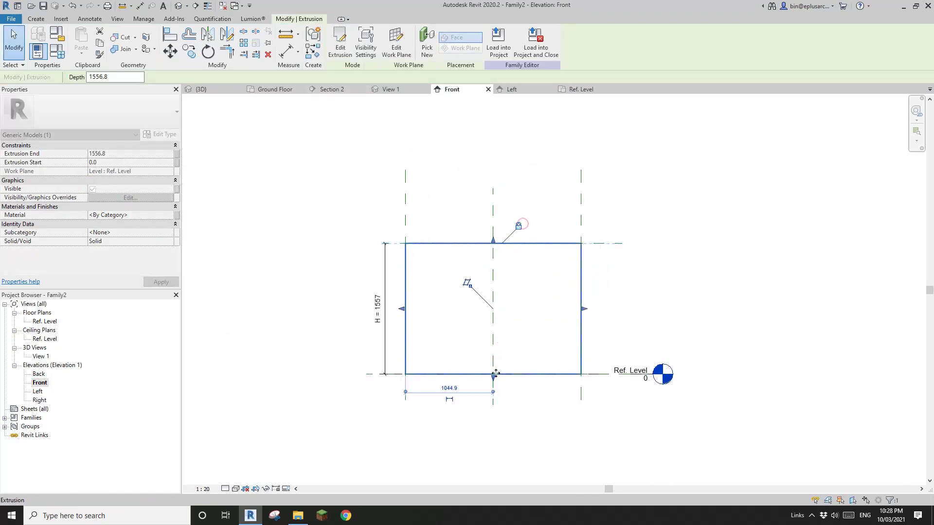
{"action": "left_click_drag", "start_coordinate": [493, 377], "coordinate": [511, 372]}
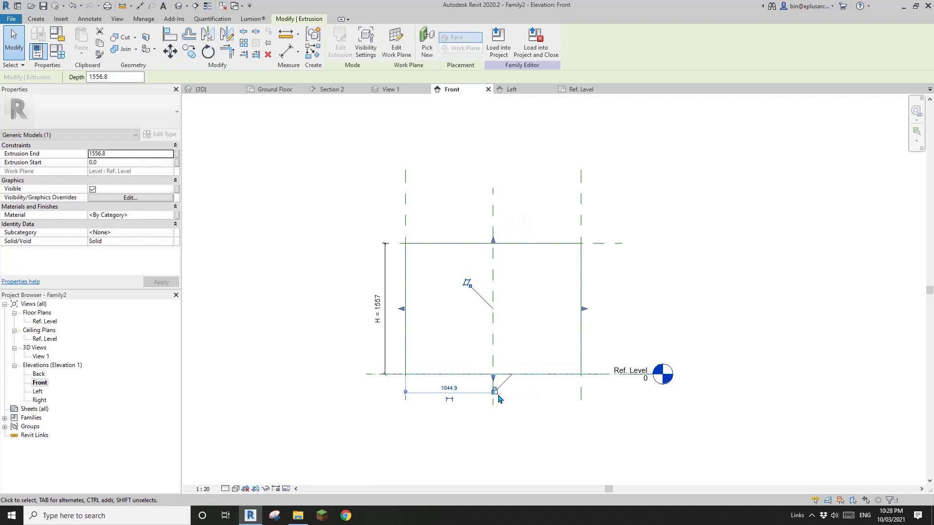
{"action": "left_click", "coordinate": [347, 118]}
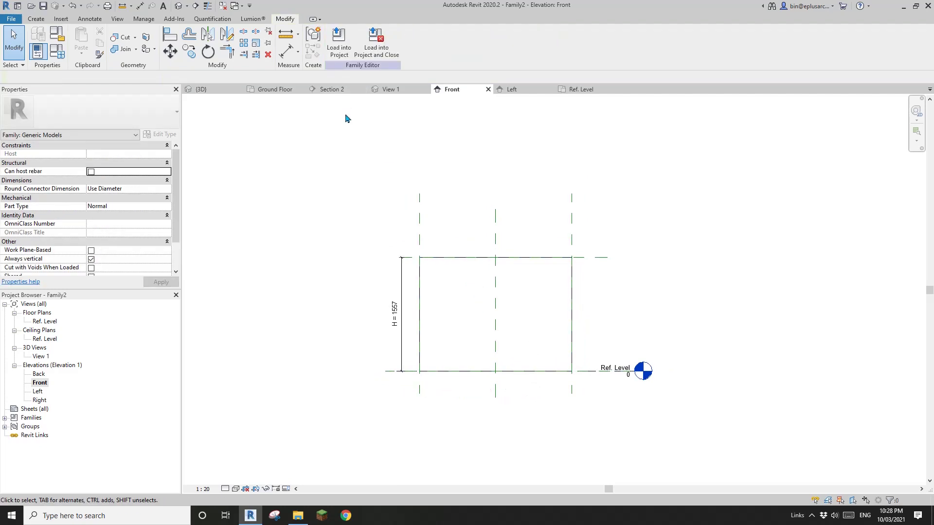
Step: Change the box extrusion from solid to void in the 3D view
{"action": "left_click", "coordinate": [180, 9]}
{"action": "scroll", "coordinate": [535, 214], "scroll_direction": "down", "scroll_amount": 3}
{"action": "left_click", "coordinate": [544, 219]}
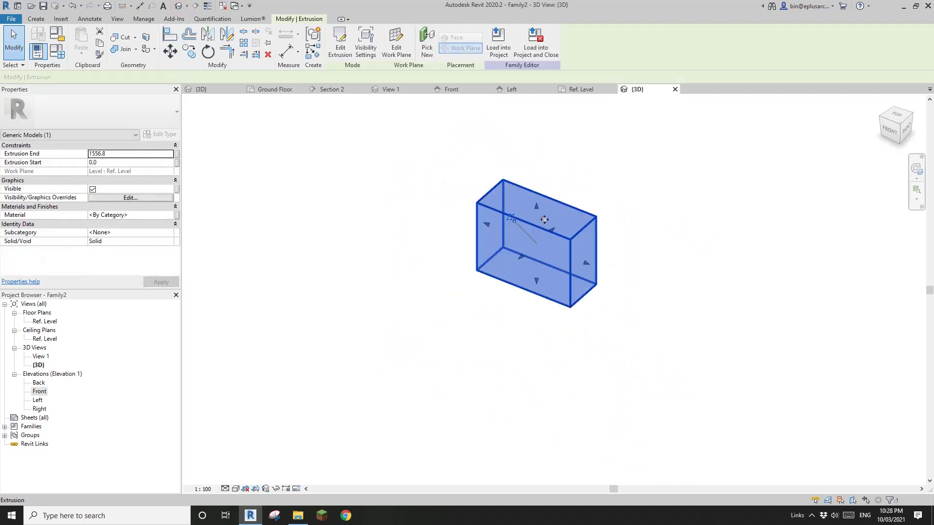
{"action": "scroll", "coordinate": [544, 219], "scroll_direction": "down", "scroll_amount": 2}
{"action": "middle_click_drag", "start_coordinate": [545, 219], "coordinate": [569, 280]}
{"action": "left_click", "coordinate": [171, 242]}
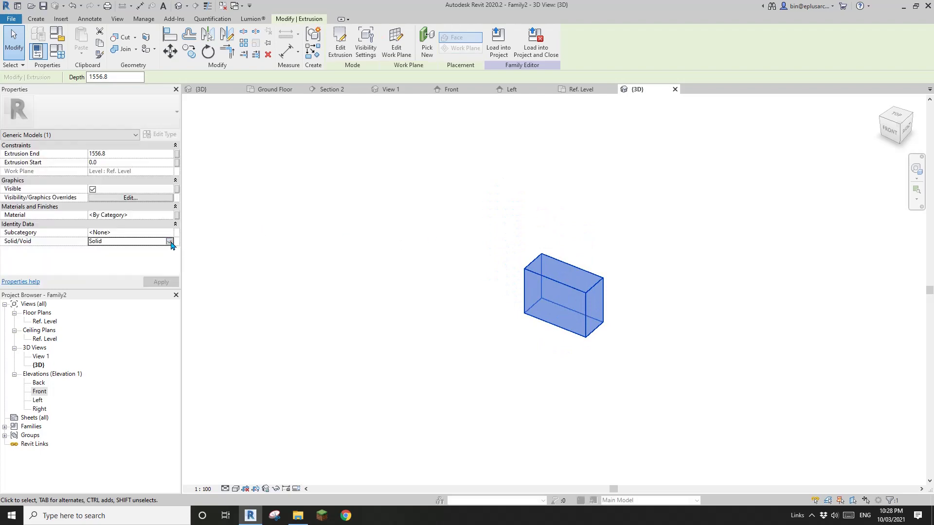
{"action": "left_click", "coordinate": [170, 242]}
{"action": "left_click", "coordinate": [112, 256]}
{"action": "left_click", "coordinate": [376, 218]}
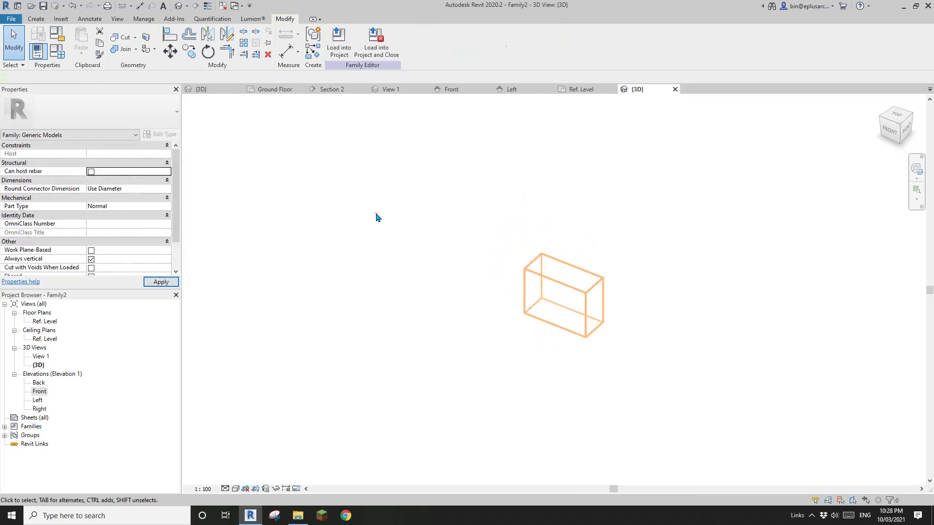
Step: Make the family work plane-based in its category and parameter settings, keeping the Generic Models category
{"action": "left_click", "coordinate": [59, 39]}
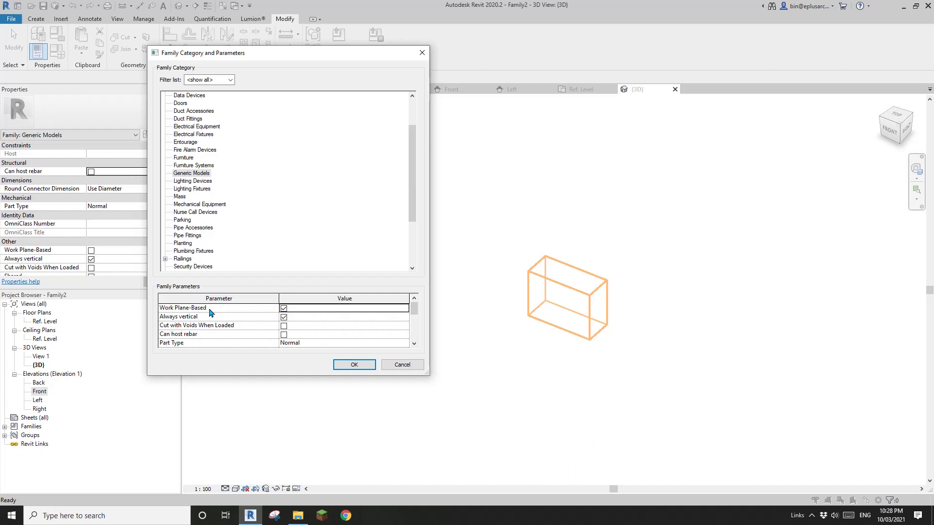
{"action": "left_click", "coordinate": [355, 365]}
{"action": "mouse_move", "coordinate": [476, 342]}
{"action": "middle_mouse_down"}
{"action": "mouse_move", "coordinate": [457, 351]}
{"action": "mouse_move", "coordinate": [477, 345]}
{"action": "middle_mouse_up"}
Step: Set the family dimension H to 30000 and L to 10000, and edit the W value
{"action": "left_click", "coordinate": [57, 51]}
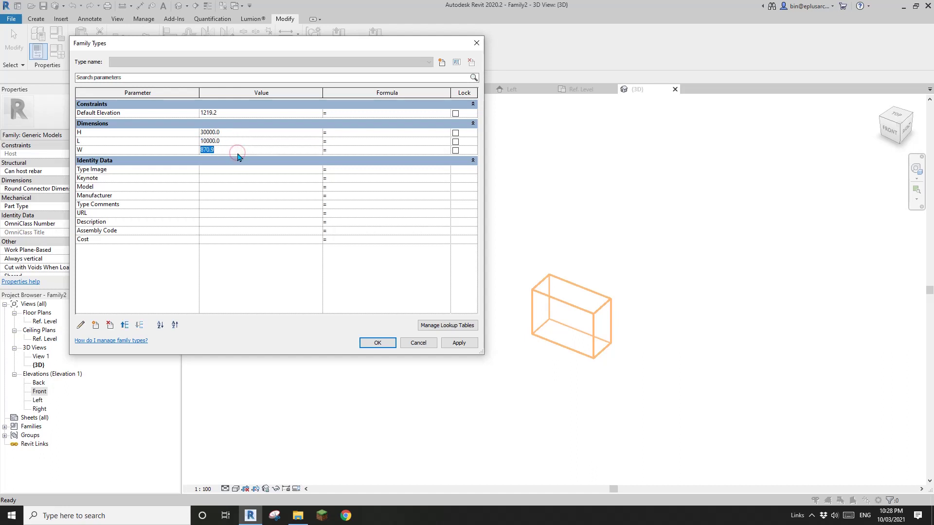
{"action": "left_click", "coordinate": [378, 343]}
{"action": "middle_click_drag", "start_coordinate": [484, 348], "coordinate": [560, 360], "text": "shift"}
Step: Load the void box family into the stadium project and close it without saving
{"action": "left_click", "coordinate": [382, 46]}
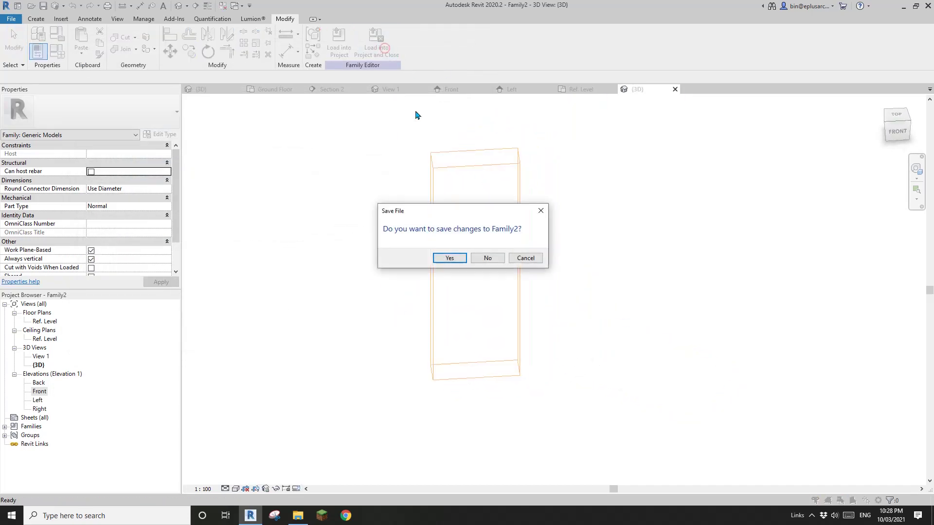
{"action": "left_click", "coordinate": [498, 259]}
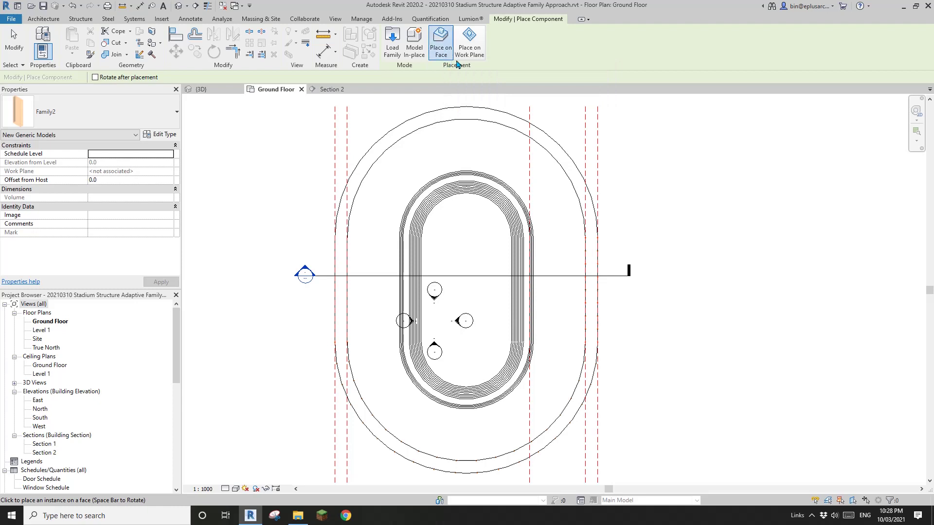
{"action": "left_click", "coordinate": [470, 44]}
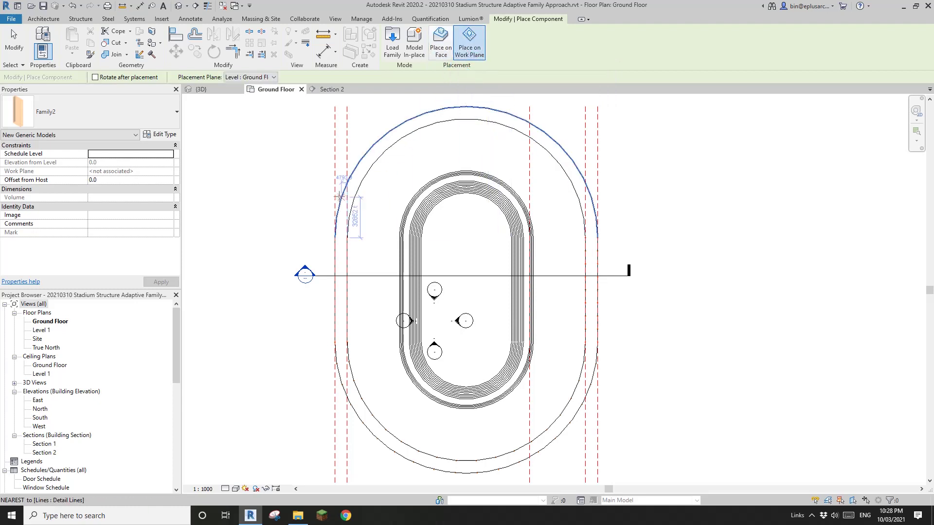
{"action": "left_click", "coordinate": [262, 76]}
{"action": "left_click", "coordinate": [262, 77]}
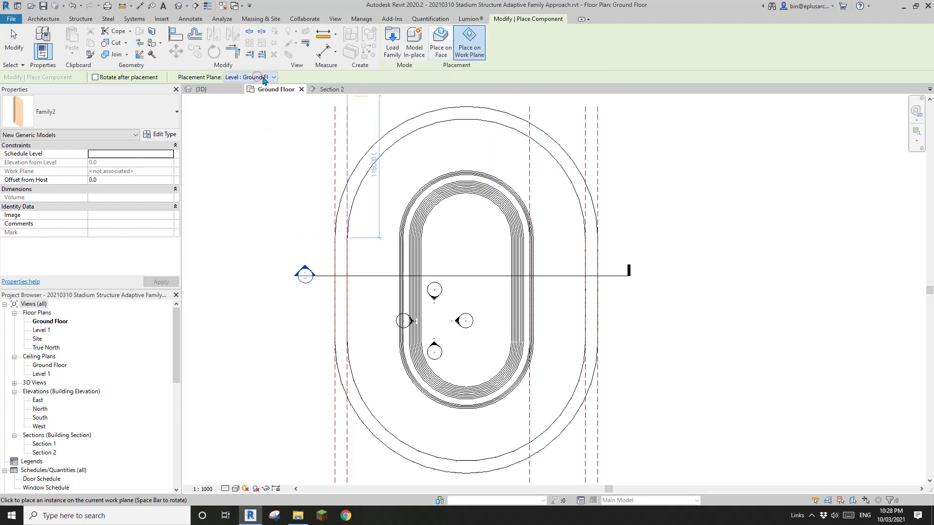
{"action": "scroll", "coordinate": [497, 275], "scroll_direction": "up", "scroll_amount": 2}
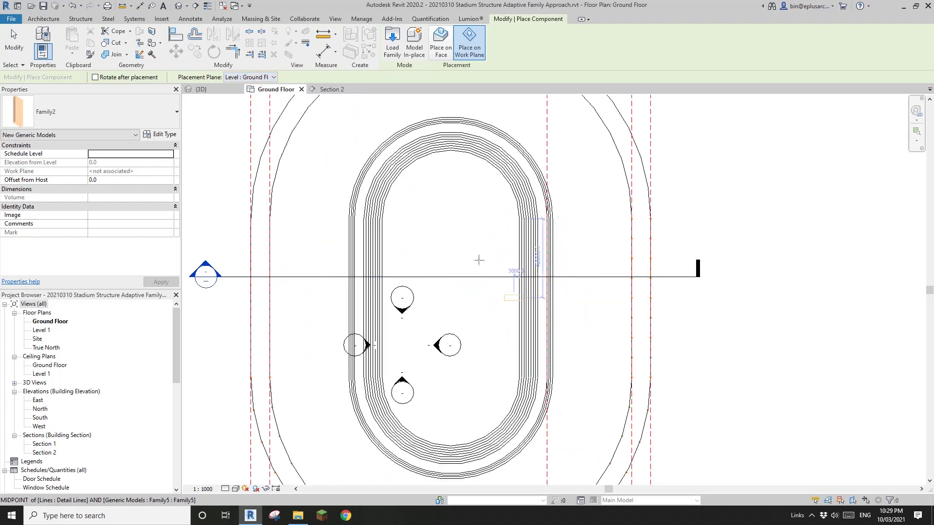
{"action": "key", "text": "Escape"}
{"action": "key", "text": "Escape"}
{"action": "scroll", "coordinate": [510, 190], "scroll_direction": "down", "scroll_amount": 2}
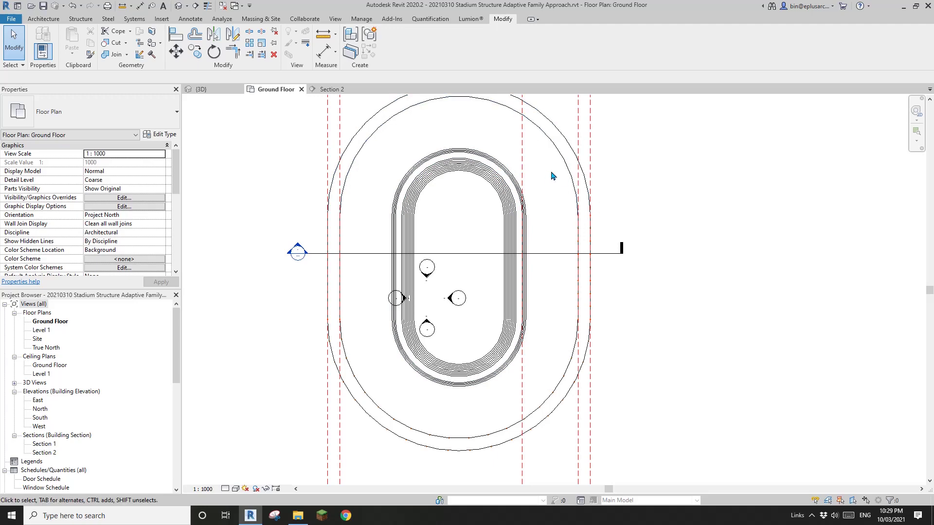
Step: Open the Site floor plan
{"action": "double_click", "coordinate": [37, 339]}
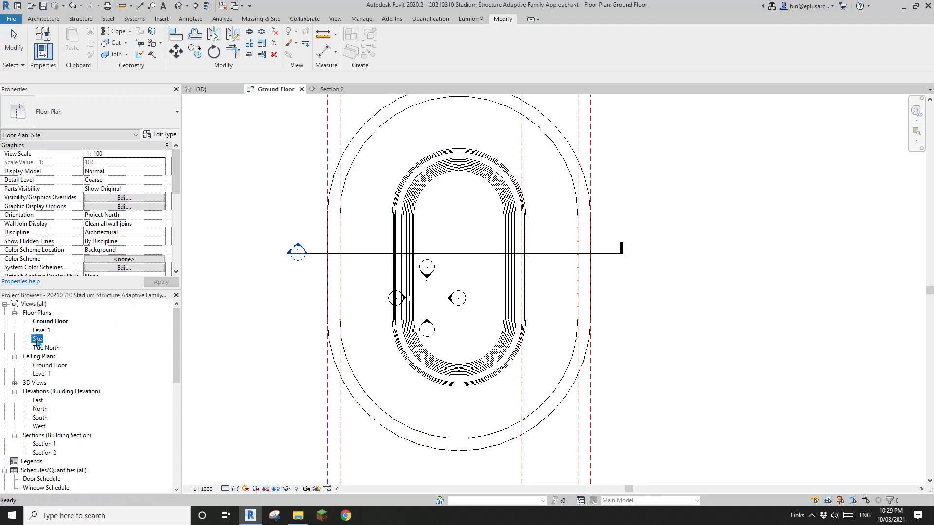
{"action": "scroll", "coordinate": [486, 292], "scroll_direction": "up", "scroll_amount": 3}
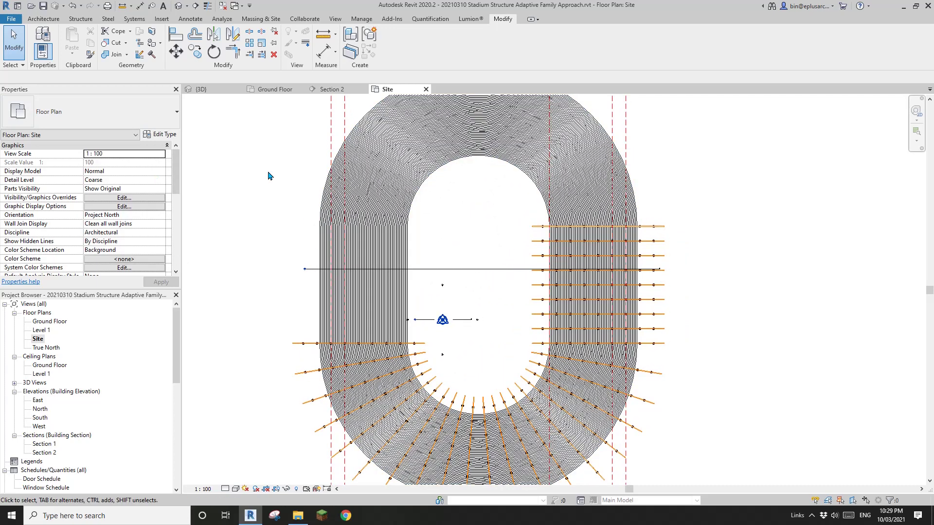
{"action": "middle_click_drag", "start_coordinate": [270, 176], "coordinate": [257, 187]}
Step: Place one Family2 void box on the Ground Floor work plane, within the straight east stand between two structural frames
{"action": "left_click", "coordinate": [44, 20]}
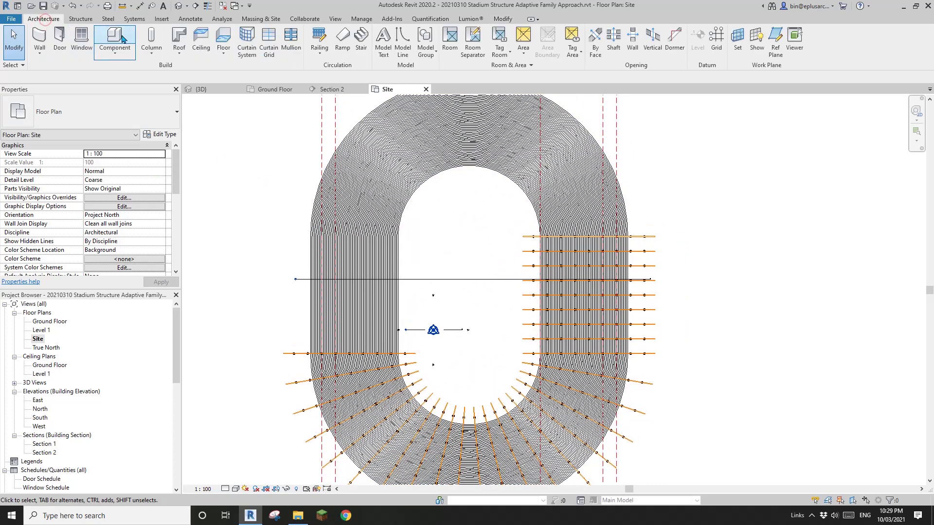
{"action": "left_click", "coordinate": [117, 39]}
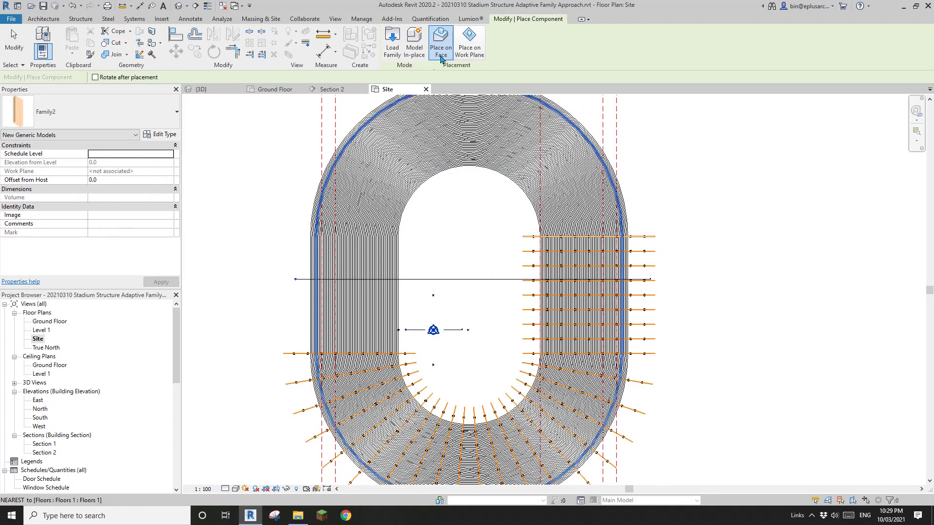
{"action": "left_click", "coordinate": [471, 49]}
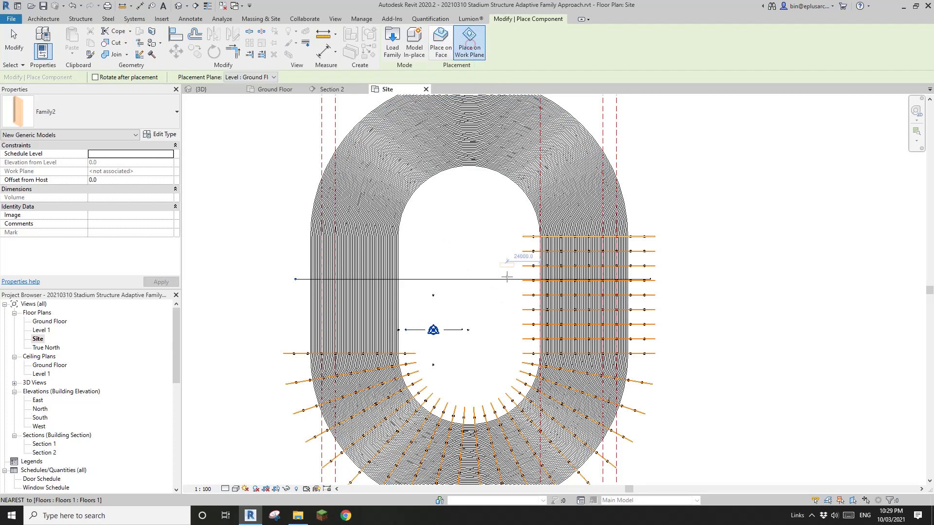
{"action": "scroll", "coordinate": [493, 319], "scroll_direction": "up", "scroll_amount": 2}
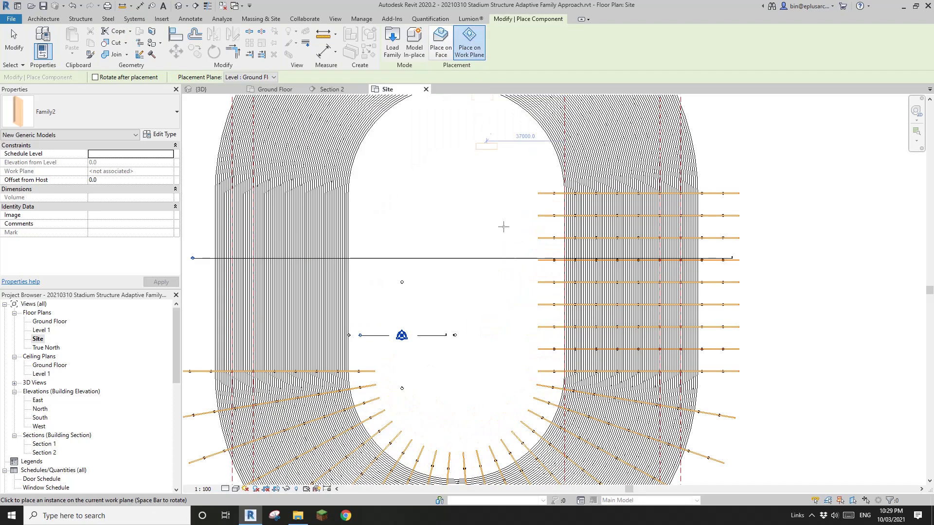
{"action": "scroll", "coordinate": [572, 302], "scroll_direction": "up", "scroll_amount": 2}
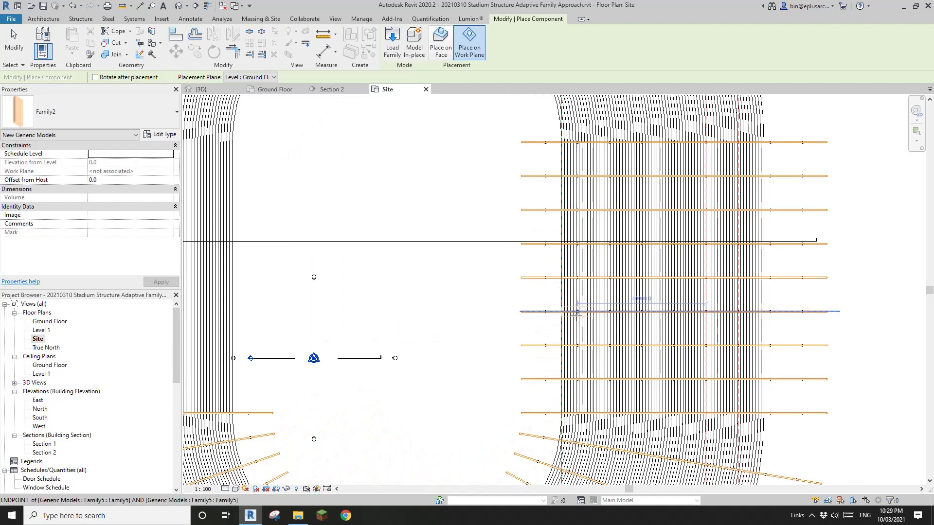
{"action": "scroll", "coordinate": [573, 305], "scroll_direction": "down", "scroll_amount": 3}
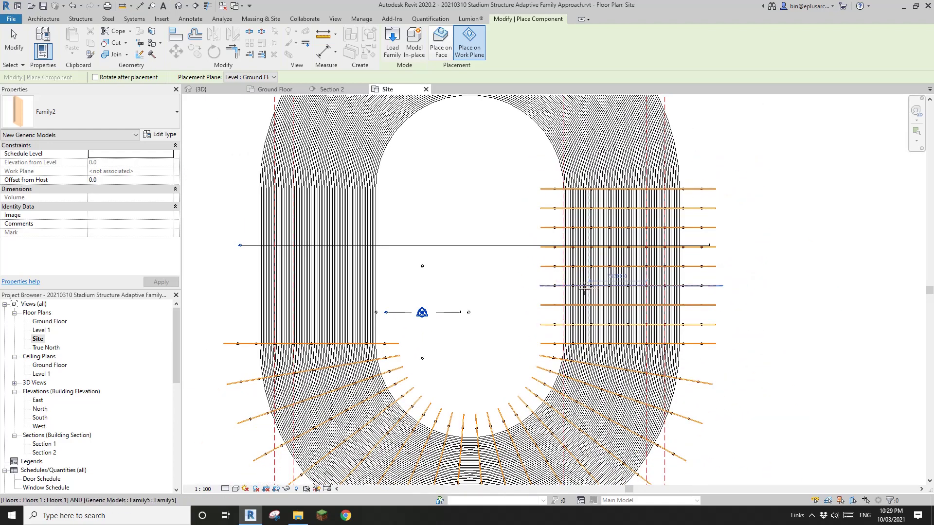
{"action": "scroll", "coordinate": [584, 286], "scroll_direction": "up", "scroll_amount": 10}
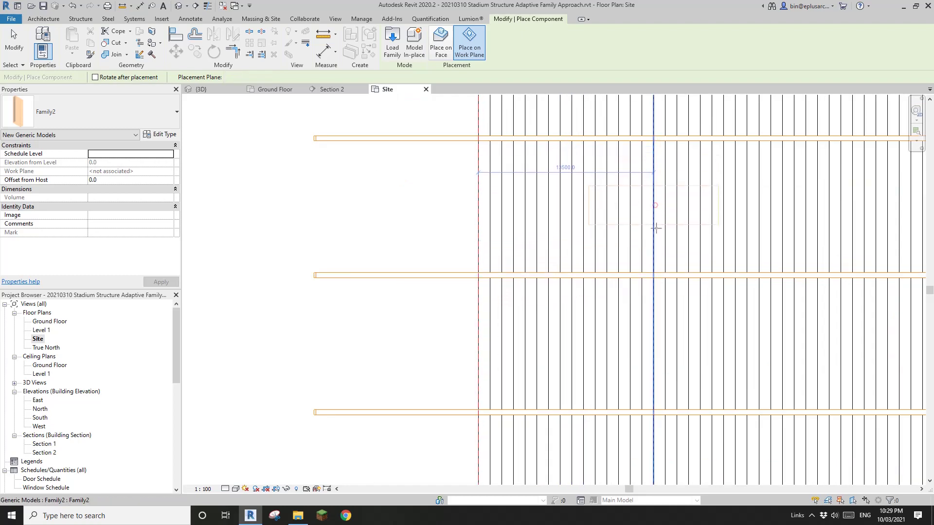
{"action": "left_click", "coordinate": [655, 206]}
{"action": "scroll", "coordinate": [651, 223], "scroll_direction": "down", "scroll_amount": 5}
{"action": "key", "text": "Escape"}
{"action": "key", "text": "Escape"}
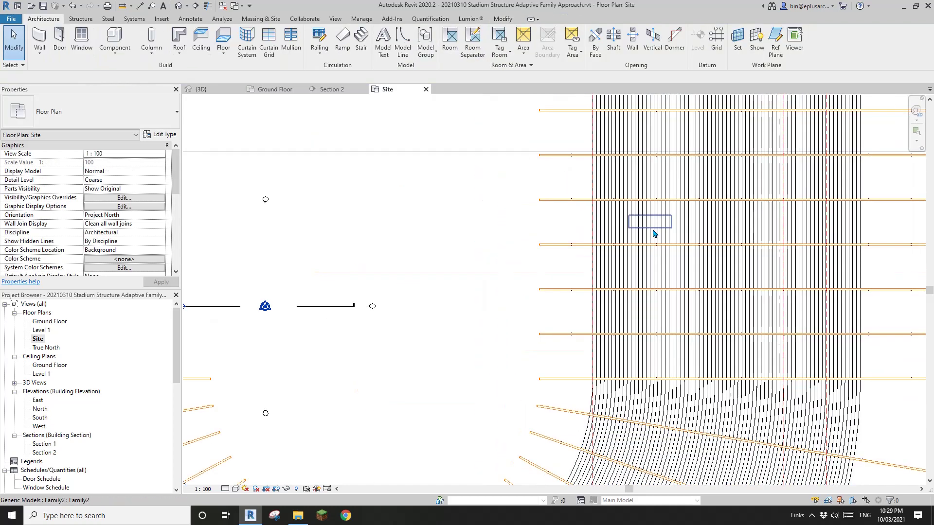
Step: Copy the placed void box vertically along the straight stand, once to the north and once to the south, between structural frames
{"action": "left_click", "coordinate": [654, 226]}
{"action": "scroll", "coordinate": [632, 232], "scroll_direction": "down", "scroll_amount": 2}
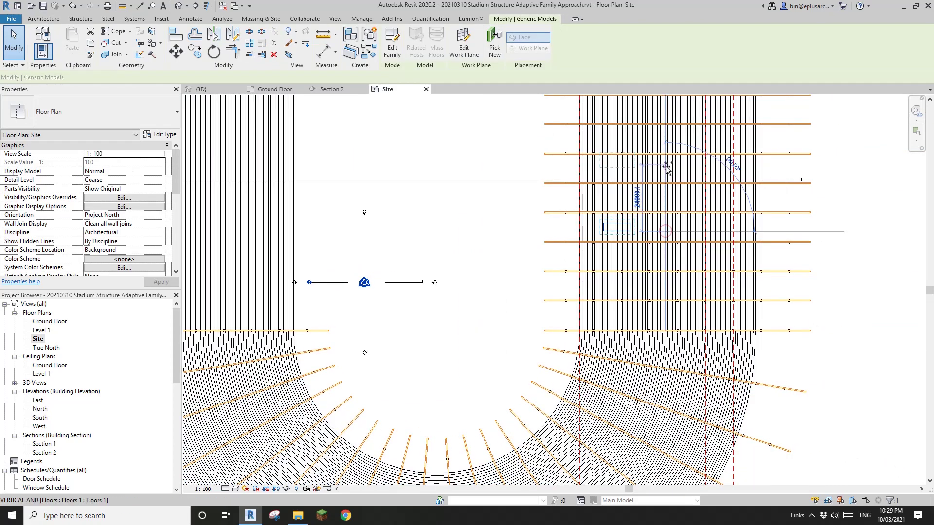
{"action": "key", "text": "c"}
{"action": "key", "text": "o"}
{"action": "left_click", "coordinate": [667, 171]}
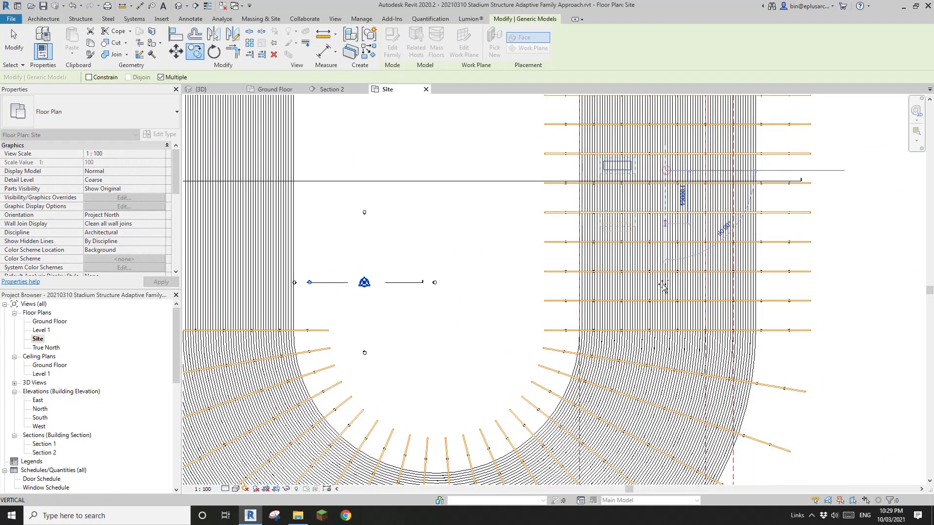
{"action": "left_click", "coordinate": [666, 291]}
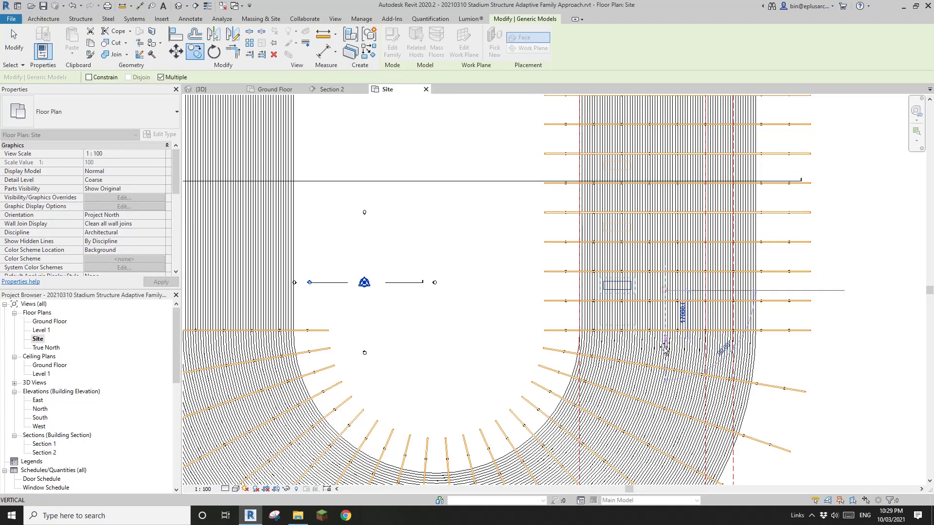
{"action": "scroll", "coordinate": [647, 311], "scroll_direction": "down", "scroll_amount": 2}
{"action": "key", "text": "Escape"}
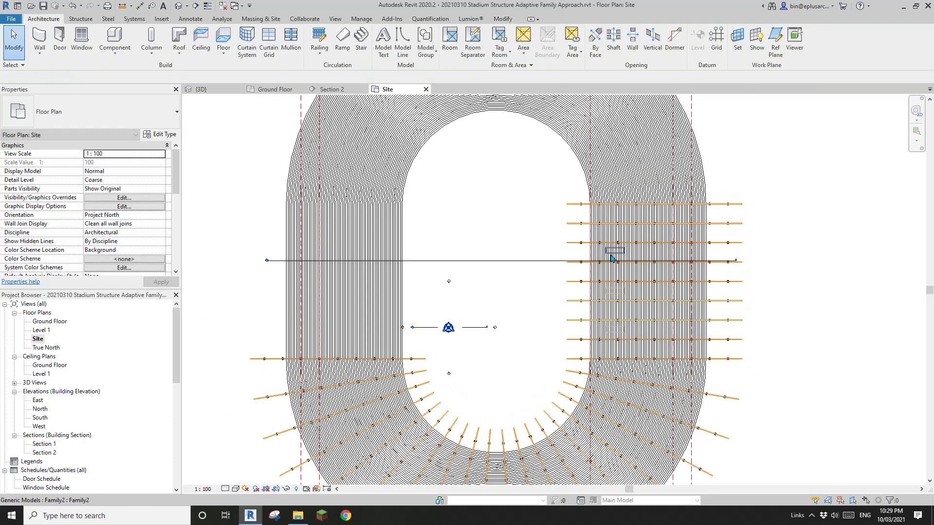
Step: Copy the northernmost void box straight up to the floor line's endpoint where the straight stand meets the curved seating
{"action": "left_click", "coordinate": [629, 242]}
{"action": "scroll", "coordinate": [632, 244], "scroll_direction": "up", "scroll_amount": 2}
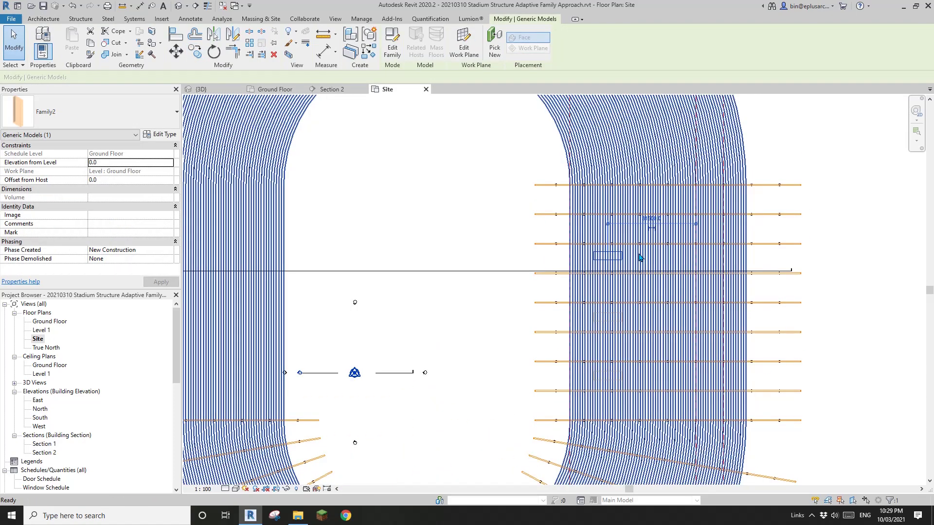
{"action": "key", "text": "c"}
{"action": "key", "text": "o"}
{"action": "scroll", "coordinate": [610, 257], "scroll_direction": "up", "scroll_amount": 3}
{"action": "left_click", "coordinate": [608, 255]}
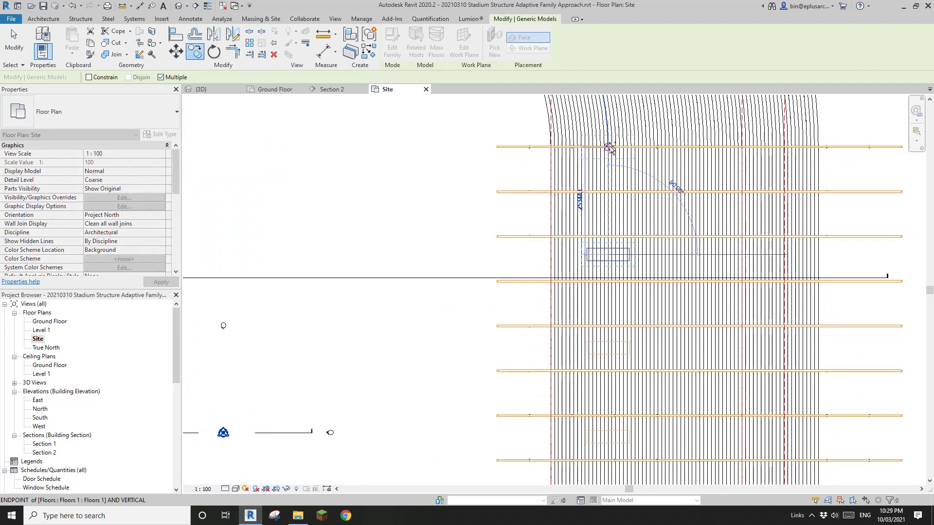
{"action": "left_click", "coordinate": [609, 147]}
{"action": "scroll", "coordinate": [612, 149], "scroll_direction": "down", "scroll_amount": 3}
{"action": "key", "text": "Escape"}
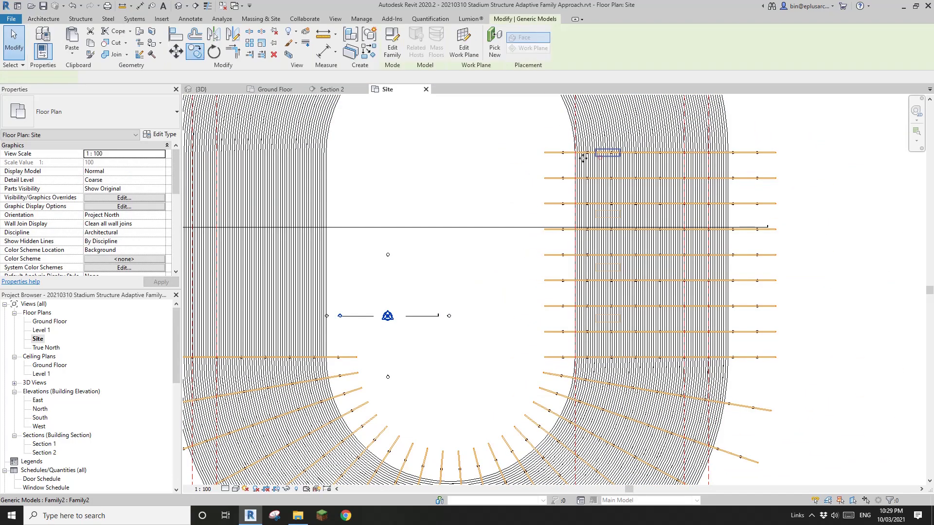
Step: Try a radial array of 3 items about the centre of the curved seating, using Move To 2nd and a 180° sweep
{"action": "middle_click_drag", "start_coordinate": [506, 130], "coordinate": [513, 247]}
{"action": "key", "text": "a"}
{"action": "key", "text": "r"}
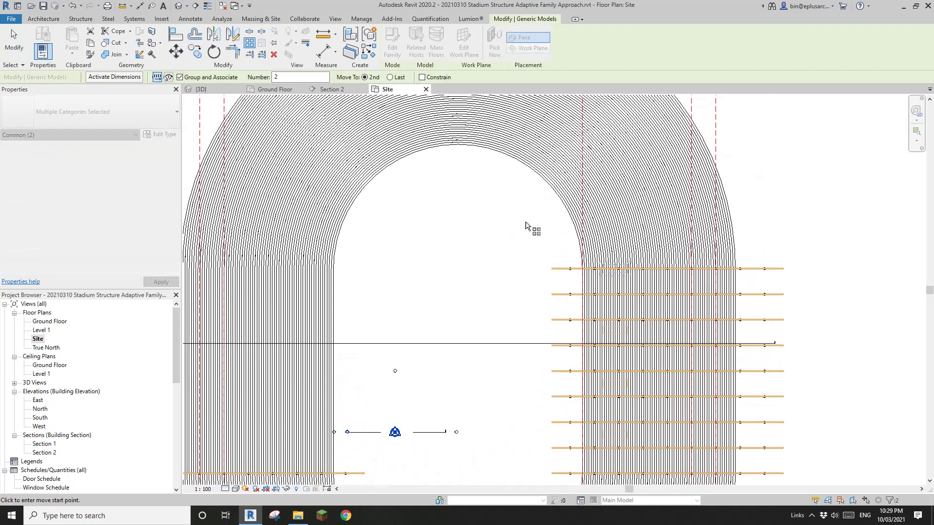
{"action": "left_click", "coordinate": [169, 78]}
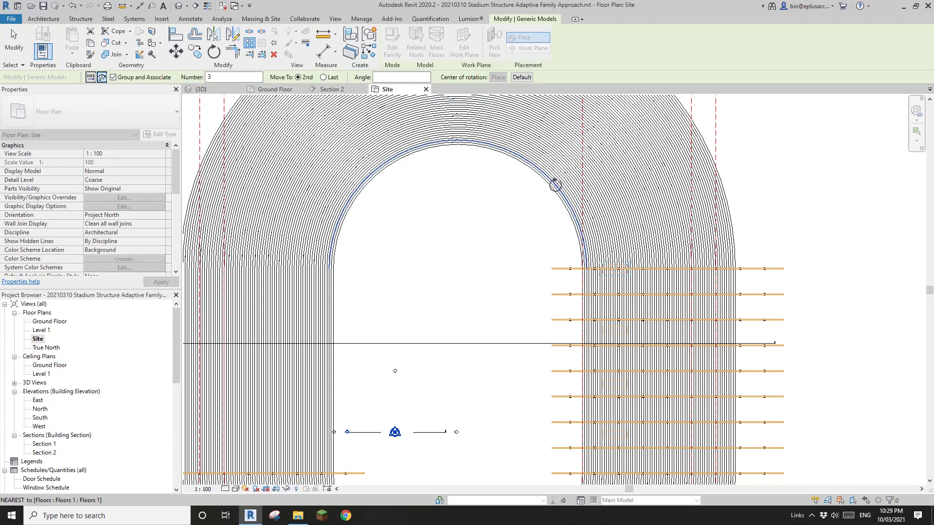
{"action": "key", "text": "s"}
{"action": "key", "text": "c"}
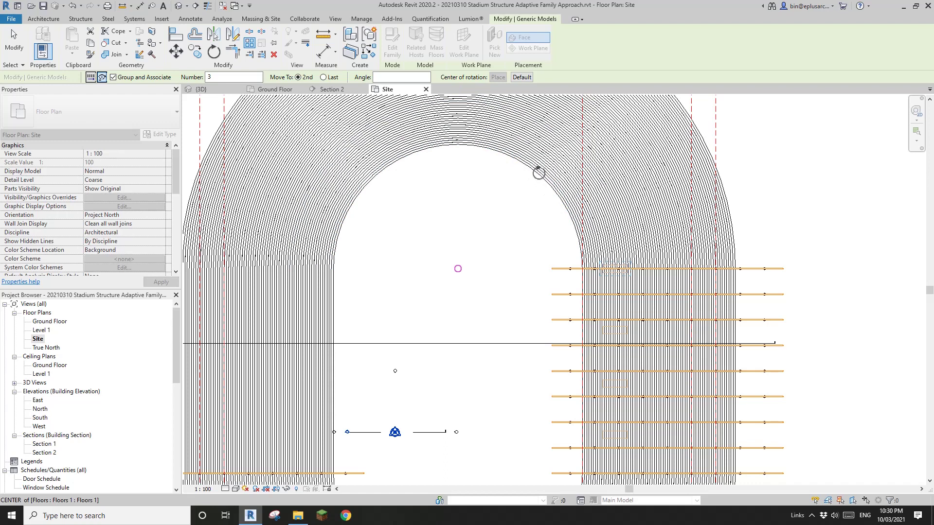
{"action": "left_click", "coordinate": [533, 170]}
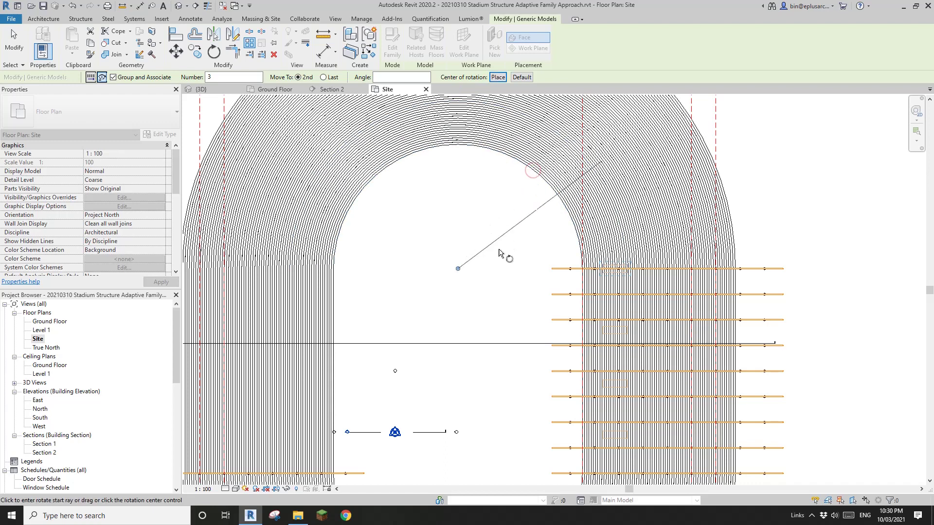
{"action": "left_click", "coordinate": [543, 269]}
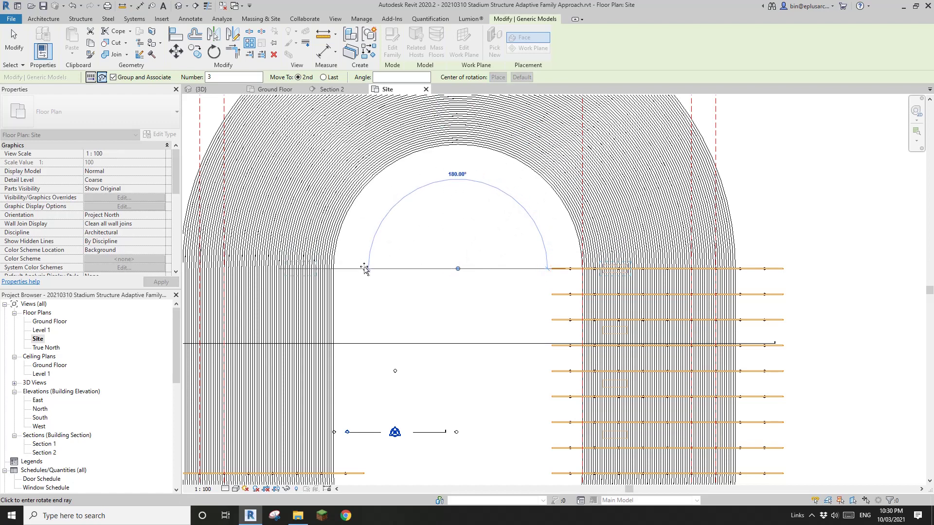
{"action": "left_click", "coordinate": [364, 269]}
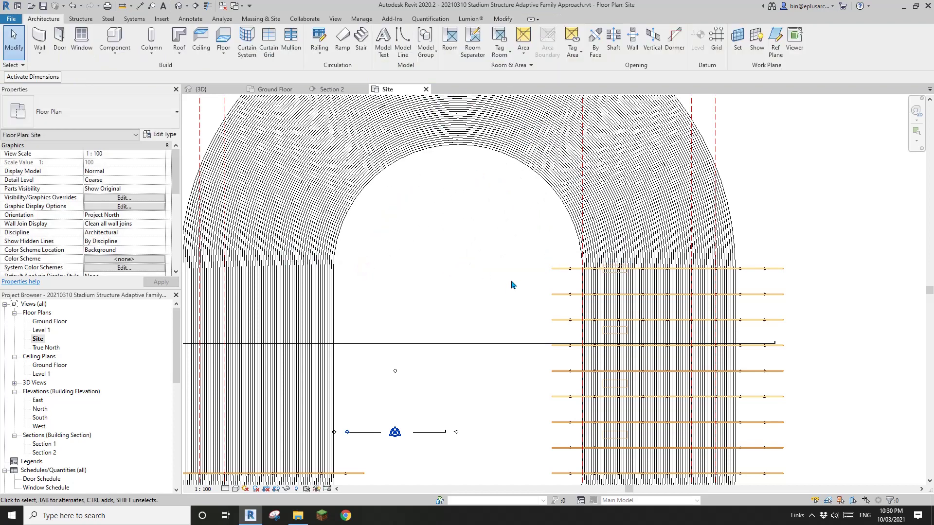
Step: Radially array the void box at the curve's start about the curved seating's centre, using Move To Last, a 180° sweep and 9 items
{"action": "left_click", "coordinate": [608, 267]}
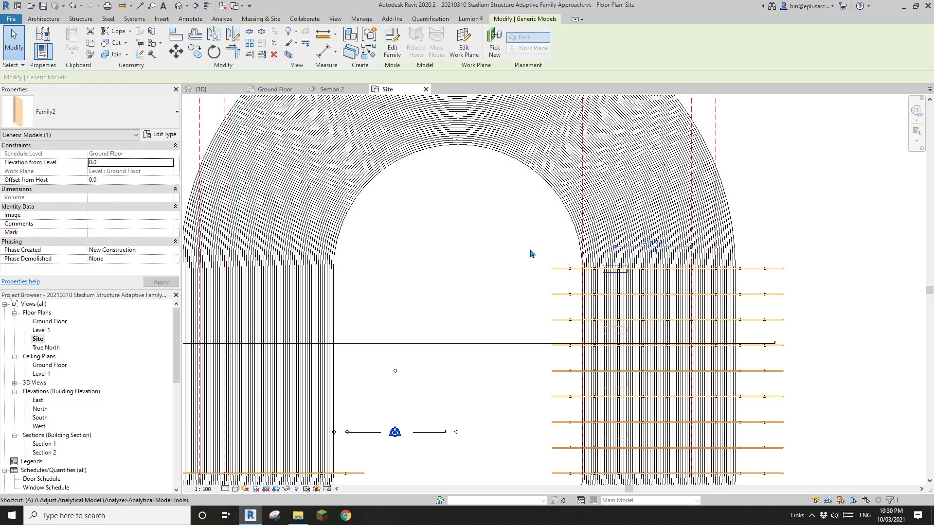
{"action": "key", "text": "r"}
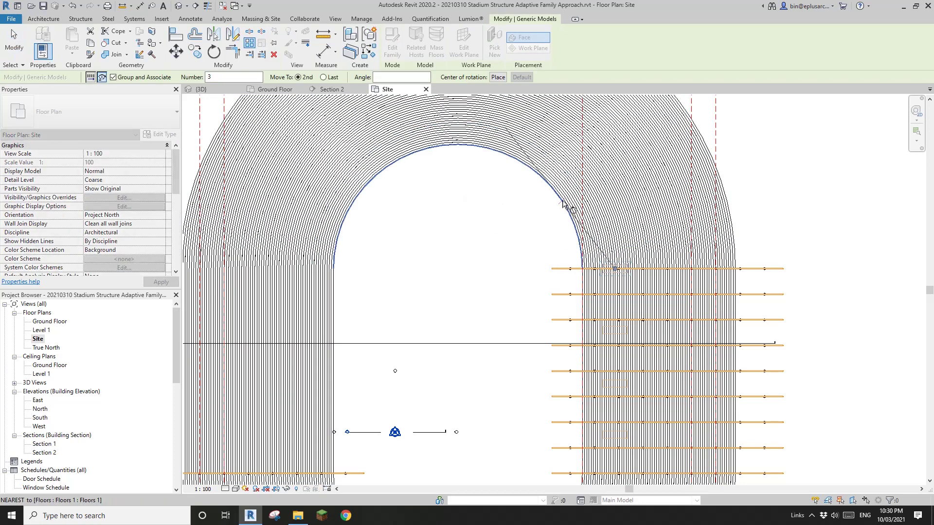
{"action": "left_click", "coordinate": [557, 192]}
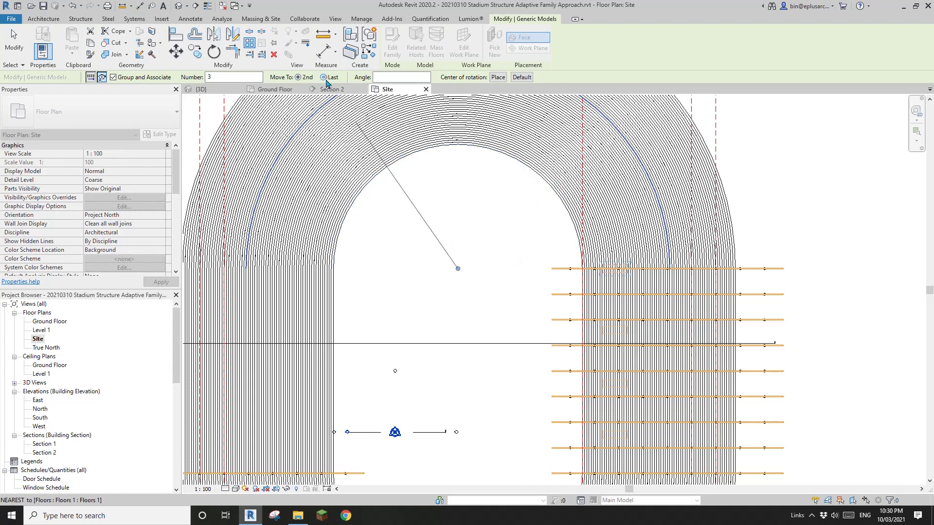
{"action": "left_click", "coordinate": [526, 269]}
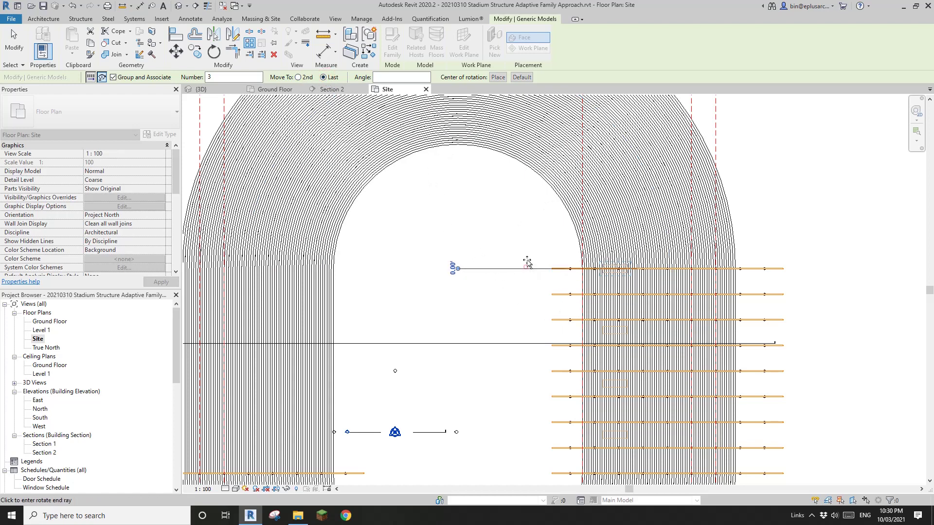
{"action": "left_click", "coordinate": [378, 267]}
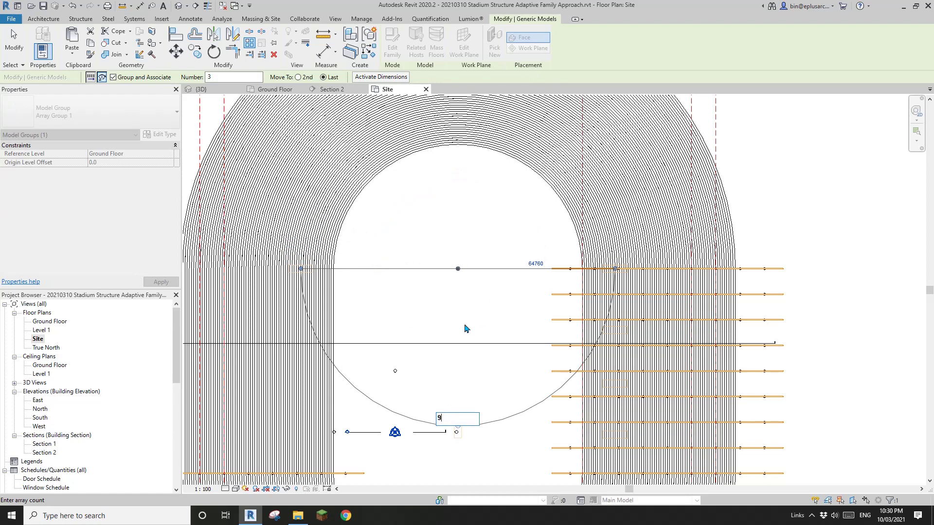
{"action": "type", "text": "9"}
{"action": "key", "text": "Return"}
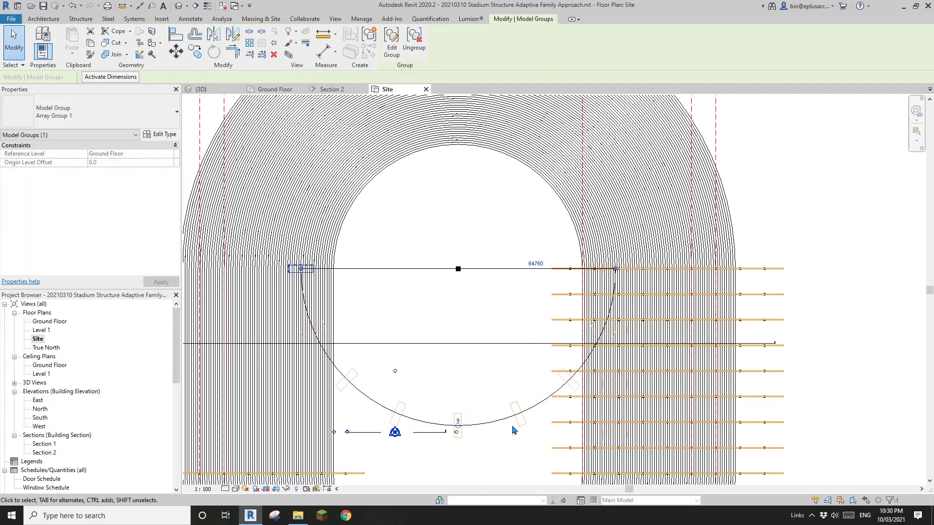
{"action": "middle_click_drag", "start_coordinate": [515, 428], "coordinate": [536, 365]}
{"action": "key", "text": "Escape"}
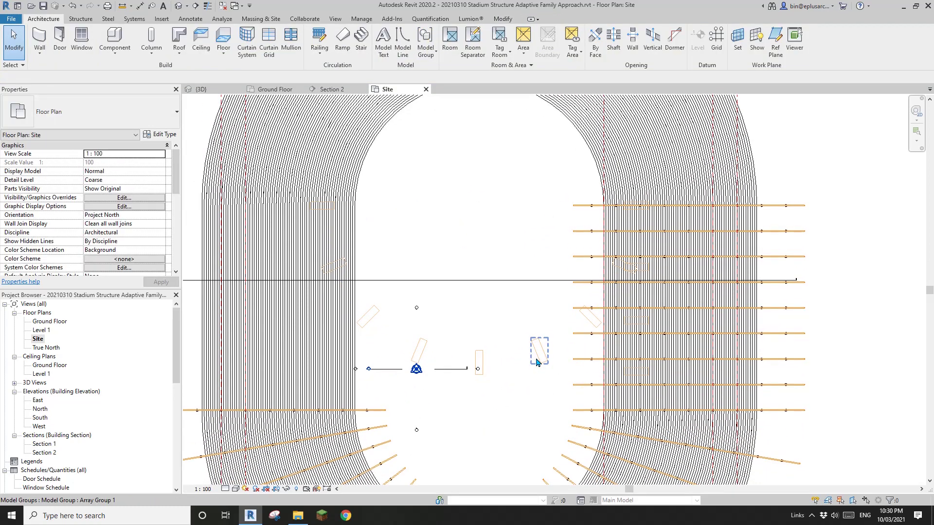
{"action": "left_click", "coordinate": [538, 360]}
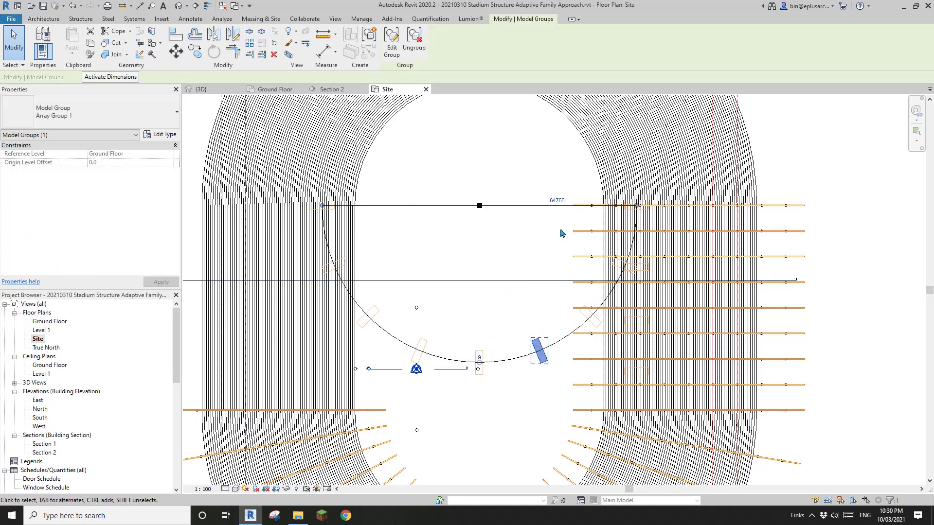
{"action": "left_click", "coordinate": [568, 334]}
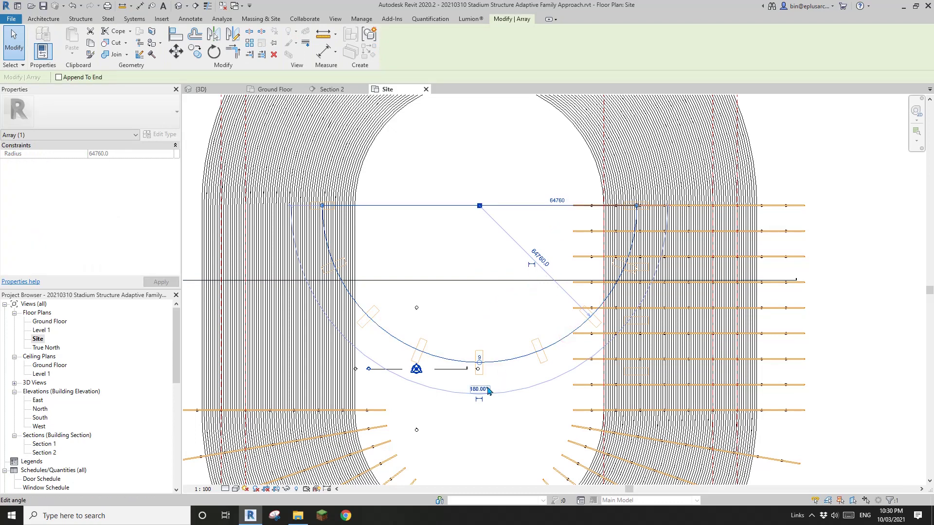
{"action": "left_click_drag", "start_coordinate": [323, 207], "coordinate": [519, 312]}
{"action": "key", "text": "Escape"}
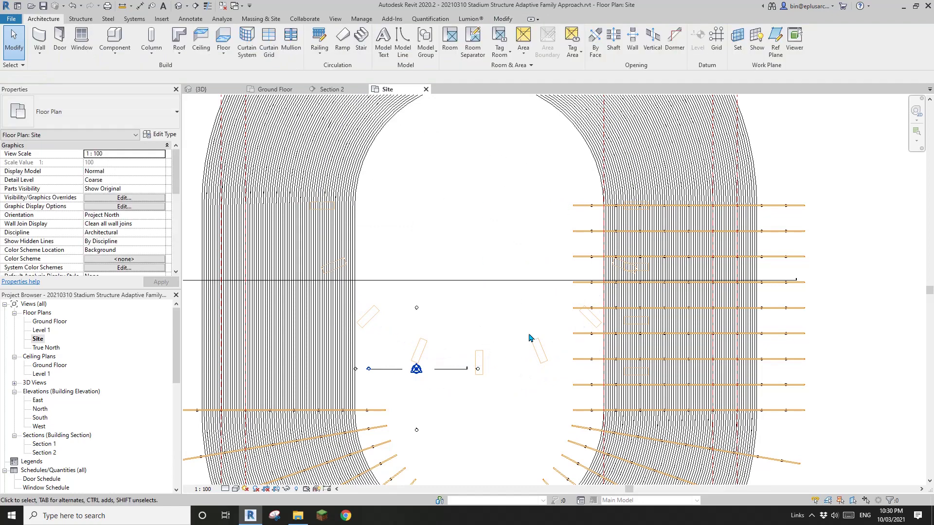
Step: Try to mirror a copy of all nine arrayed void box groups about a drawn horizontal axis through the array's centre
{"action": "left_click", "coordinate": [541, 350]}
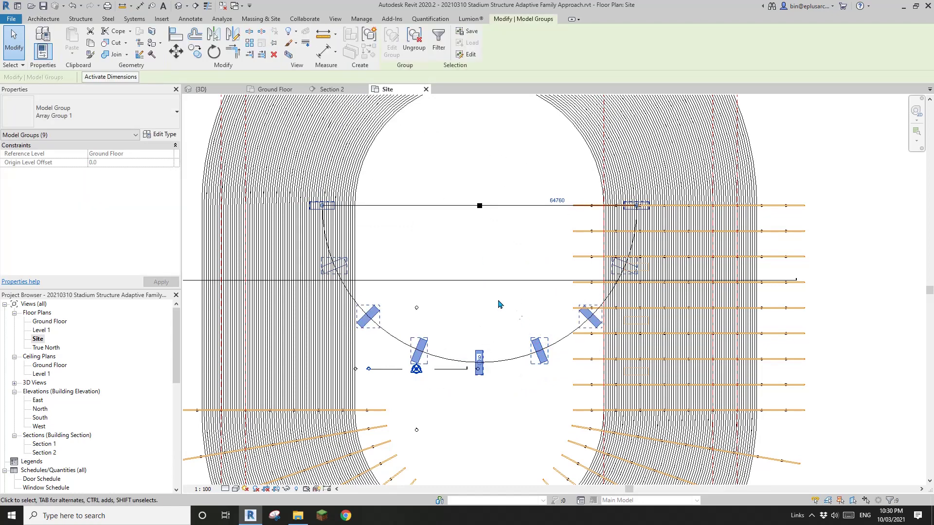
{"action": "middle_click_drag", "start_coordinate": [499, 304], "coordinate": [504, 322]}
{"action": "key", "text": "d"}
{"action": "key", "text": "m"}
{"action": "left_click", "coordinate": [479, 206]}
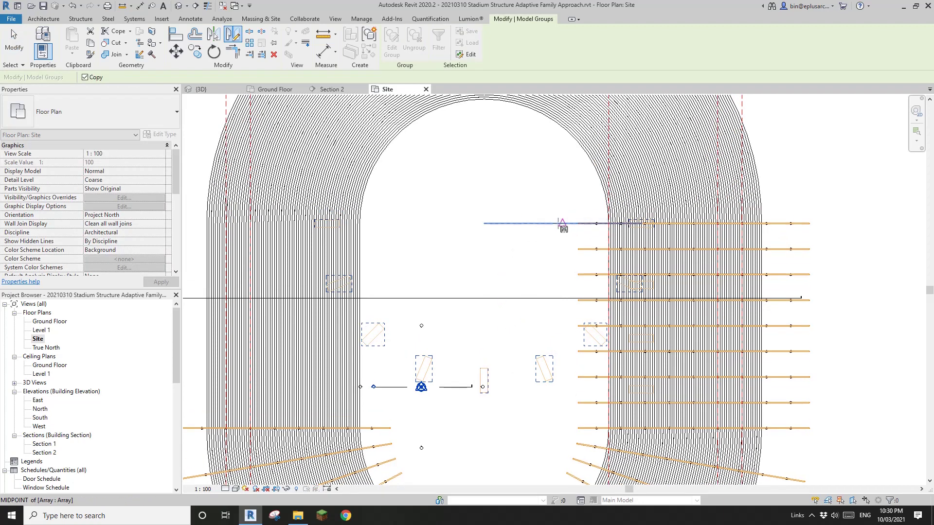
{"action": "left_click", "coordinate": [532, 223]}
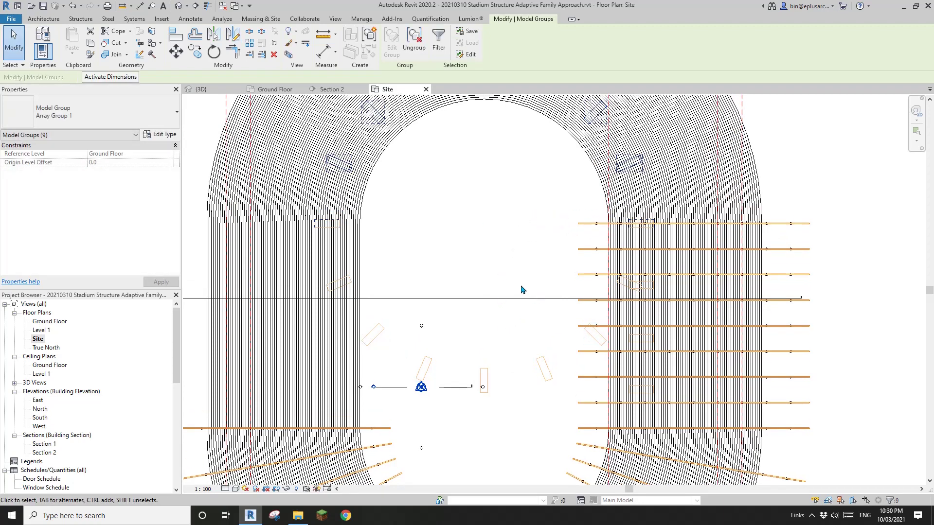
{"action": "scroll", "coordinate": [521, 289], "scroll_direction": "down", "scroll_amount": 2}
{"action": "key", "text": "Escape"}
{"action": "scroll", "coordinate": [528, 287], "scroll_direction": "up", "scroll_amount": 1}
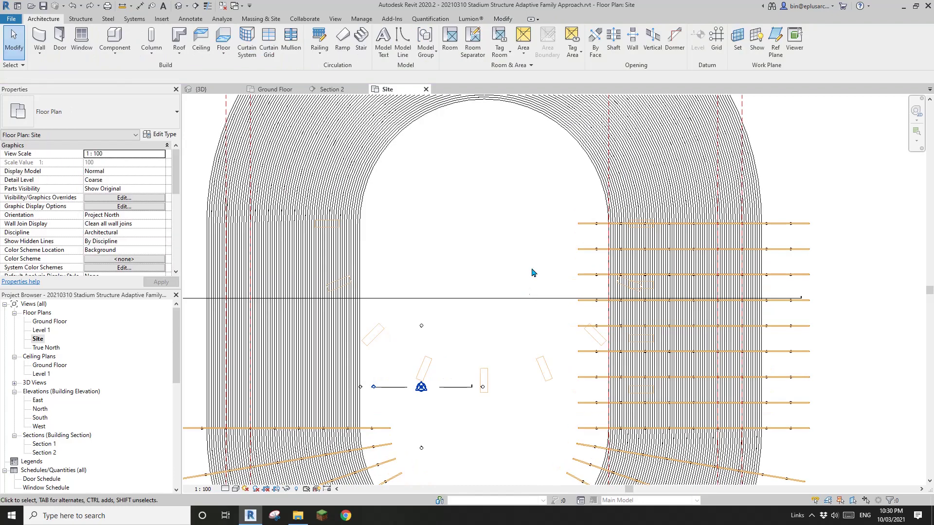
Step: Mirror all nine arrayed void box groups onto the curved seating about the array's horizontal centre line, with Copy turned off
{"action": "left_click", "coordinate": [548, 366]}
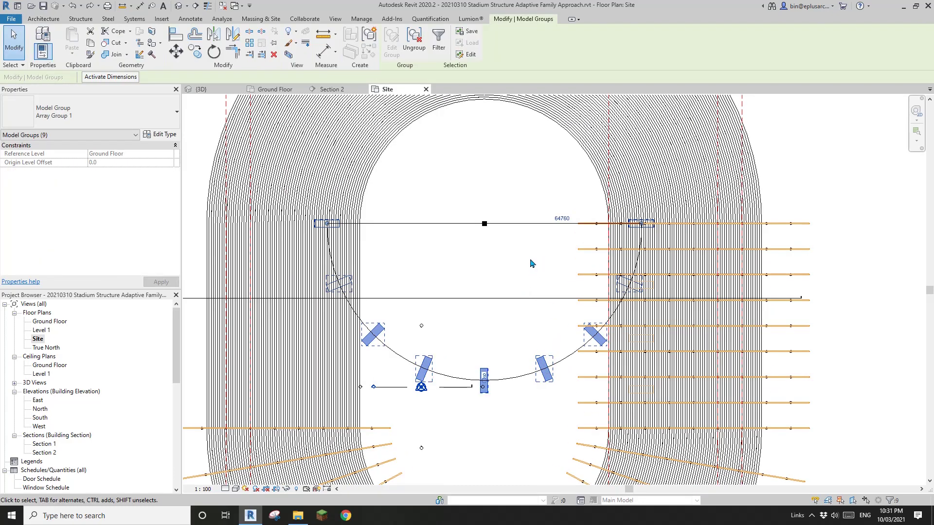
{"action": "key", "text": "m"}
{"action": "key", "text": "m"}
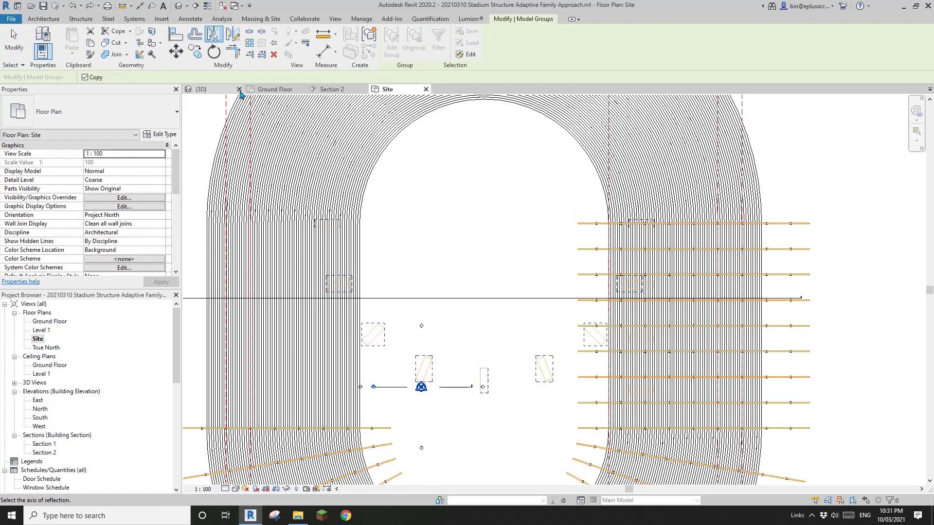
{"action": "left_click", "coordinate": [95, 78]}
{"action": "left_click", "coordinate": [544, 224]}
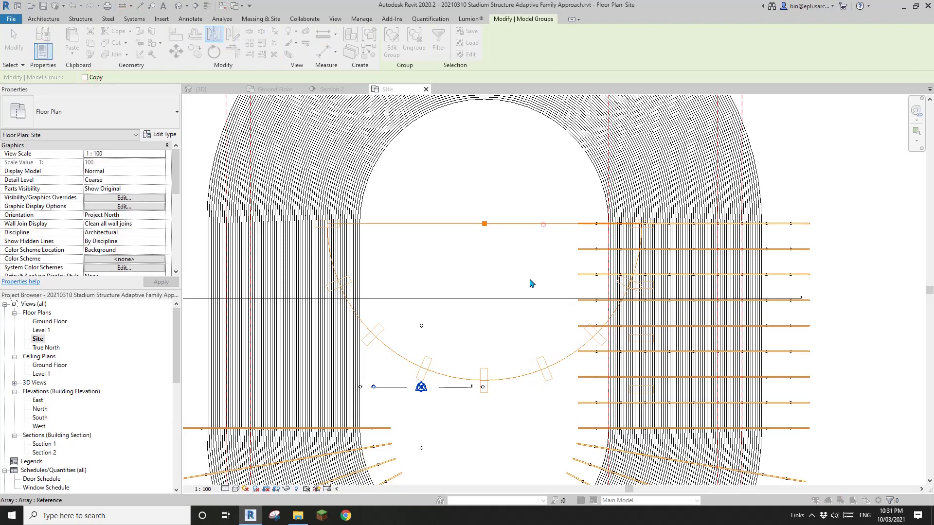
{"action": "left_click", "coordinate": [503, 290]}
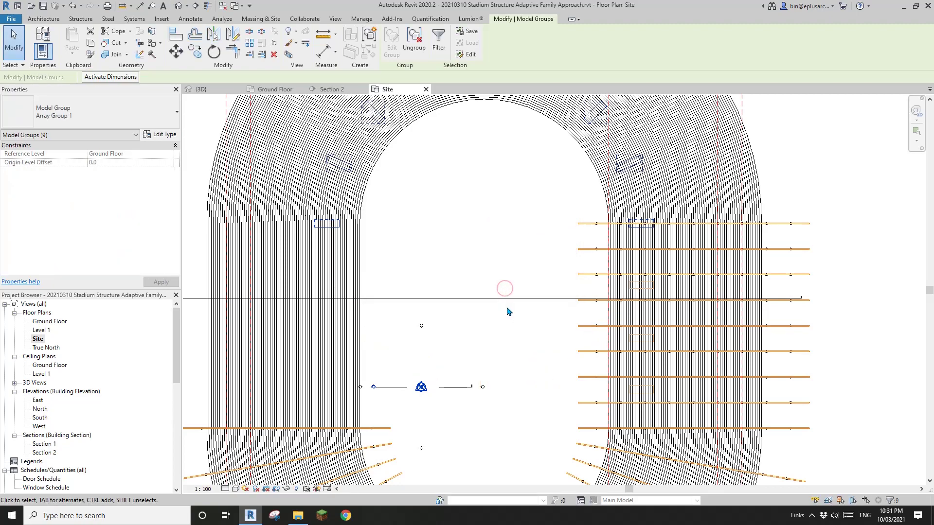
{"action": "scroll", "coordinate": [501, 130], "scroll_direction": "up", "scroll_amount": 1}
{"action": "left_click", "coordinate": [481, 202]}
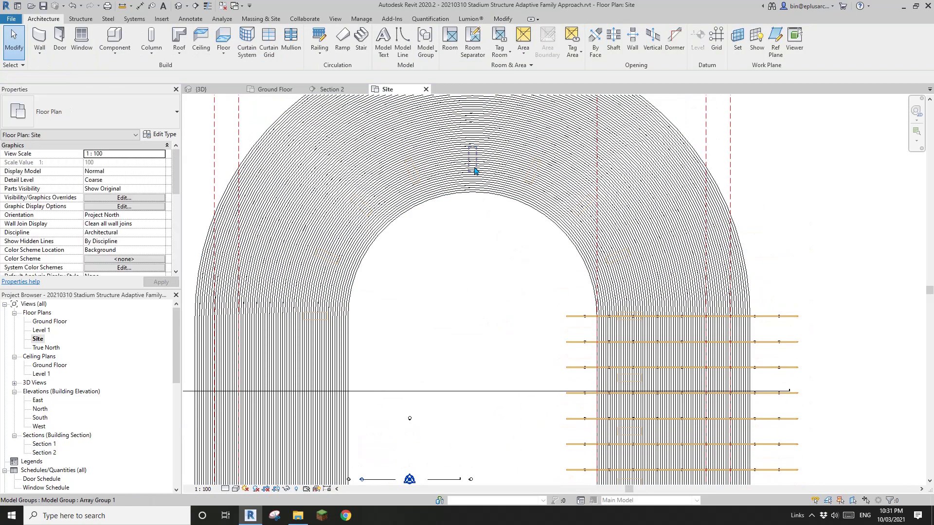
{"action": "left_click", "coordinate": [474, 170]}
{"action": "key", "text": "Escape"}
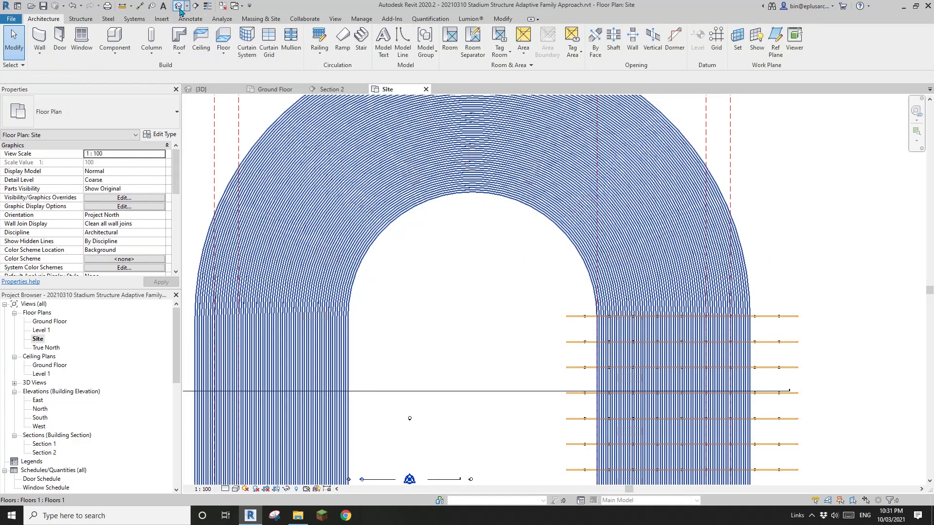
Step: In the default 3D view, select all instances of the arrayed void group and ungroup them into individual void boxes
{"action": "left_click", "coordinate": [179, 7]}
{"action": "middle_click_drag", "start_coordinate": [540, 217], "coordinate": [607, 275], "text": "shift"}
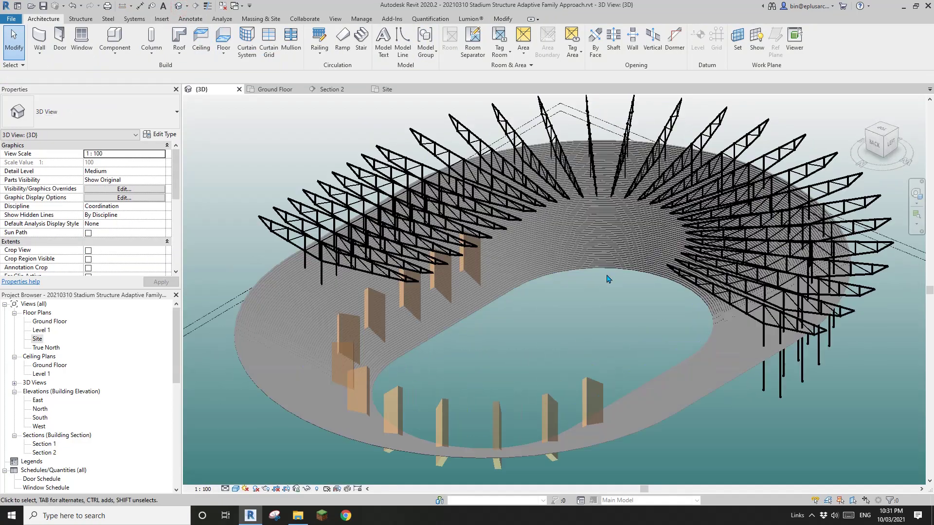
{"action": "left_click", "coordinate": [587, 399]}
{"action": "middle_click_drag", "start_coordinate": [631, 358], "coordinate": [582, 353], "text": "shift"}
{"action": "scroll", "coordinate": [575, 334], "scroll_direction": "up", "scroll_amount": 1}
{"action": "left_click", "coordinate": [551, 333]}
{"action": "scroll", "coordinate": [487, 293], "scroll_direction": "up", "scroll_amount": 2}
{"action": "left_click", "coordinate": [469, 257]}
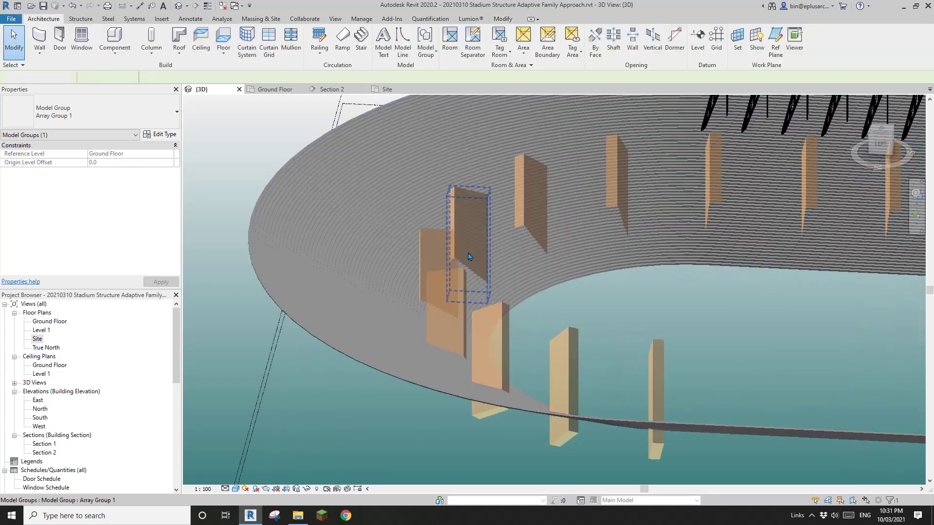
{"action": "scroll", "coordinate": [509, 275], "scroll_direction": "down", "scroll_amount": 1}
{"action": "middle_click_drag", "start_coordinate": [509, 275], "coordinate": [442, 280]}
{"action": "key", "text": "s"}
{"action": "key", "text": "a"}
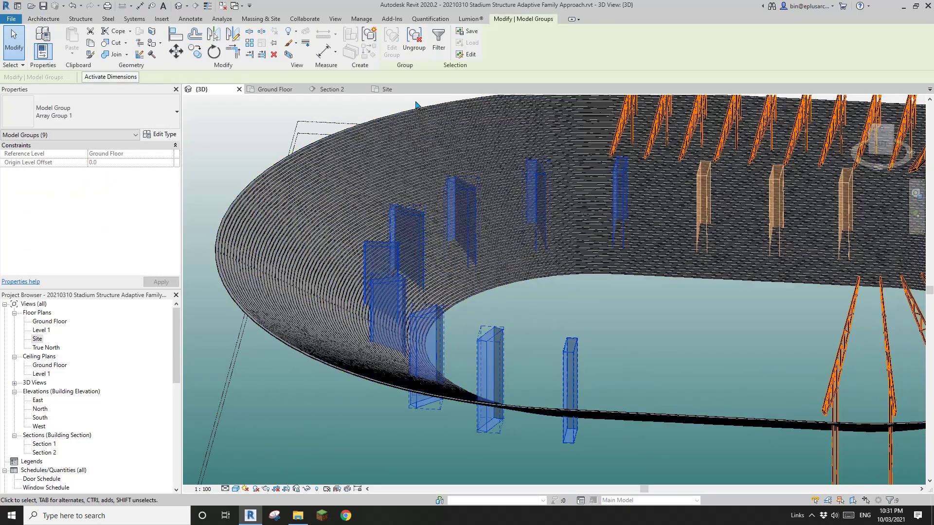
{"action": "left_click", "coordinate": [414, 40]}
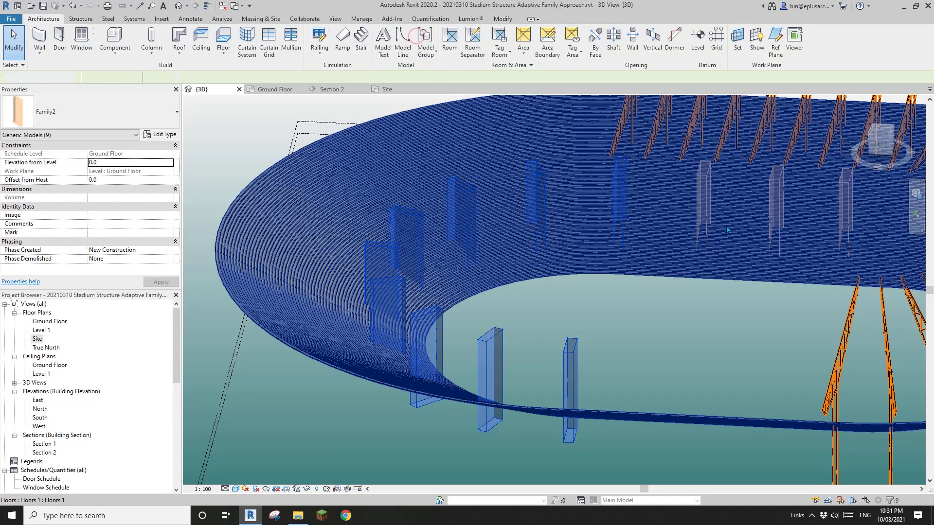
Step: Try to cut the seating floor with a void box using Cut Geometry
{"action": "left_click", "coordinate": [705, 210]}
{"action": "middle_click_drag", "start_coordinate": [705, 214], "coordinate": [659, 209], "text": "shift"}
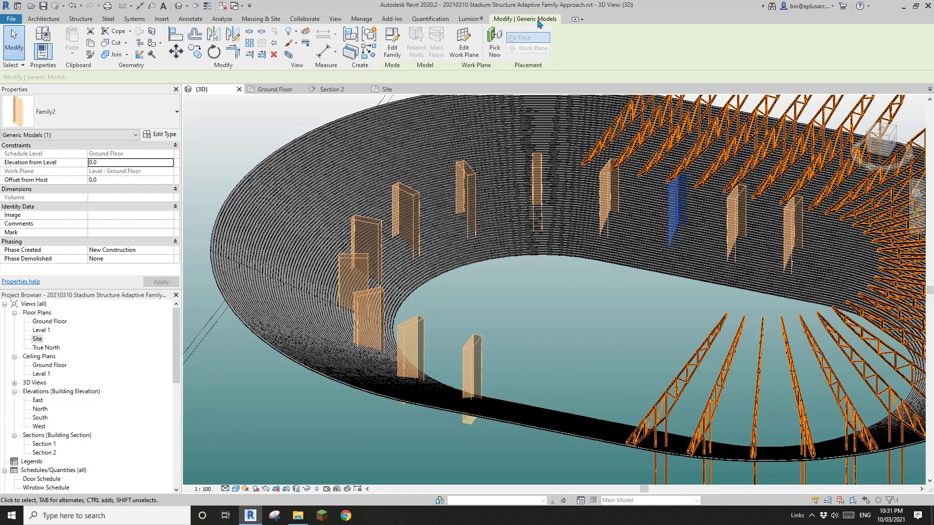
{"action": "left_click", "coordinate": [120, 45]}
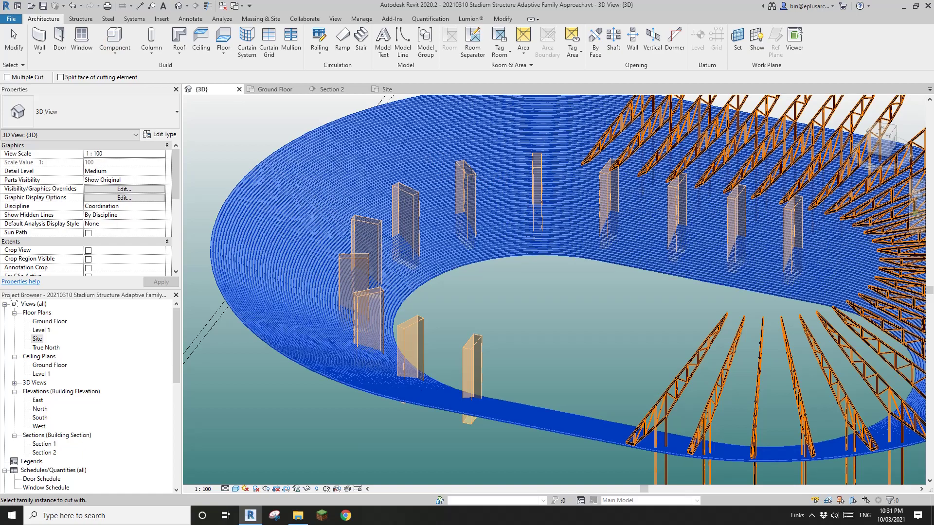
{"action": "scroll", "coordinate": [471, 175], "scroll_direction": "up", "scroll_amount": 1}
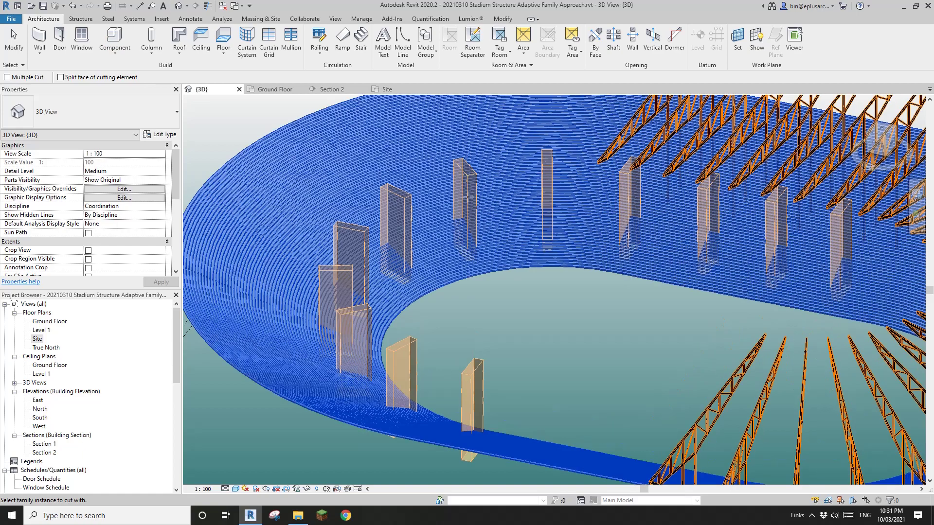
{"action": "key", "text": "Escape"}
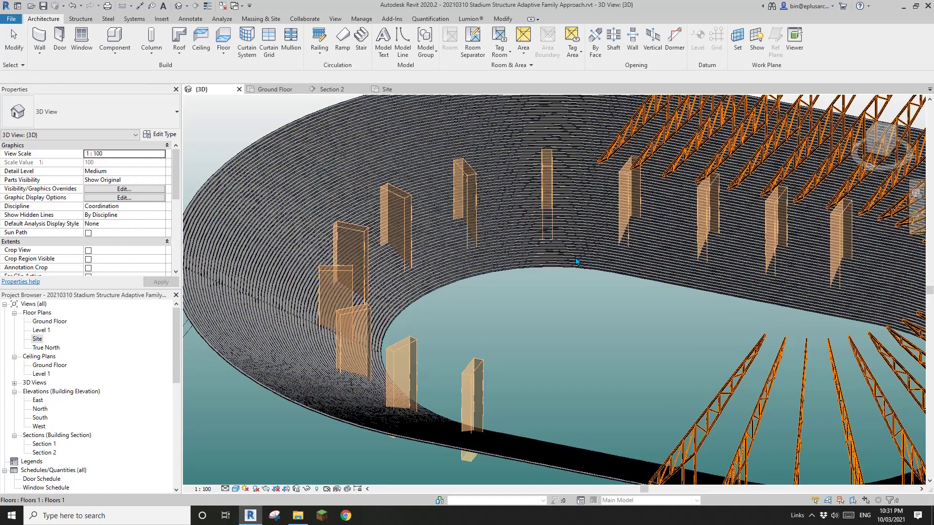
Step: Open the void box family for editing and enable Cut with Voids When Loaded
{"action": "scroll", "coordinate": [519, 232], "scroll_direction": "down", "scroll_amount": 5}
{"action": "left_click", "coordinate": [497, 222]}
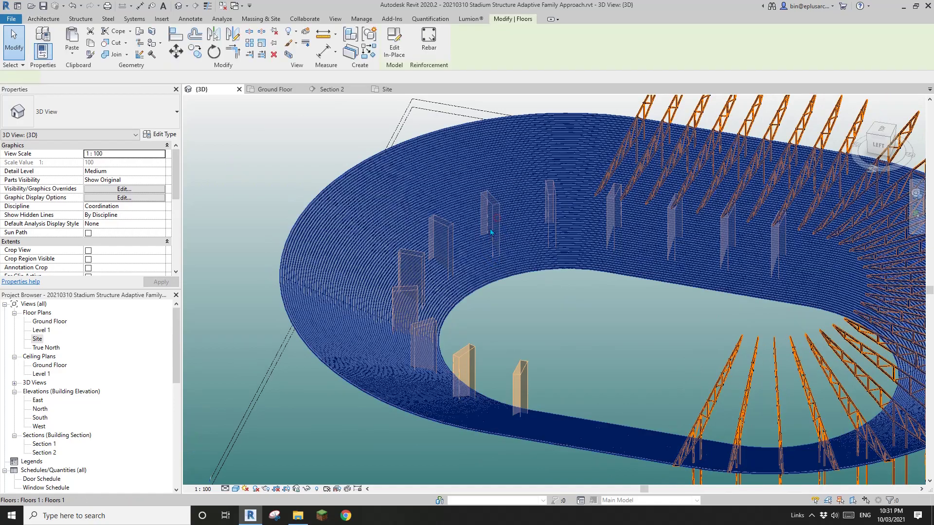
{"action": "middle_click_drag", "start_coordinate": [490, 229], "coordinate": [470, 235]}
{"action": "key", "text": "Escape"}
{"action": "left_click", "coordinate": [472, 210]}
{"action": "scroll", "coordinate": [482, 219], "scroll_direction": "up", "scroll_amount": 3}
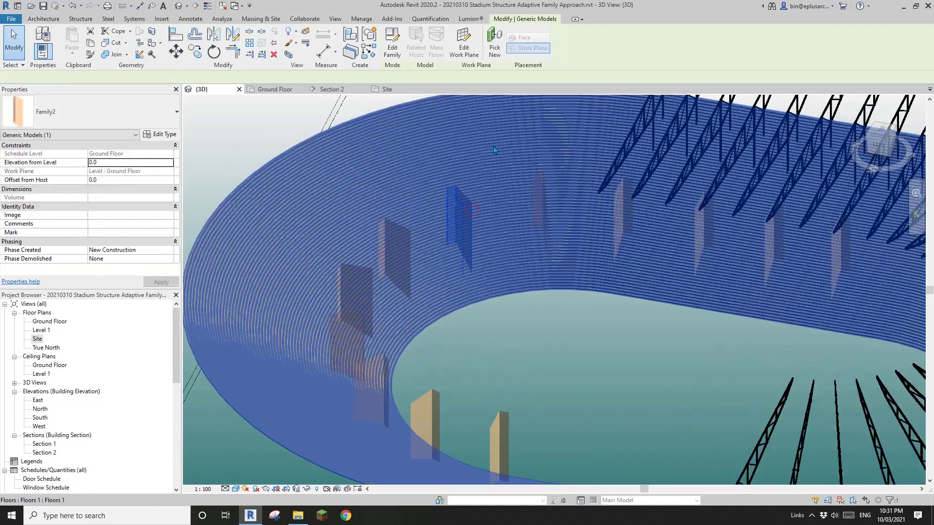
{"action": "left_click", "coordinate": [393, 47]}
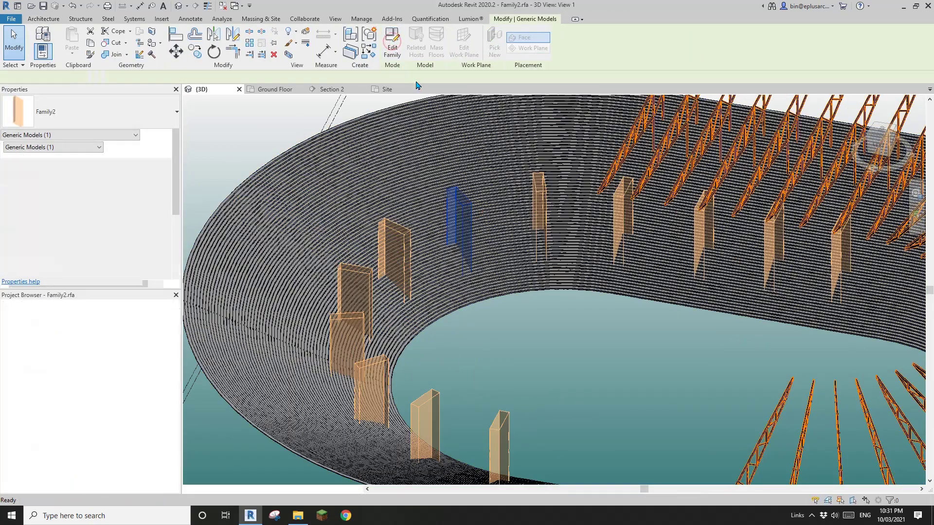
{"action": "scroll", "coordinate": [113, 236], "scroll_direction": "down", "scroll_amount": 1}
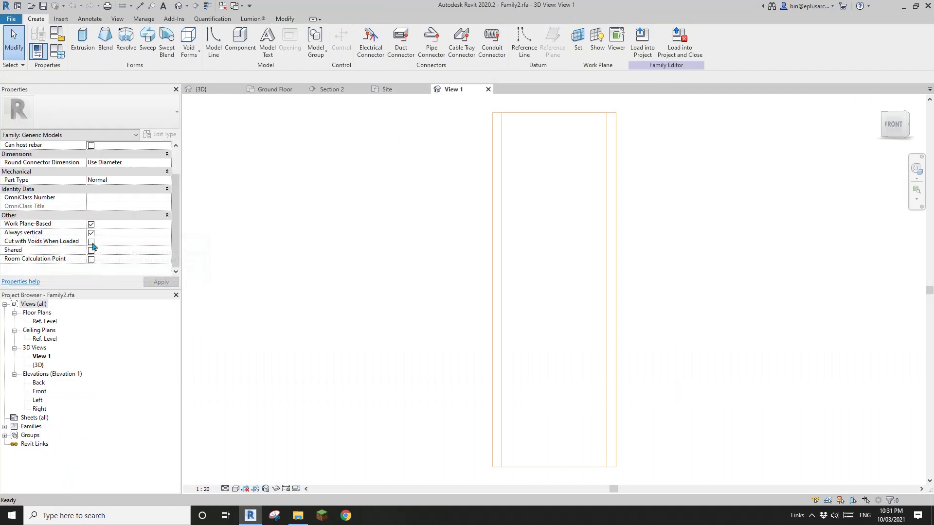
{"action": "left_click", "coordinate": [92, 242]}
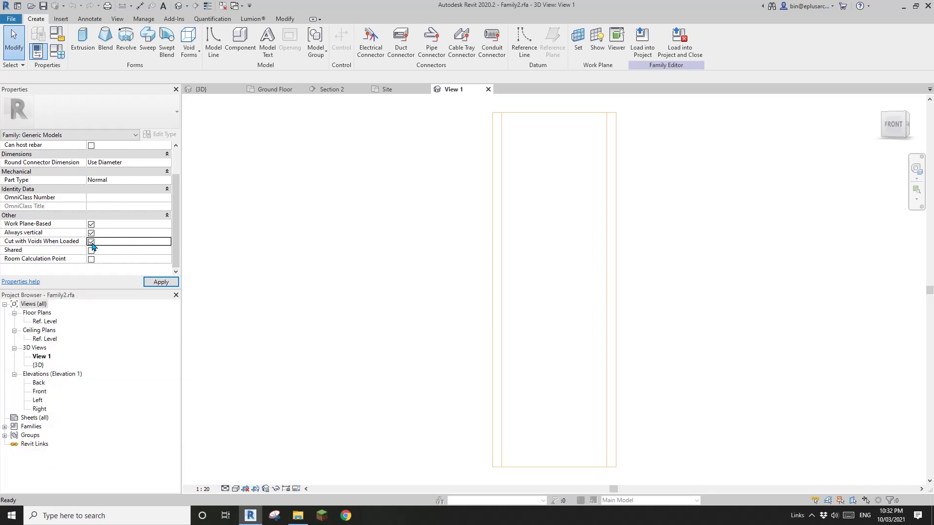
Step: Load the edited void box family into the stadium project and close it, overwriting the existing version
{"action": "left_click", "coordinate": [680, 47]}
{"action": "left_click", "coordinate": [486, 258]}
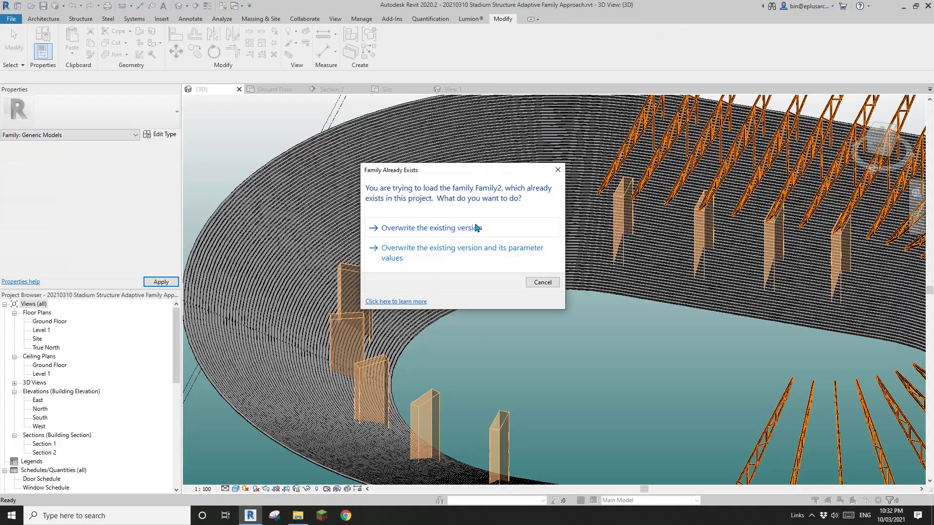
{"action": "left_click", "coordinate": [476, 226]}
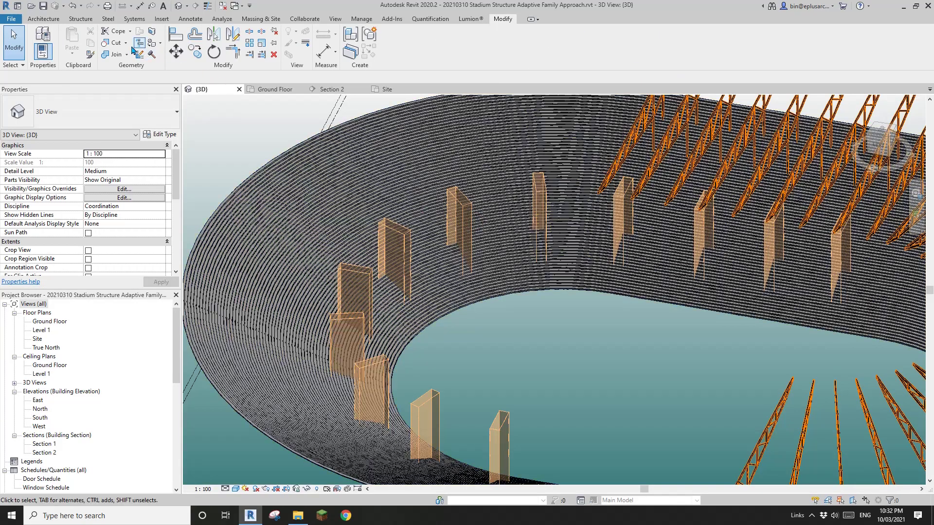
Step: Cut the seating floor with two neighbouring void boxes on the curved end using Cut Geometry
{"action": "left_click", "coordinate": [116, 42]}
{"action": "left_click", "coordinate": [413, 181]}
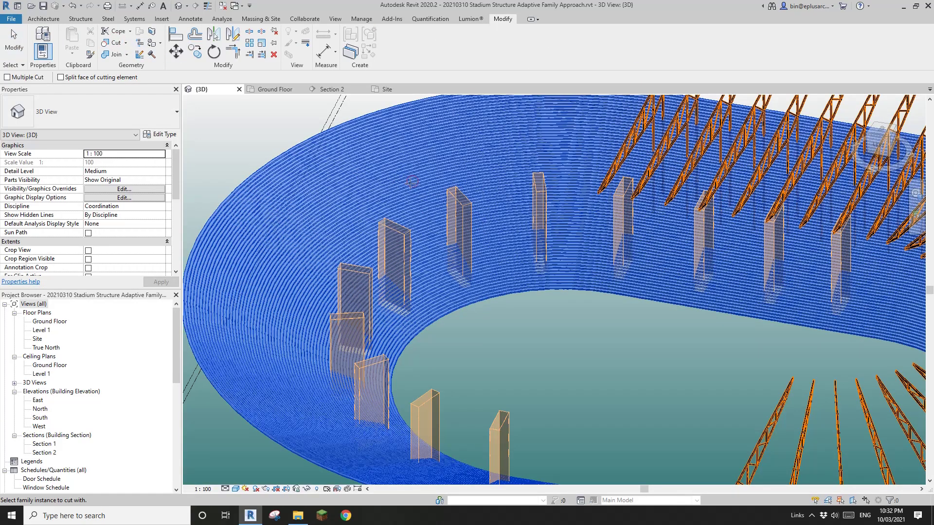
{"action": "left_click", "coordinate": [521, 325]}
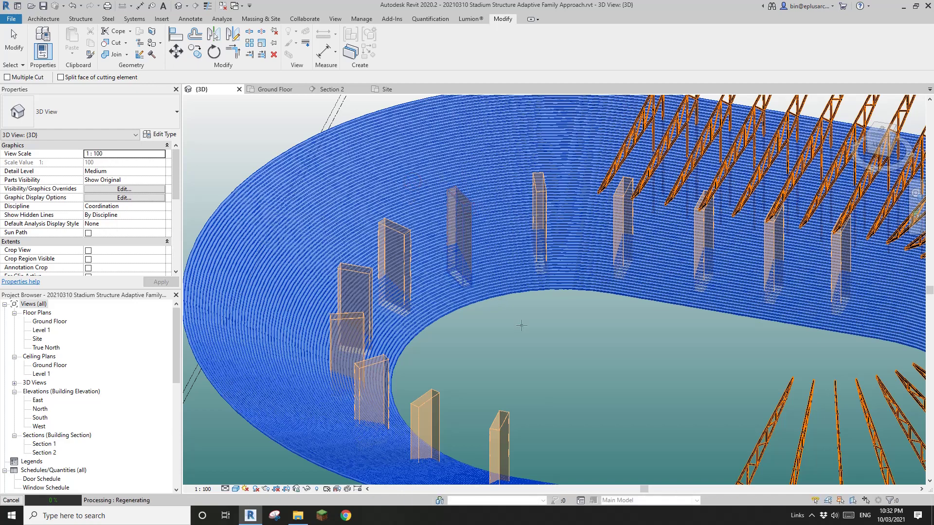
{"action": "scroll", "coordinate": [518, 318], "scroll_direction": "down", "scroll_amount": 2}
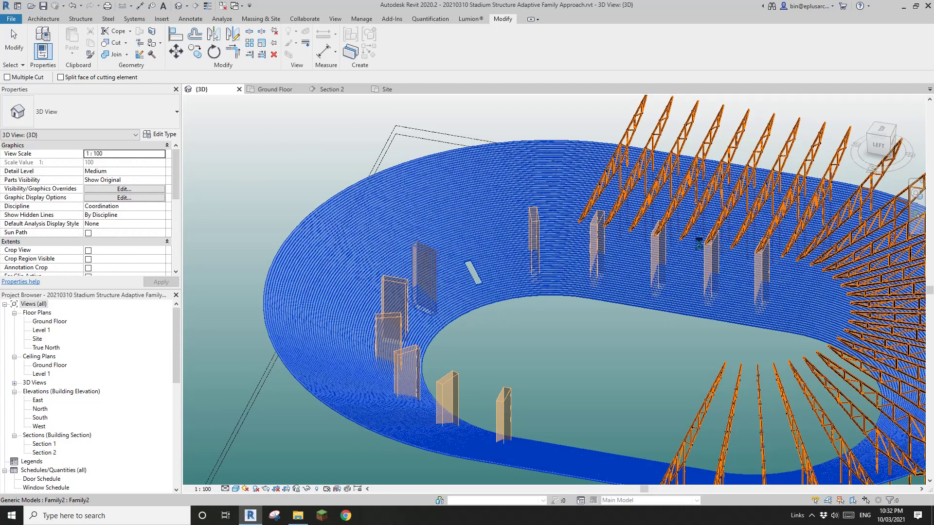
{"action": "middle_click_drag", "start_coordinate": [612, 332], "coordinate": [507, 268]}
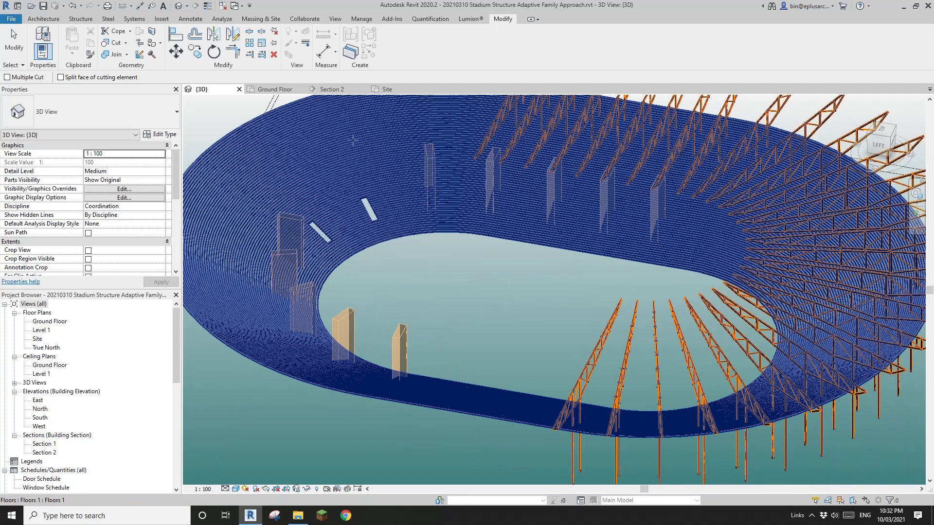
{"action": "scroll", "coordinate": [479, 255], "scroll_direction": "down", "scroll_amount": 1}
{"action": "key", "text": "Escape"}
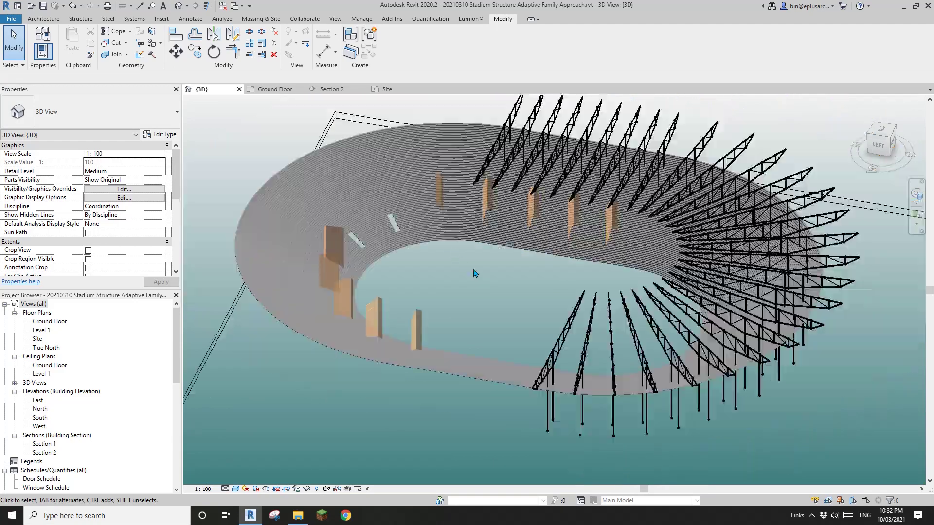
{"action": "middle_click_drag", "start_coordinate": [476, 274], "coordinate": [468, 297], "text": "shift"}
{"action": "left_click", "coordinate": [434, 201]}
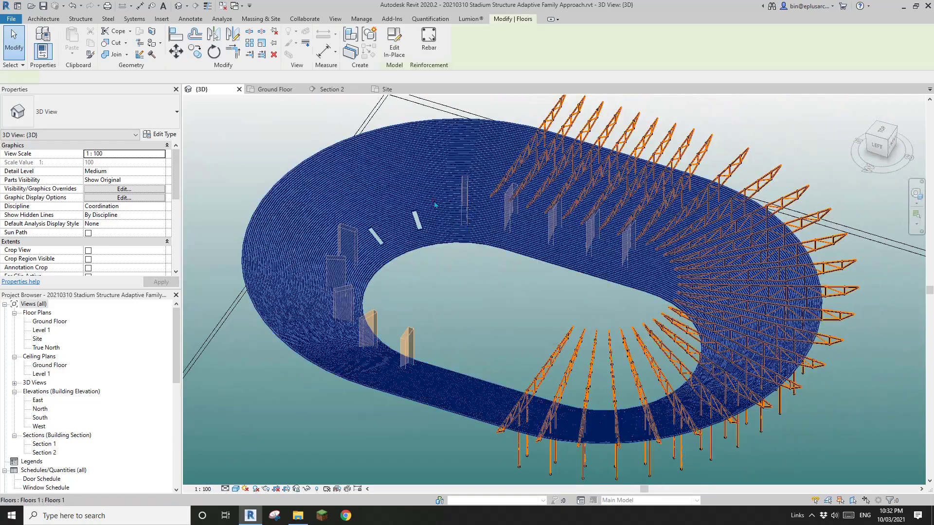
Step: Copy the stadium seating floor to the clipboard
{"action": "middle_click_drag", "start_coordinate": [457, 205], "coordinate": [482, 186]}
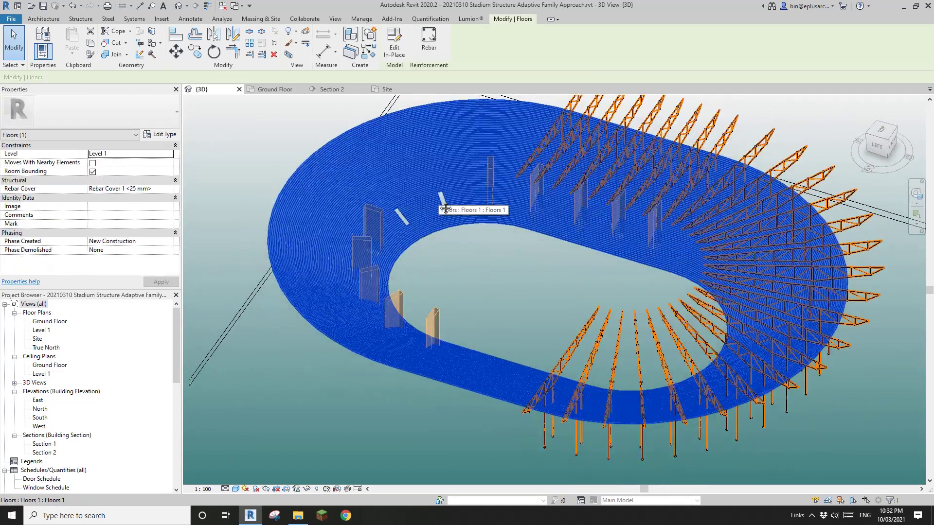
{"action": "middle_click_drag", "start_coordinate": [476, 192], "coordinate": [480, 204]}
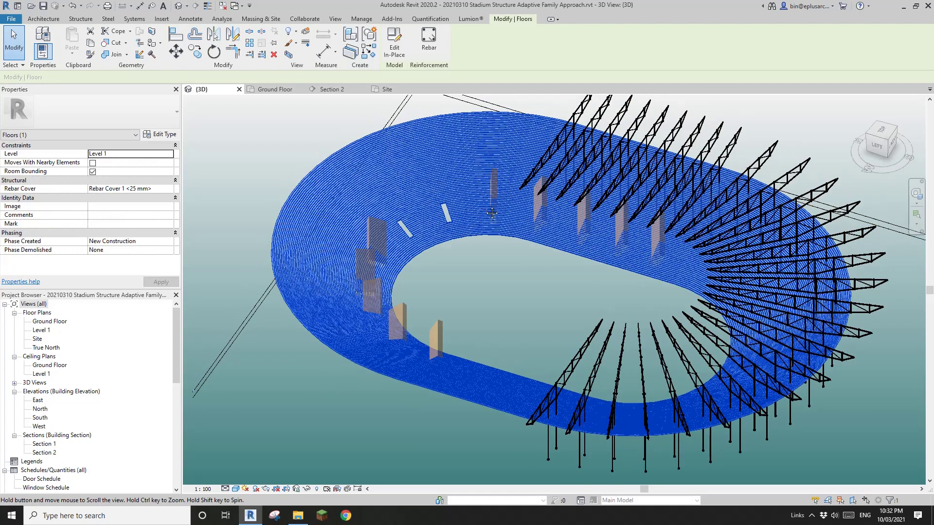
{"action": "key", "text": "Escape"}
{"action": "left_click", "coordinate": [458, 186]}
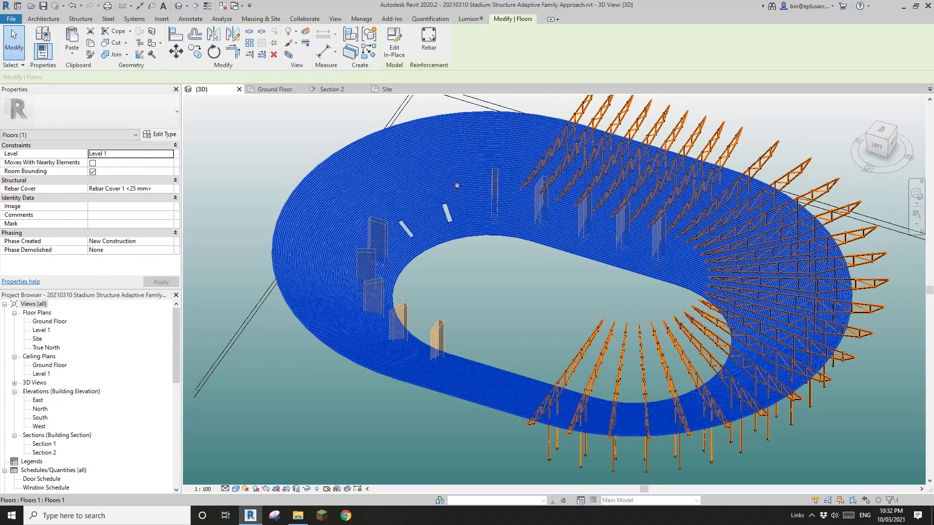
{"action": "scroll", "coordinate": [540, 264], "scroll_direction": "up", "scroll_amount": 2}
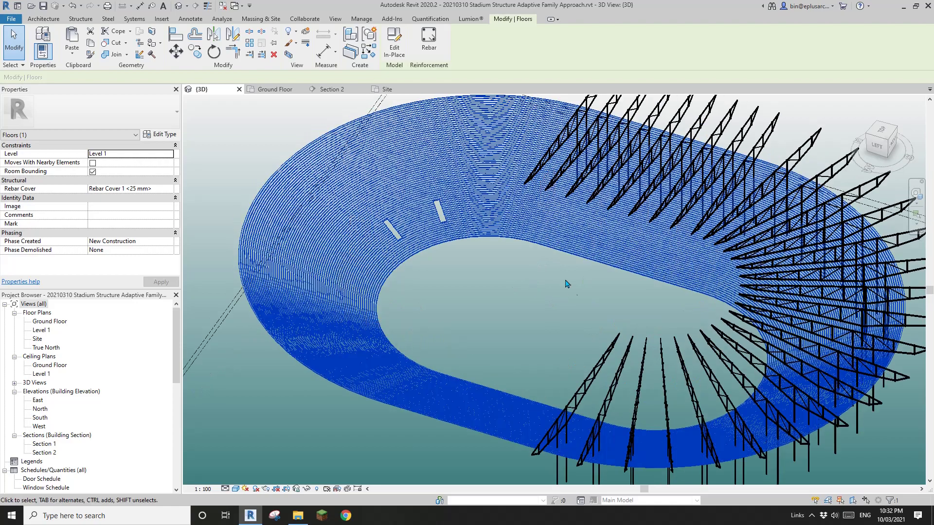
{"action": "middle_click_drag", "start_coordinate": [526, 270], "coordinate": [528, 280]}
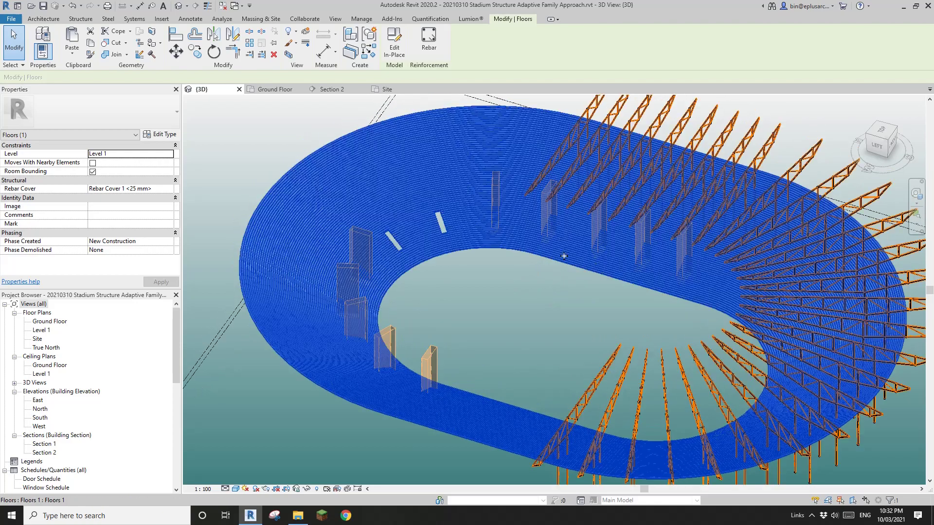
Step: Edit the seating floor's sweep in place, deleting all path segments except the straight one under the parallel trusses, and finish the model
{"action": "left_click", "coordinate": [395, 50]}
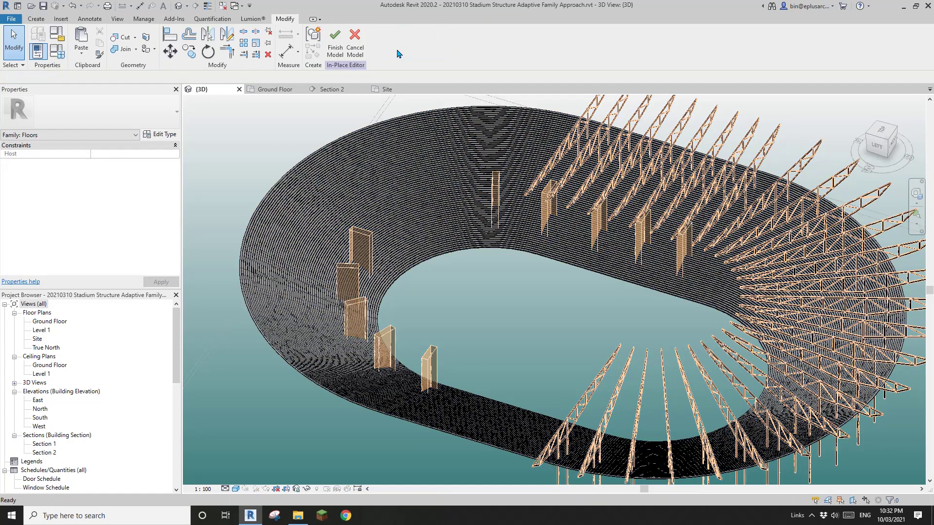
{"action": "left_click", "coordinate": [336, 44]}
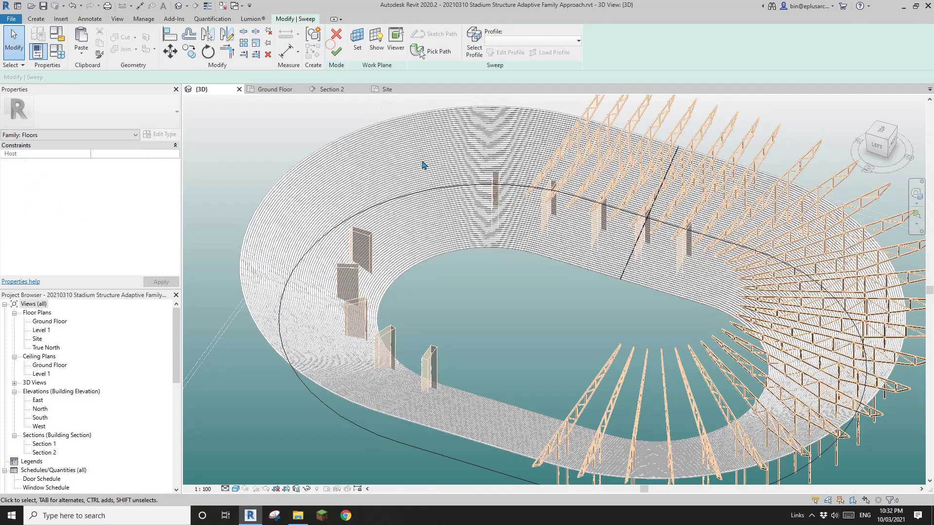
{"action": "left_click", "coordinate": [464, 186]}
{"action": "scroll", "coordinate": [464, 186], "scroll_direction": "down", "scroll_amount": 2}
{"action": "middle_click_drag", "start_coordinate": [464, 186], "coordinate": [506, 259], "text": "shift"}
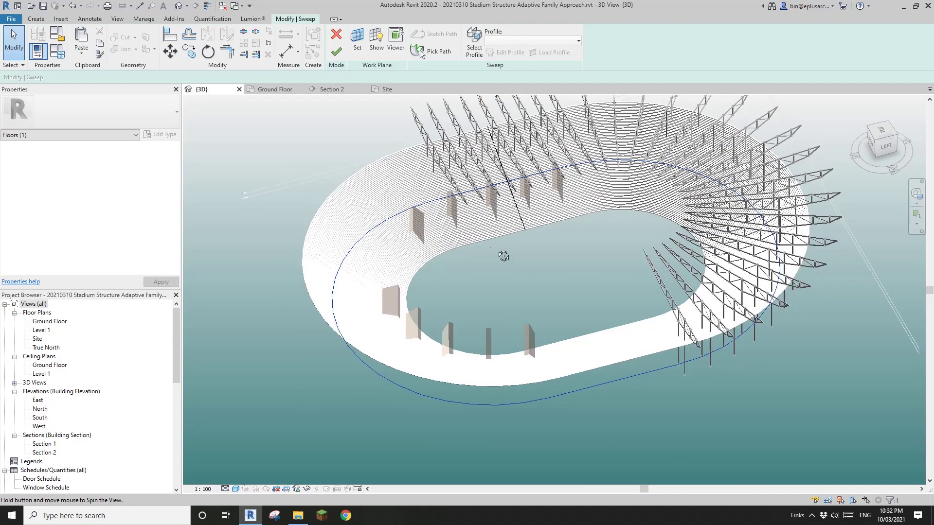
{"action": "left_click", "coordinate": [435, 51]}
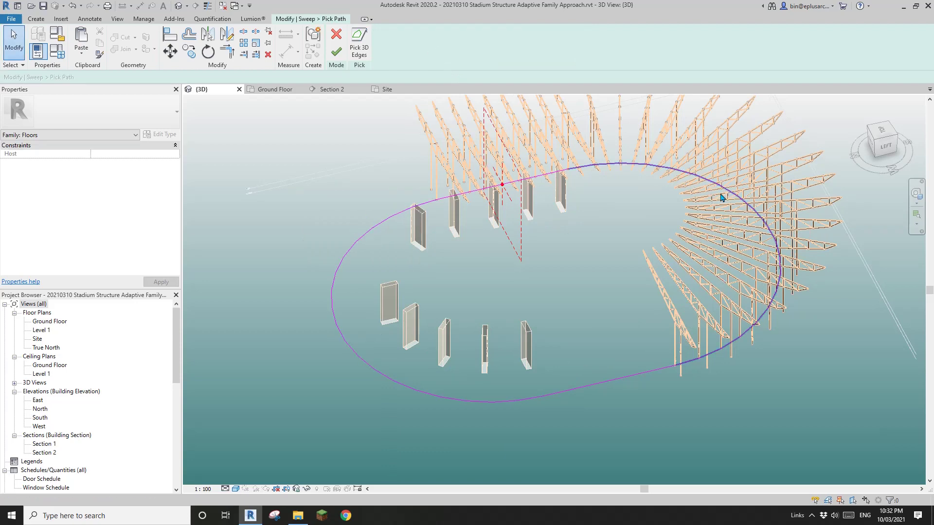
{"action": "left_click_drag", "start_coordinate": [790, 169], "coordinate": [644, 397]}
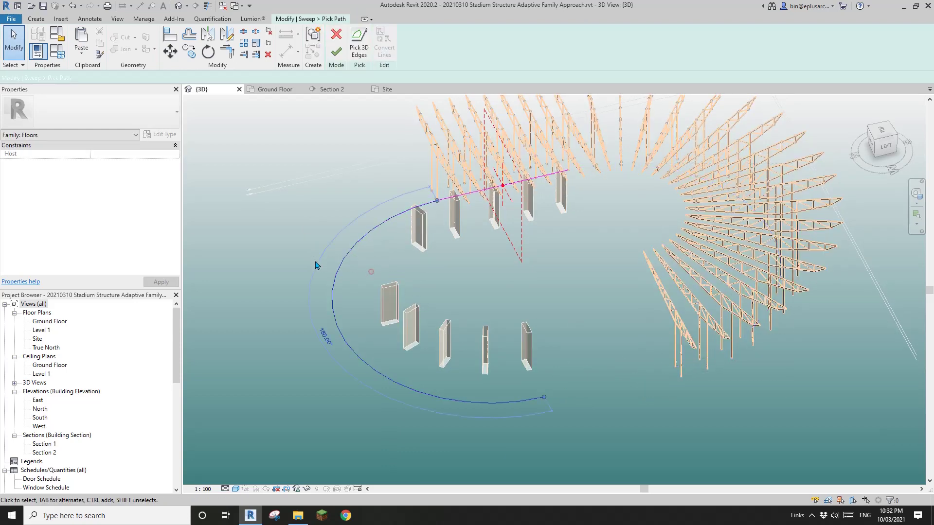
{"action": "left_click", "coordinate": [336, 52]}
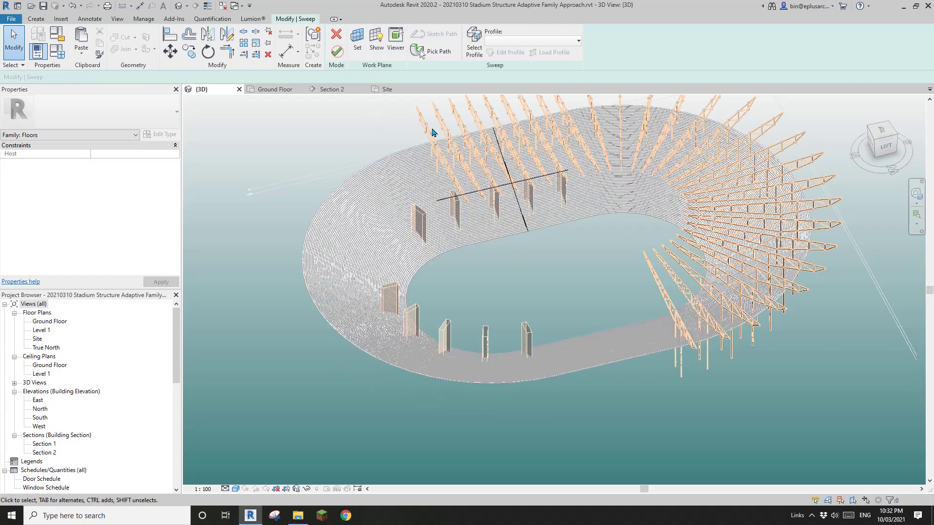
{"action": "left_click", "coordinate": [343, 57]}
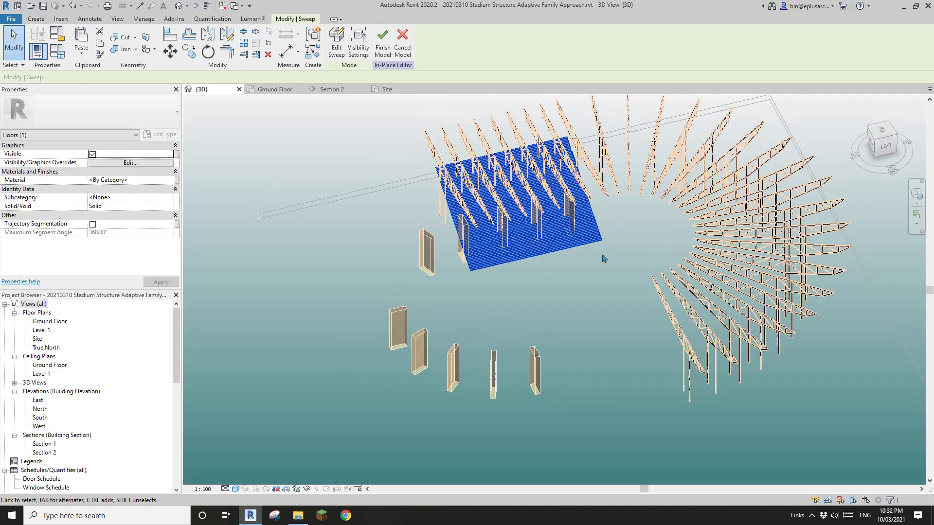
{"action": "left_click", "coordinate": [383, 45]}
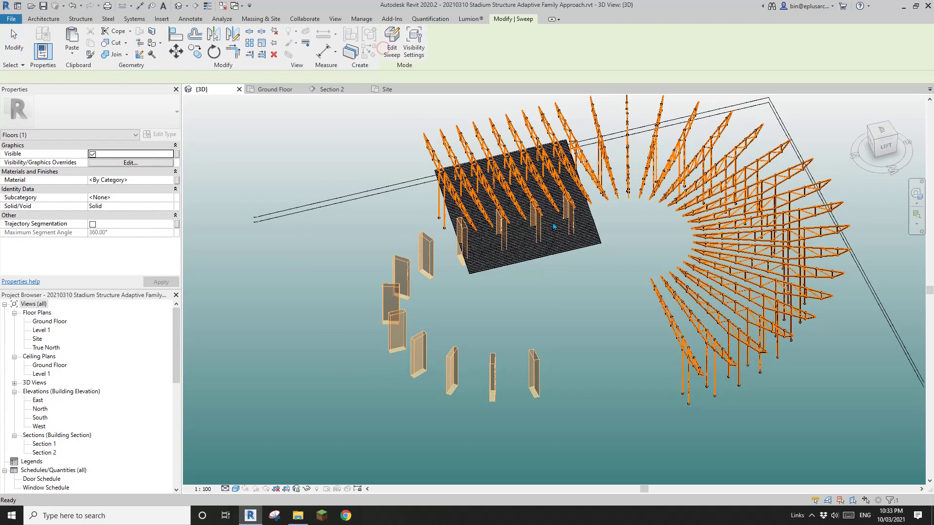
Step: Paste the copied full seating floor aligned to the same place
{"action": "middle_click_drag", "start_coordinate": [535, 252], "coordinate": [569, 259]}
{"action": "left_click", "coordinate": [65, 51]}
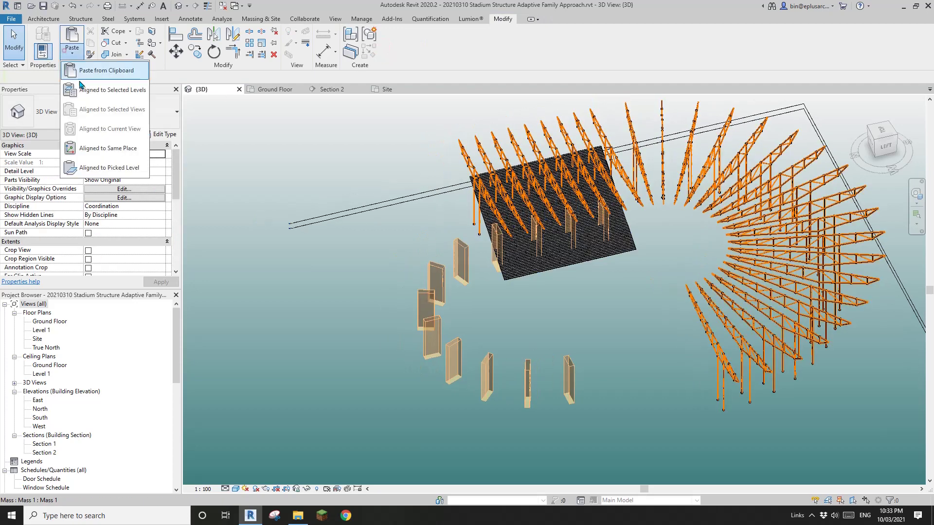
{"action": "left_click", "coordinate": [103, 148]}
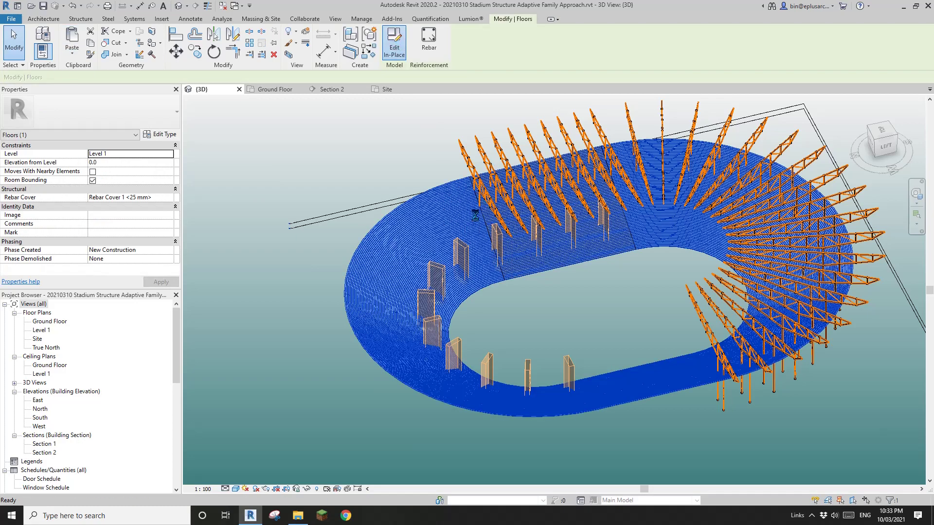
Step: Edit the pasted floor's sweep in place, keeping only the arc around the void-box end as its path, and finish the model
{"action": "left_click", "coordinate": [394, 48]}
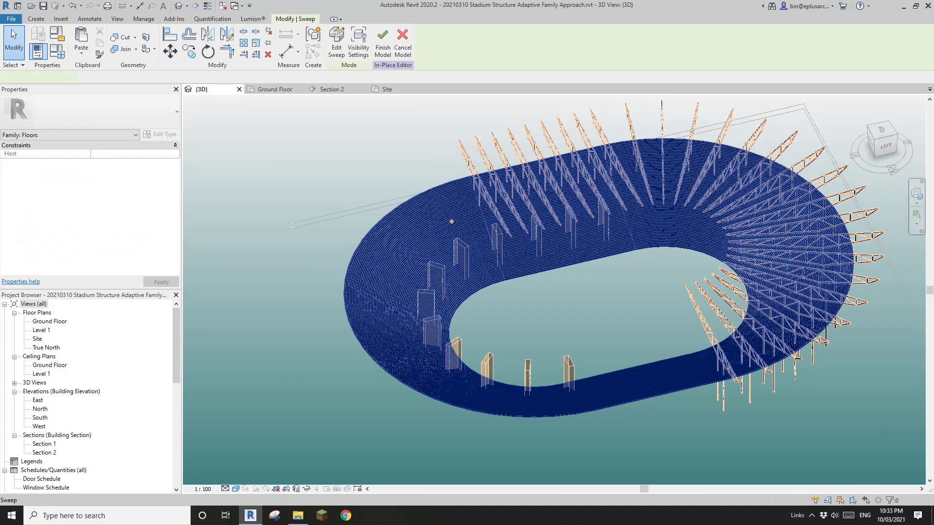
{"action": "left_click", "coordinate": [337, 45]}
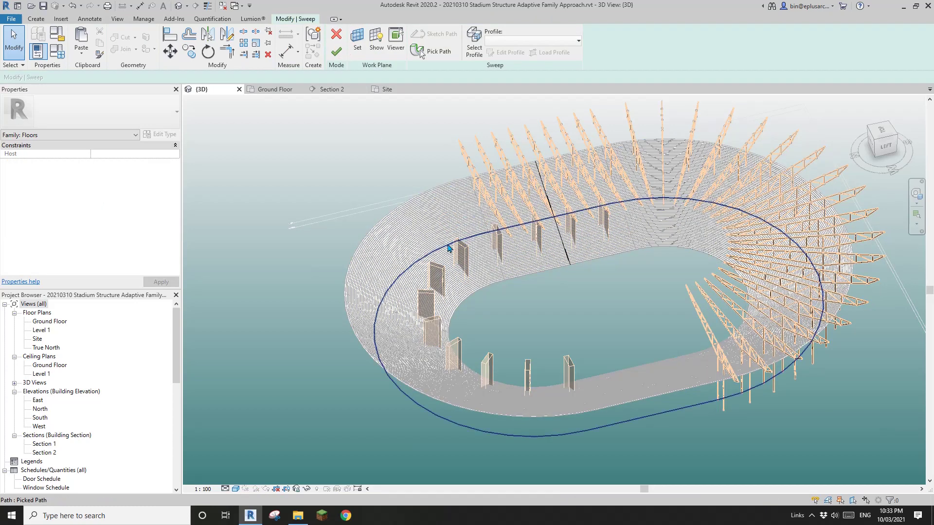
{"action": "left_click", "coordinate": [444, 50]}
{"action": "mouse_move", "coordinate": [698, 265]}
{"action": "left_mouse_down"}
{"action": "mouse_move", "coordinate": [672, 228]}
{"action": "mouse_move", "coordinate": [625, 193]}
{"action": "left_mouse_up"}
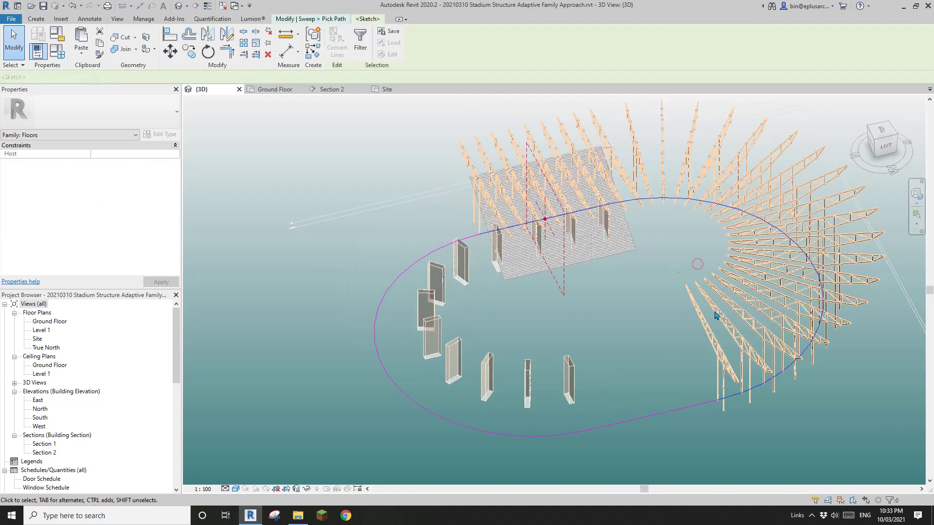
{"action": "left_click_drag", "start_coordinate": [709, 357], "coordinate": [673, 413]}
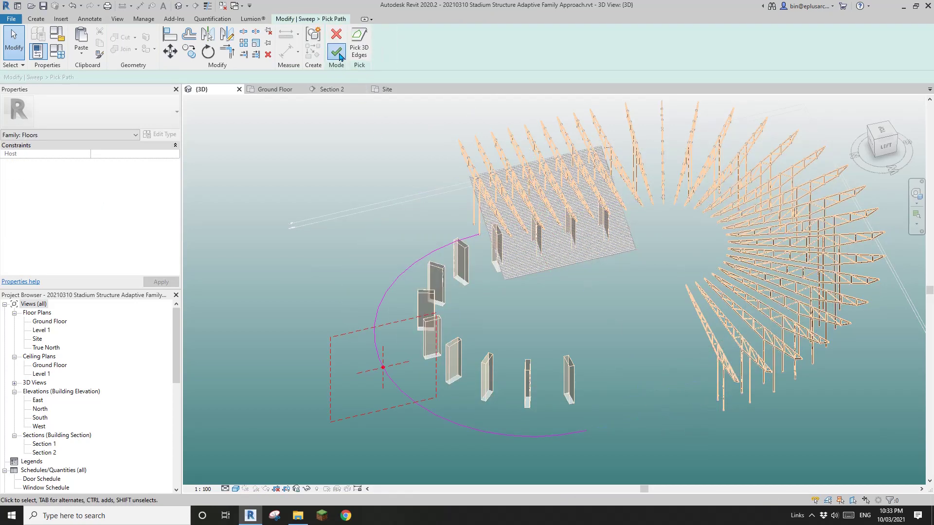
{"action": "left_click", "coordinate": [336, 51]}
{"action": "left_click", "coordinate": [338, 56]}
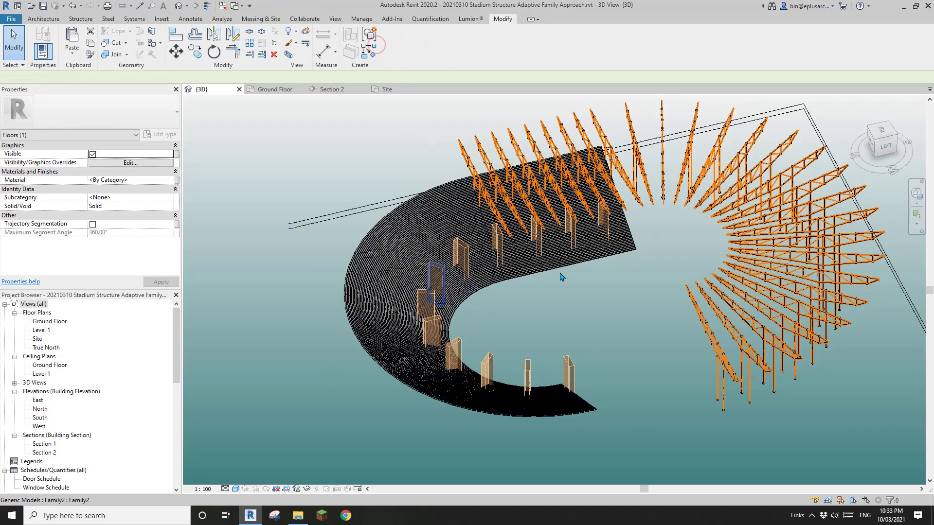
Step: In the Site plan, mirror a copy of the curved floor segment across the middle truss's centre line to the opposite end
{"action": "scroll", "coordinate": [654, 281], "scroll_direction": "down", "scroll_amount": 2}
{"action": "middle_click_drag", "start_coordinate": [655, 281], "coordinate": [530, 329], "text": "shift"}
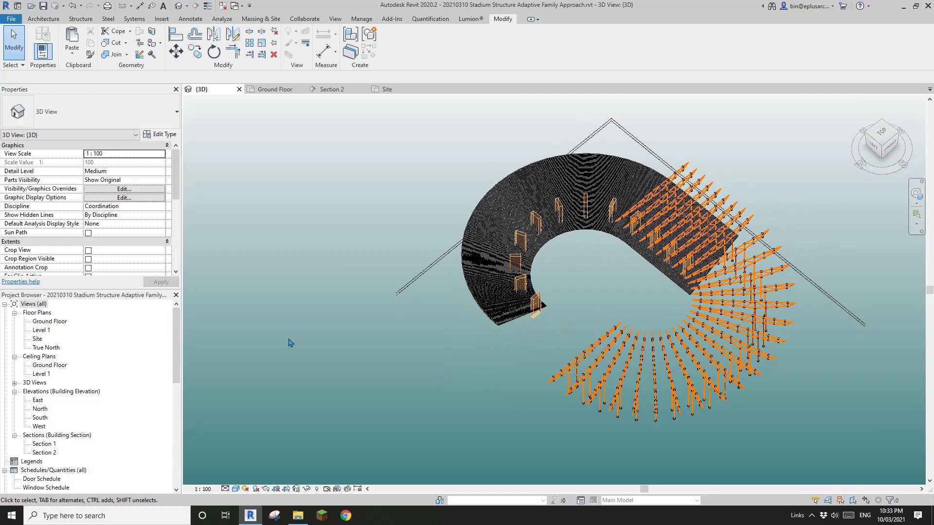
{"action": "double_click", "coordinate": [50, 323]}
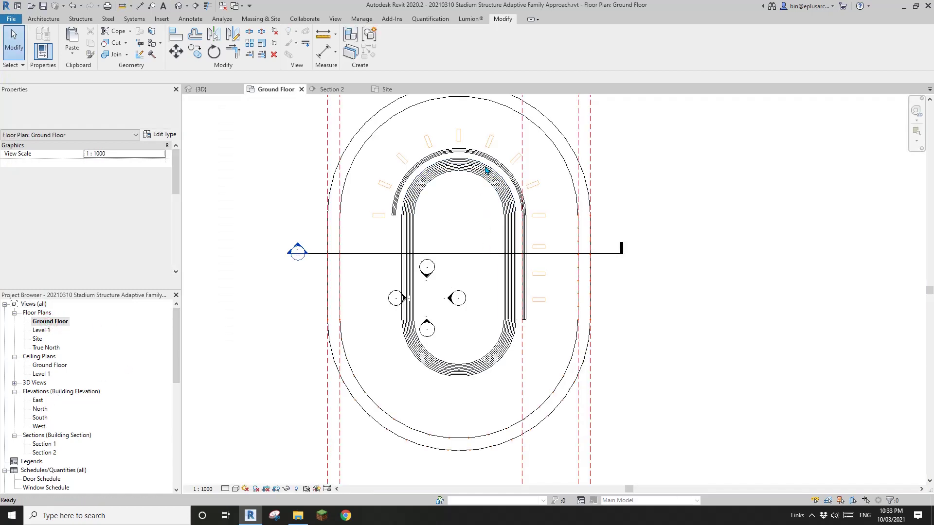
{"action": "double_click", "coordinate": [37, 338]}
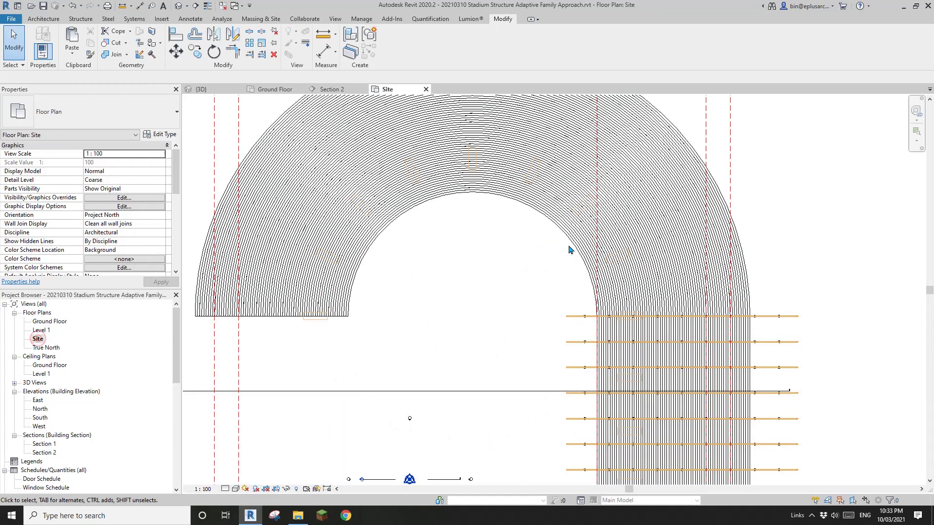
{"action": "scroll", "coordinate": [571, 249], "scroll_direction": "down", "scroll_amount": 5}
{"action": "key", "text": "m"}
{"action": "key", "text": "m"}
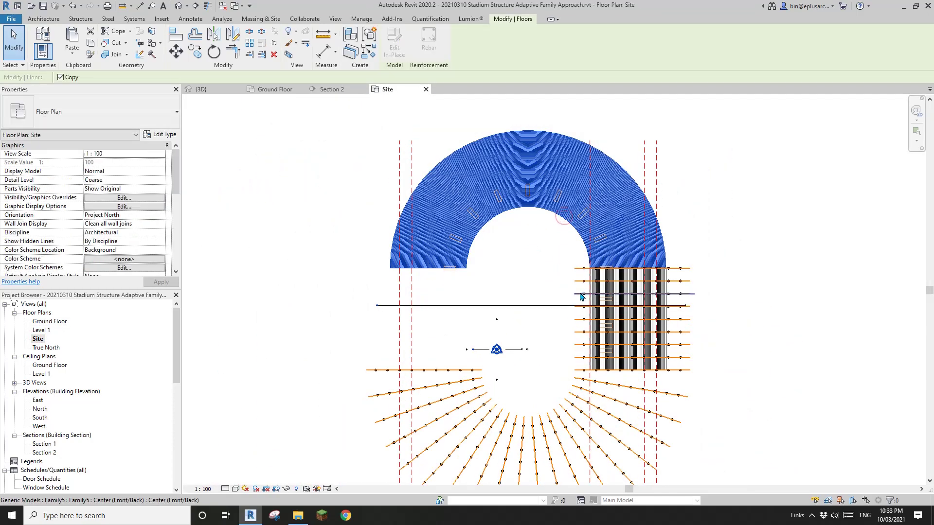
{"action": "scroll", "coordinate": [575, 326], "scroll_direction": "up", "scroll_amount": 2}
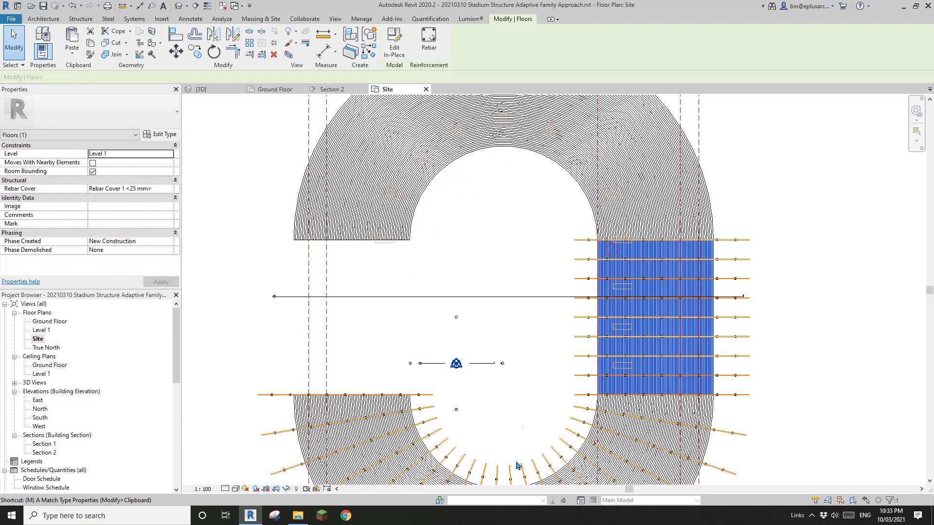
Step: Mirror a copy of the straight floor segment to the opposite side about a vertical axis drawn through the stadium's centre
{"action": "middle_click_drag", "start_coordinate": [502, 476], "coordinate": [506, 408]}
{"action": "scroll", "coordinate": [506, 416], "scroll_direction": "up", "scroll_amount": 2}
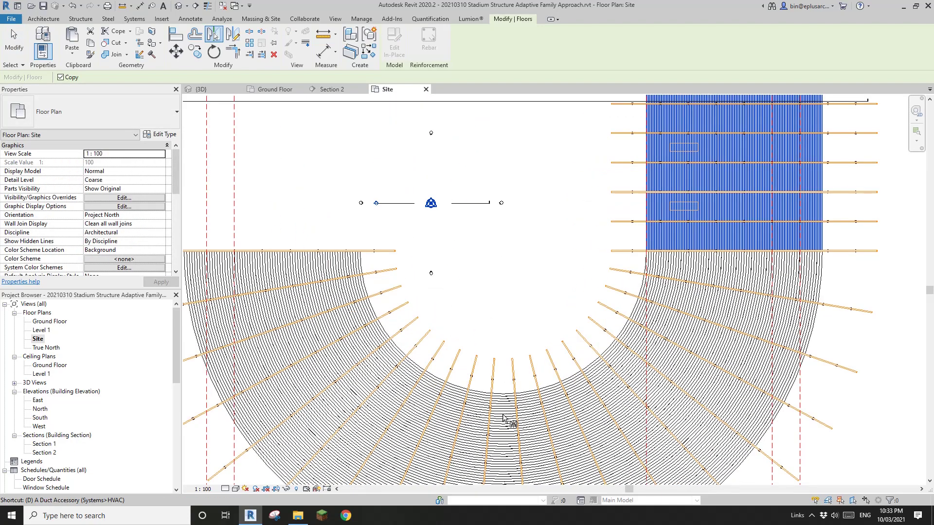
{"action": "key", "text": "d"}
{"action": "key", "text": "m"}
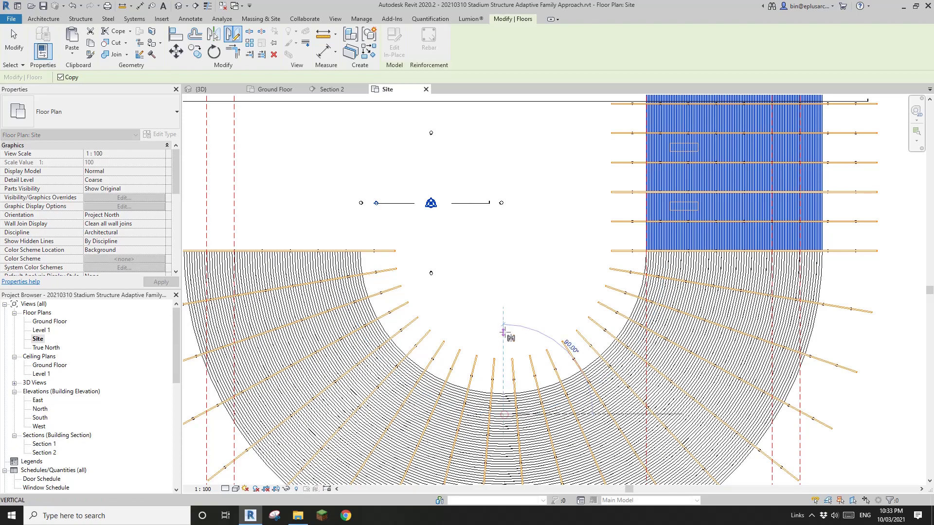
{"action": "left_click", "coordinate": [503, 332]}
{"action": "key", "text": "Escape"}
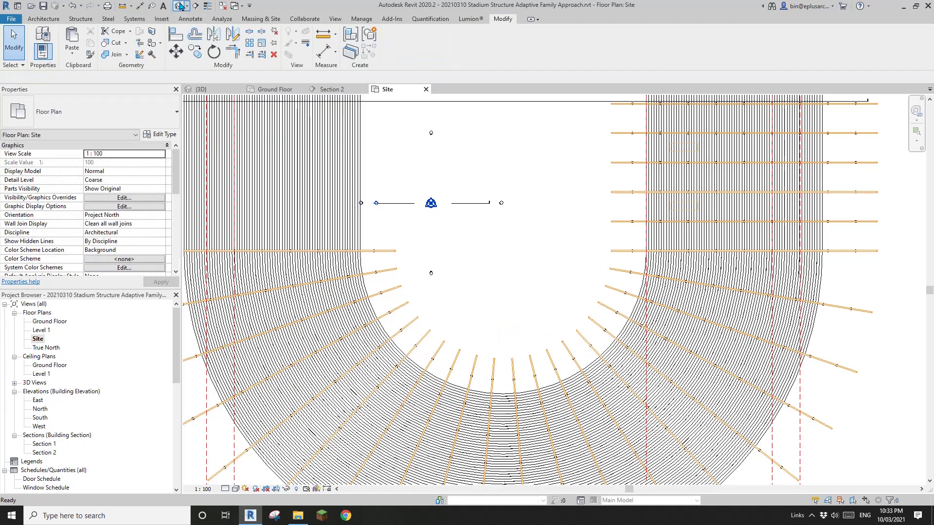
Step: Examine the separate straight and curved floor segments around the stadium in the 3D view
{"action": "left_click", "coordinate": [180, 6]}
{"action": "middle_click_drag", "start_coordinate": [469, 248], "coordinate": [643, 238], "text": "shift"}
{"action": "scroll", "coordinate": [651, 279], "scroll_direction": "up", "scroll_amount": 1}
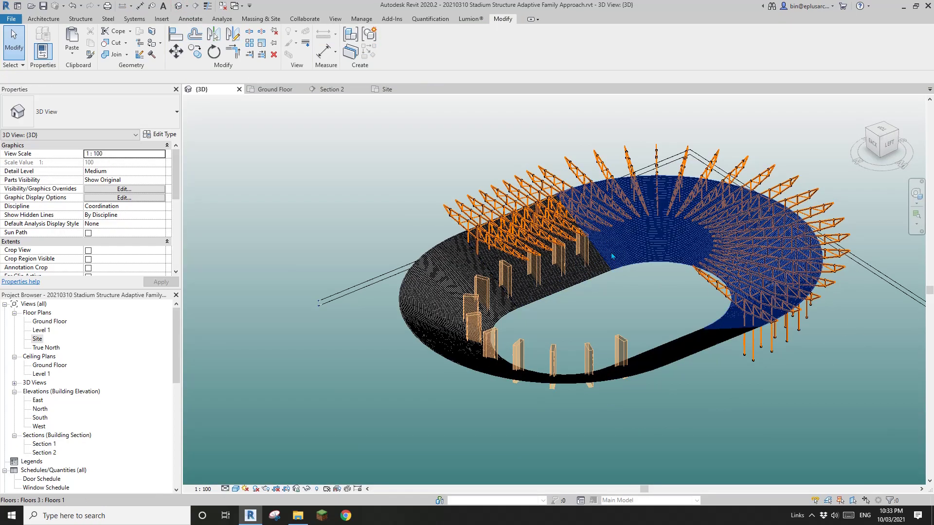
{"action": "left_click", "coordinate": [612, 256]}
{"action": "scroll", "coordinate": [667, 383], "scroll_direction": "up", "scroll_amount": 4}
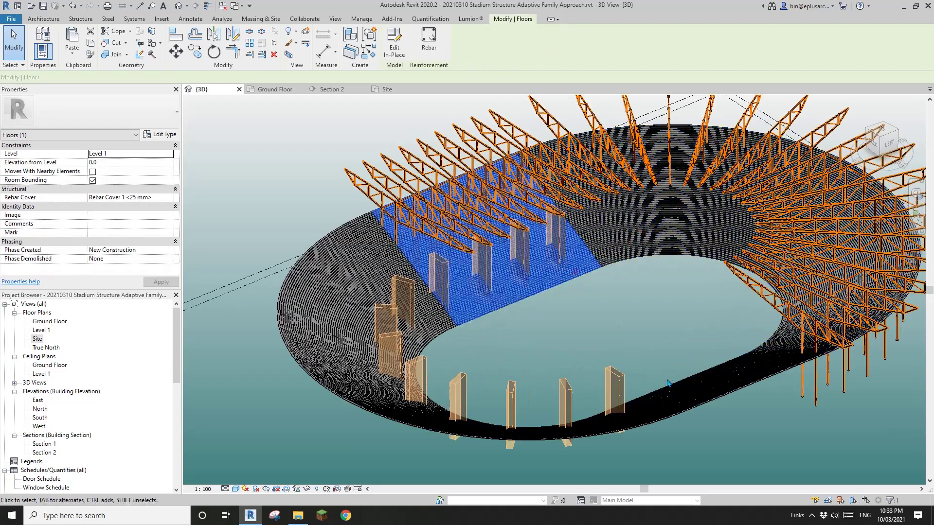
{"action": "left_click", "coordinate": [690, 390]}
{"action": "middle_click_drag", "start_coordinate": [589, 319], "coordinate": [581, 355], "text": "shift"}
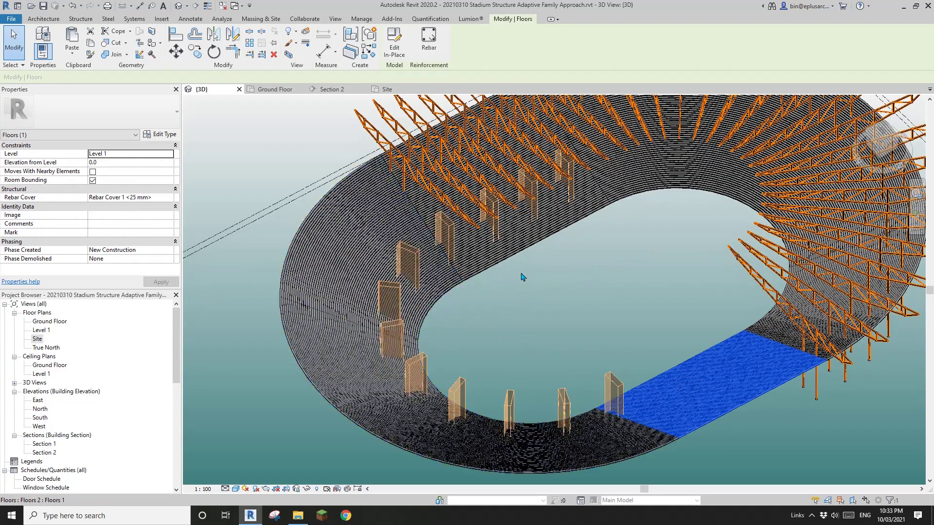
{"action": "scroll", "coordinate": [664, 253], "scroll_direction": "down", "scroll_amount": 3}
{"action": "middle_click_drag", "start_coordinate": [663, 253], "coordinate": [590, 296], "text": "shift"}
{"action": "left_click", "coordinate": [592, 261]}
{"action": "scroll", "coordinate": [592, 261], "scroll_direction": "up", "scroll_amount": 2}
{"action": "middle_click_drag", "start_coordinate": [555, 259], "coordinate": [560, 290]}
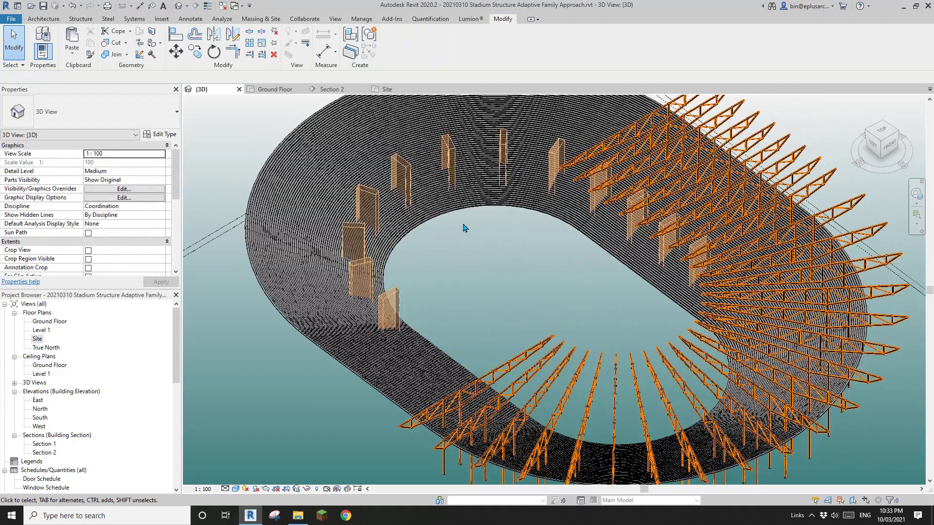
Step: Cut the curved floor segment with the void boxes around its arc, and the straight segment with the void box on their shared edge
{"action": "scroll", "coordinate": [463, 228], "scroll_direction": "up", "scroll_amount": 3}
{"action": "left_click", "coordinate": [112, 42]}
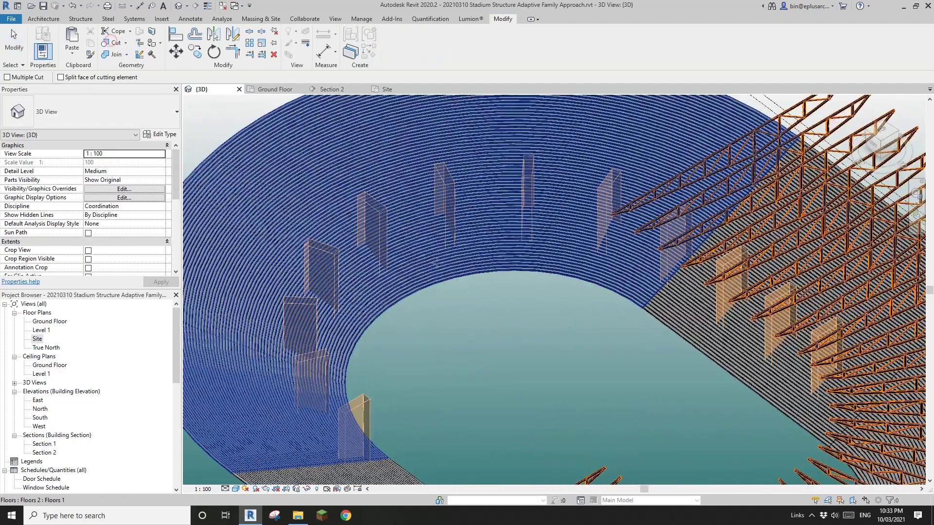
{"action": "left_click", "coordinate": [437, 262]}
{"action": "left_click", "coordinate": [469, 249]}
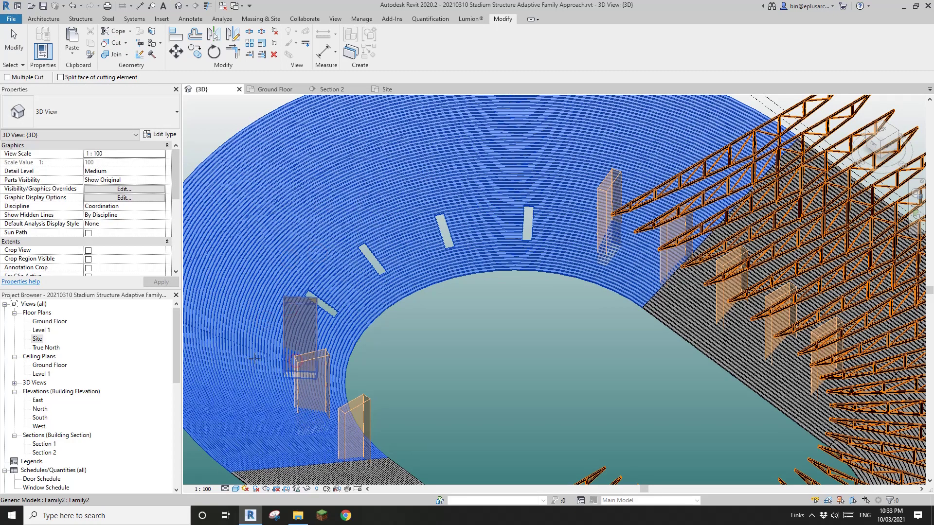
{"action": "left_click", "coordinate": [259, 359]}
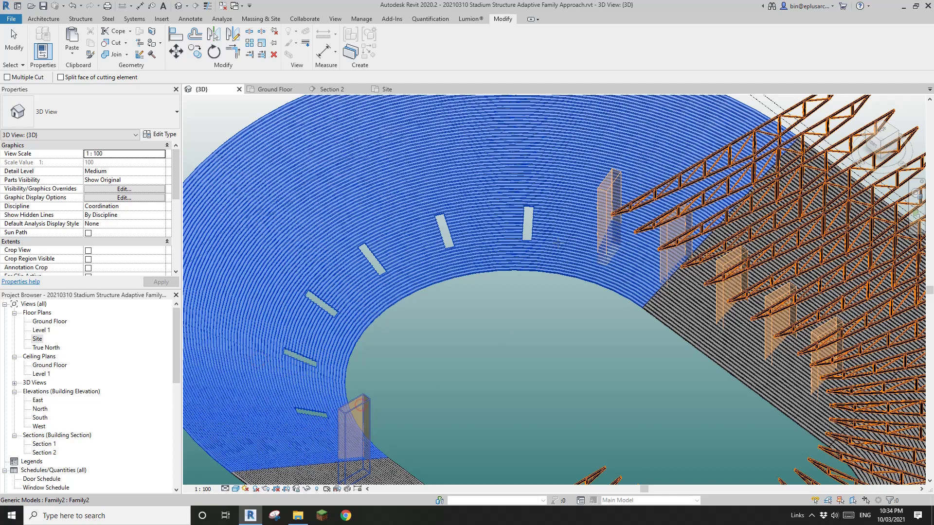
{"action": "middle_click_drag", "start_coordinate": [558, 243], "coordinate": [527, 247]}
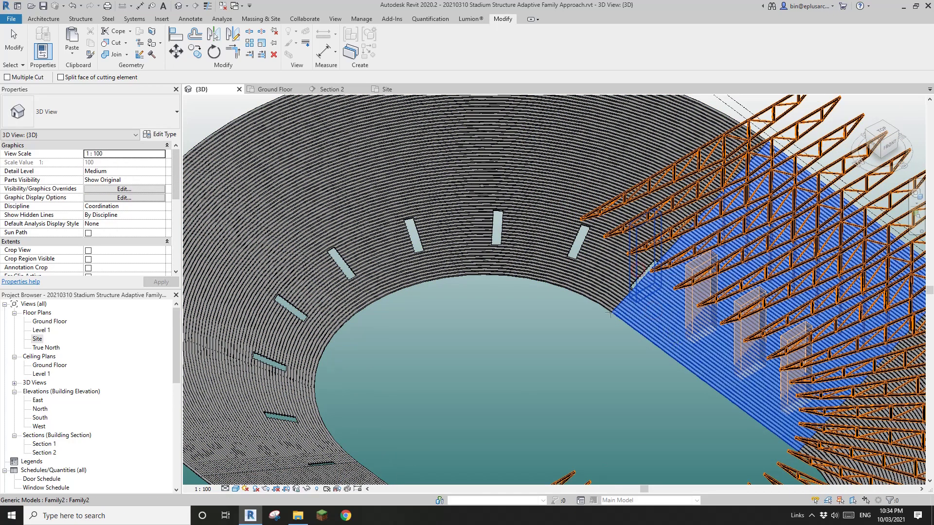
{"action": "middle_click_drag", "start_coordinate": [610, 312], "coordinate": [558, 317], "text": "shift"}
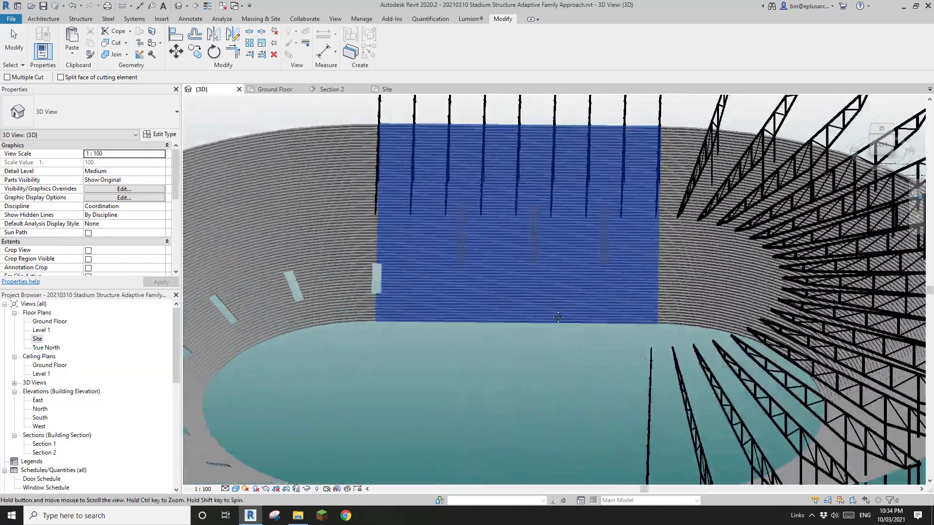
{"action": "key", "text": "Escape"}
Step: Examine the openings cut around the curved floor segment in the 3D view
{"action": "scroll", "coordinate": [404, 317], "scroll_direction": "down", "scroll_amount": 3}
{"action": "middle_click_drag", "start_coordinate": [404, 317], "coordinate": [365, 385], "text": "shift"}
{"action": "scroll", "coordinate": [496, 270], "scroll_direction": "up", "scroll_amount": 2}
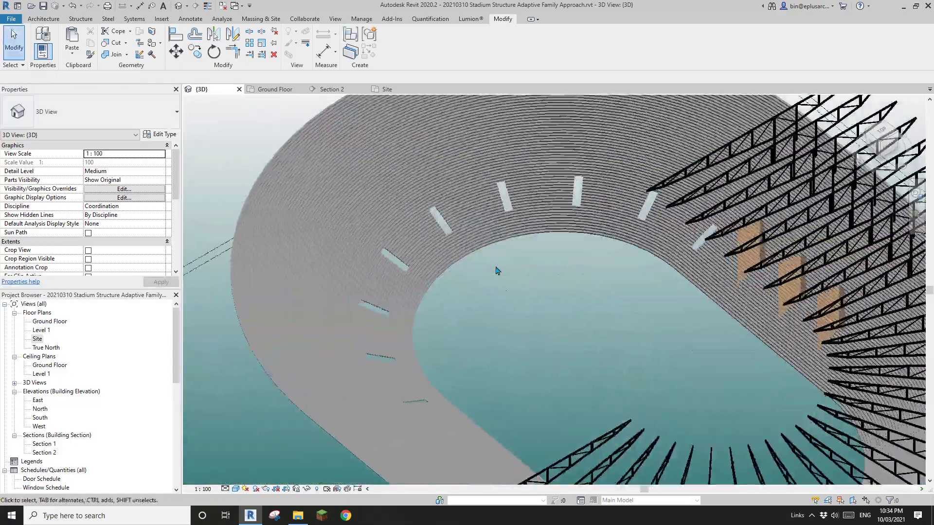
{"action": "middle_click_drag", "start_coordinate": [652, 199], "coordinate": [481, 215]}
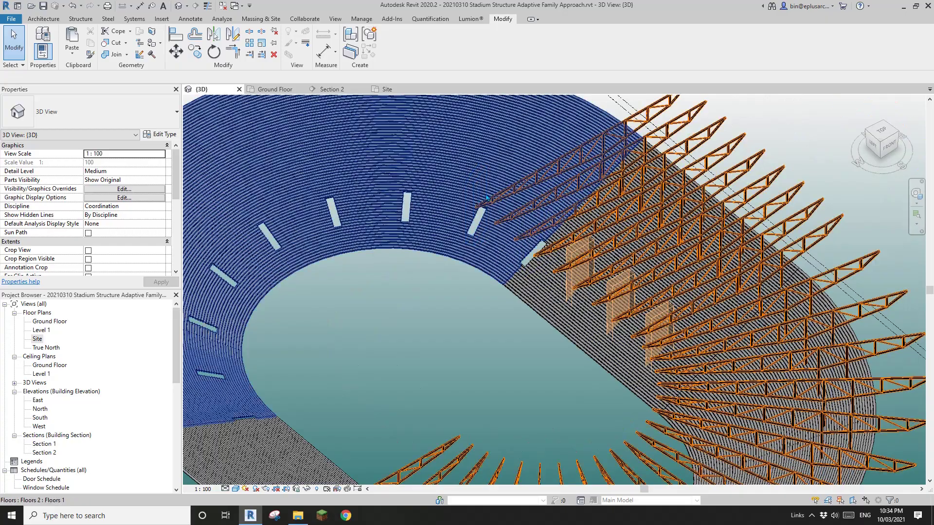
{"action": "middle_click_drag", "start_coordinate": [493, 281], "coordinate": [565, 372]}
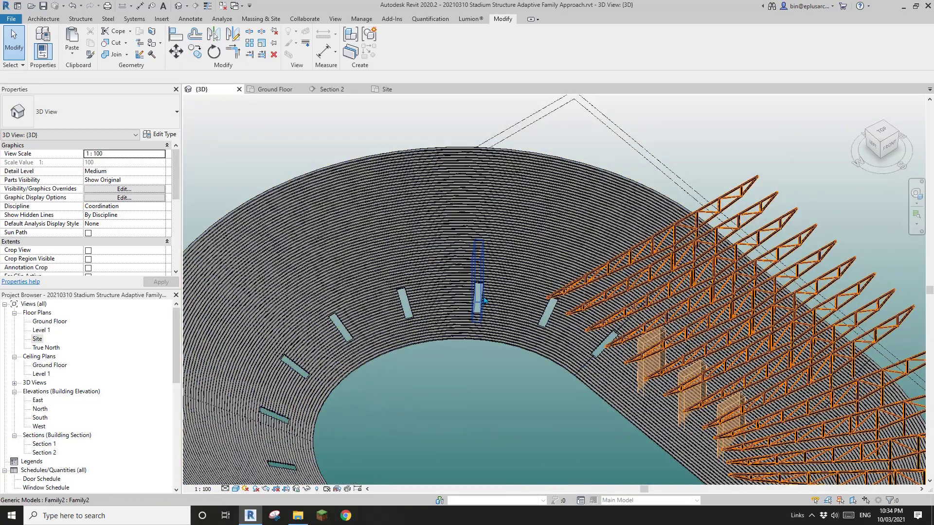
{"action": "scroll", "coordinate": [485, 301], "scroll_direction": "up", "scroll_amount": 3}
{"action": "middle_click_drag", "start_coordinate": [510, 162], "coordinate": [483, 193], "text": "shift"}
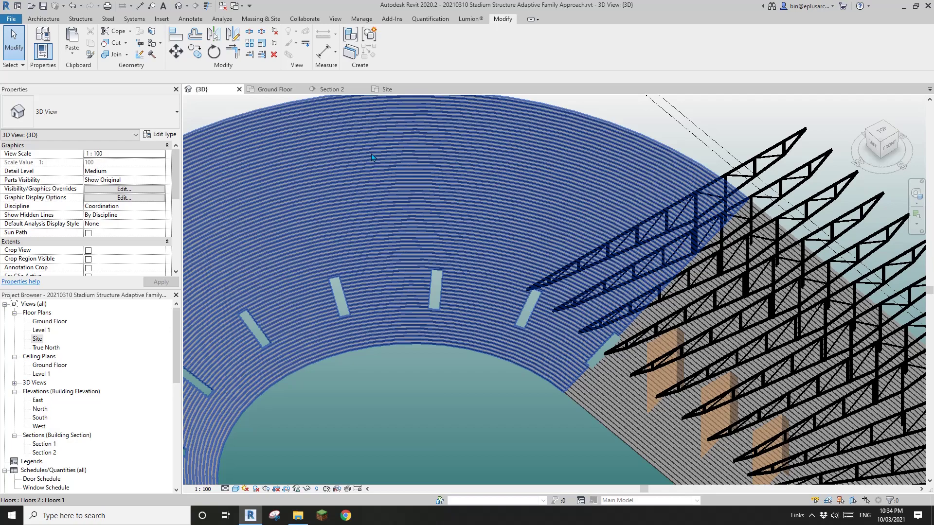
{"action": "scroll", "coordinate": [376, 167], "scroll_direction": "down", "scroll_amount": 2}
{"action": "middle_click_drag", "start_coordinate": [389, 205], "coordinate": [329, 130]}
Step: Copy the three uncut void boxes on the straight floor segment outward to form a second row higher up the seating
{"action": "left_click", "coordinate": [532, 267]}
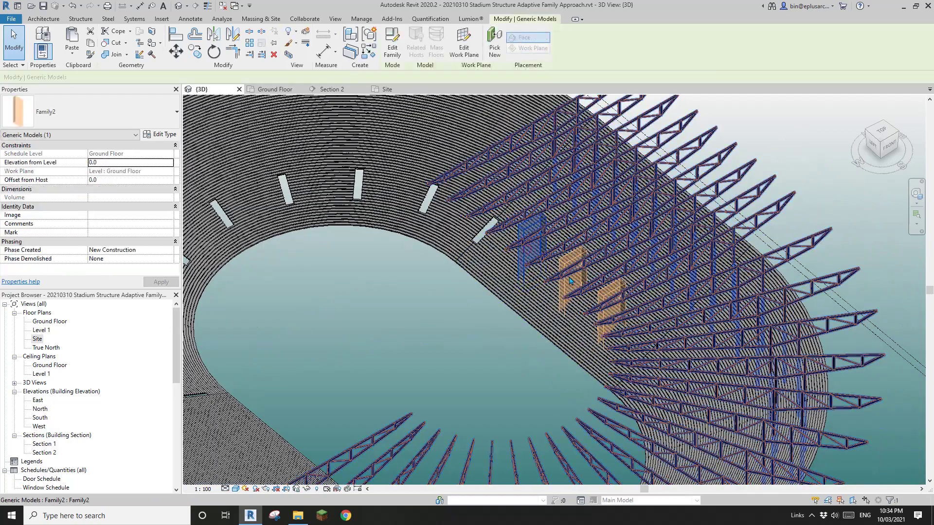
{"action": "left_click", "coordinate": [603, 308]}
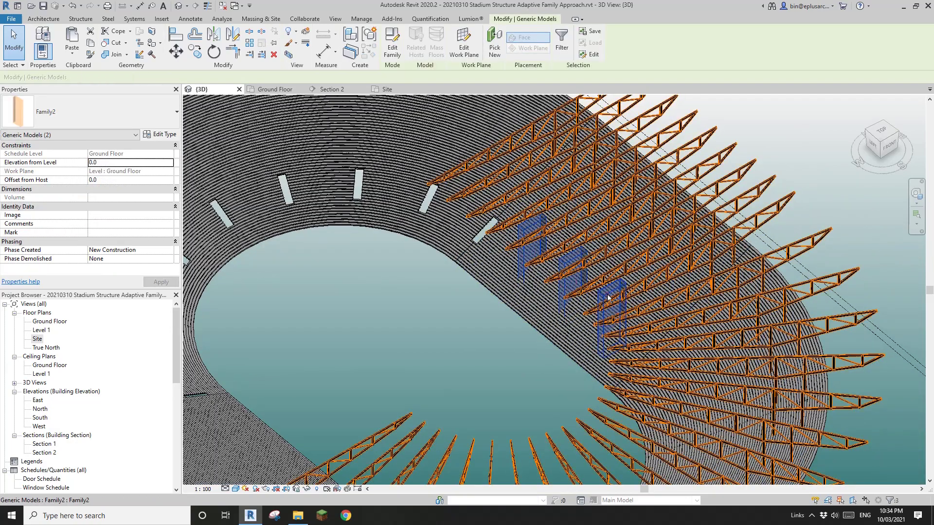
{"action": "scroll", "coordinate": [553, 355], "scroll_direction": "down", "scroll_amount": 1}
{"action": "key", "text": "c"}
{"action": "key", "text": "o"}
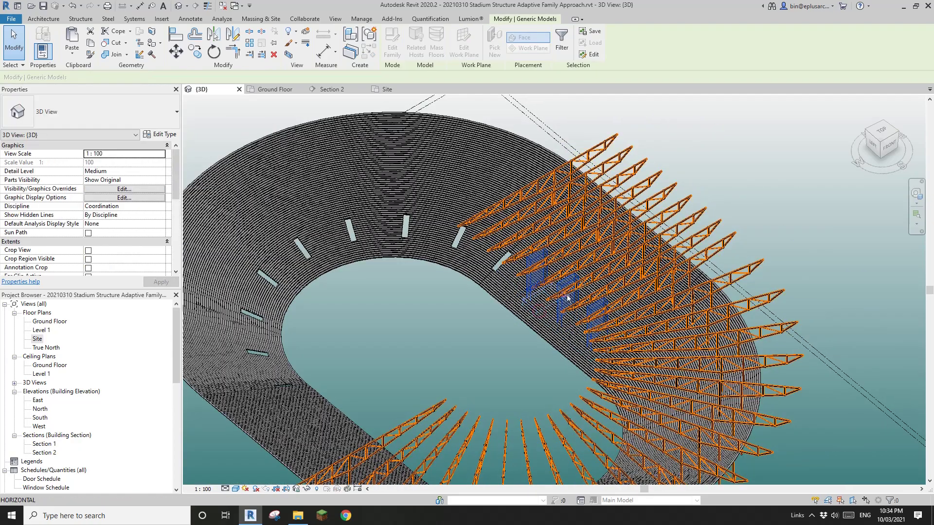
{"action": "key", "text": "c"}
{"action": "key", "text": "o"}
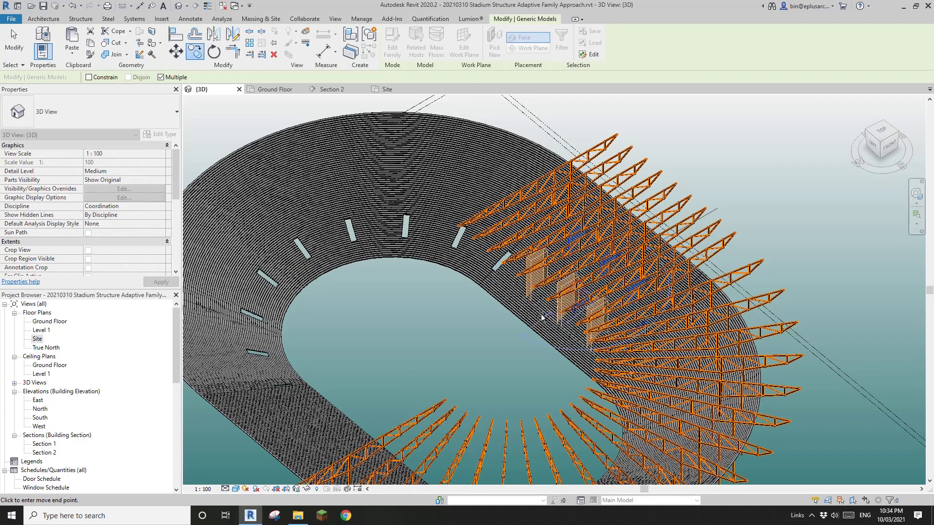
{"action": "middle_click_drag", "start_coordinate": [542, 316], "coordinate": [506, 285], "text": "shift"}
{"action": "scroll", "coordinate": [508, 283], "scroll_direction": "up", "scroll_amount": 3}
{"action": "key", "text": "Escape"}
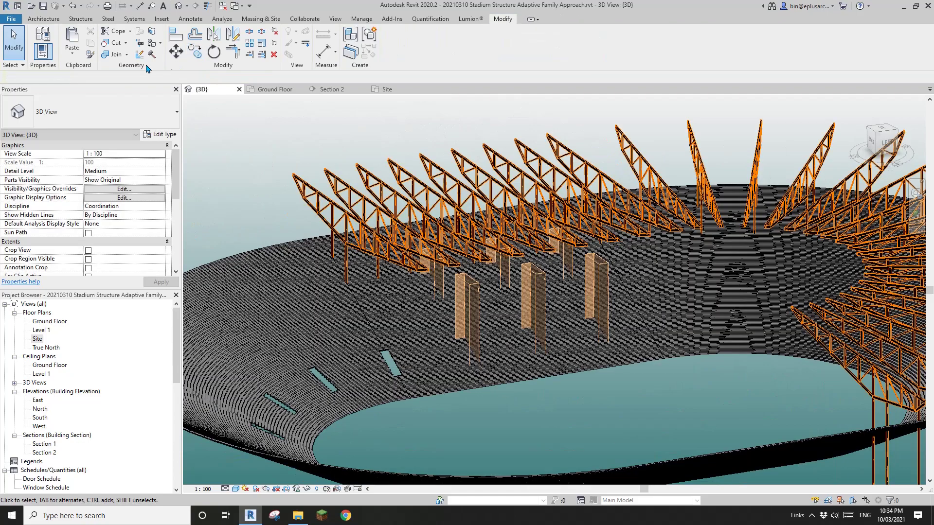
Step: Cut the straight floor segment with both rows of three void boxes
{"action": "key", "text": "c"}
{"action": "key", "text": "g"}
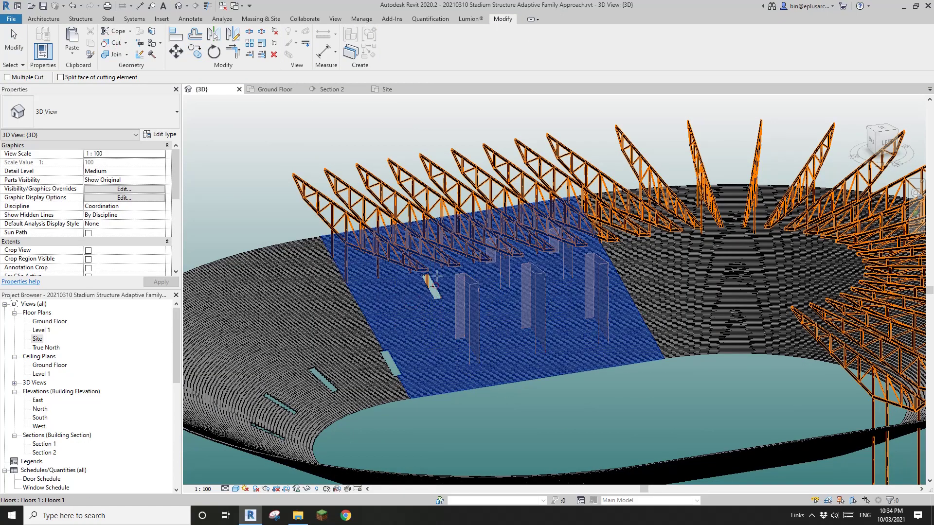
{"action": "left_click", "coordinate": [437, 316]}
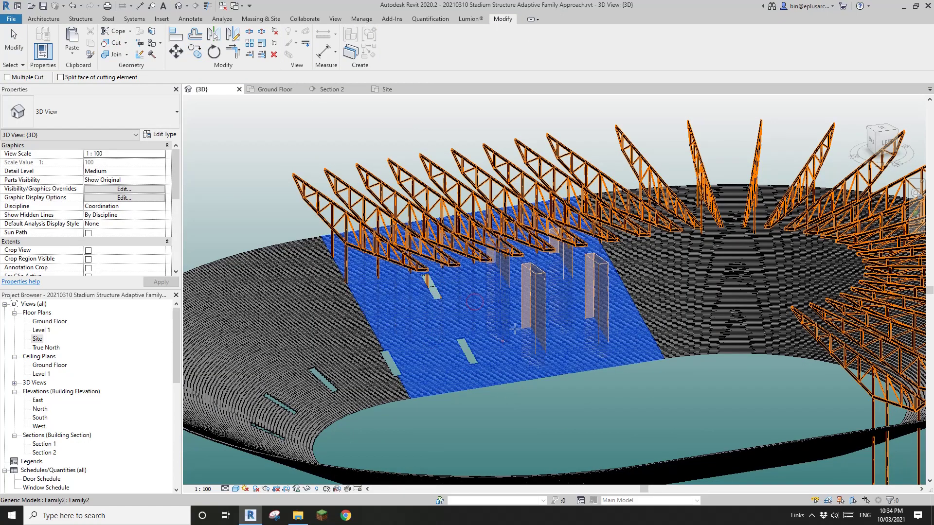
{"action": "left_click", "coordinate": [565, 263]}
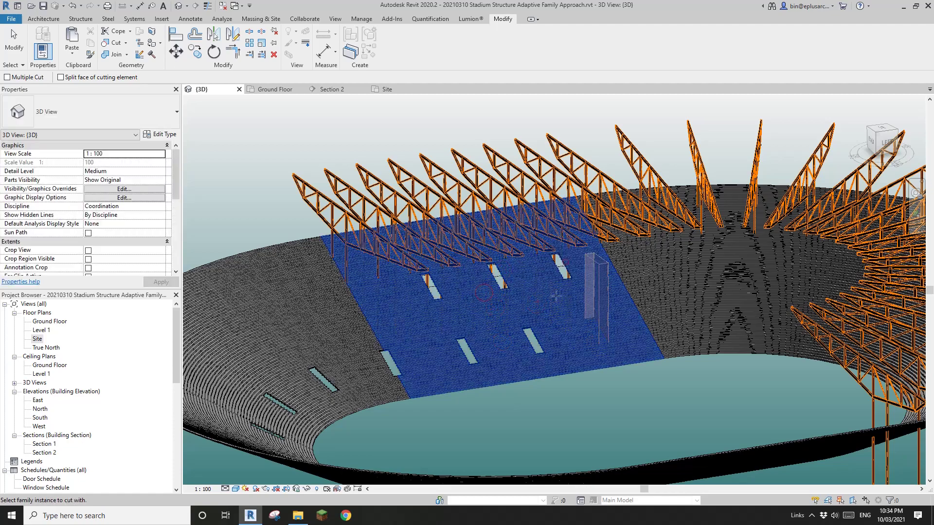
{"action": "left_click", "coordinate": [576, 295]}
{"action": "left_click", "coordinate": [597, 287]}
{"action": "key", "text": "Escape"}
Step: Examine both rows of openings in the straight floor segment and select one of the void boxes that cut them
{"action": "scroll", "coordinate": [598, 288], "scroll_direction": "down", "scroll_amount": 1}
{"action": "scroll", "coordinate": [576, 295], "scroll_direction": "down", "scroll_amount": 2}
{"action": "middle_click_drag", "start_coordinate": [570, 312], "coordinate": [573, 356], "text": "shift"}
{"action": "scroll", "coordinate": [653, 326], "scroll_direction": "down", "scroll_amount": 1}
{"action": "scroll", "coordinate": [577, 349], "scroll_direction": "up", "scroll_amount": 2}
{"action": "scroll", "coordinate": [586, 341], "scroll_direction": "up", "scroll_amount": 1}
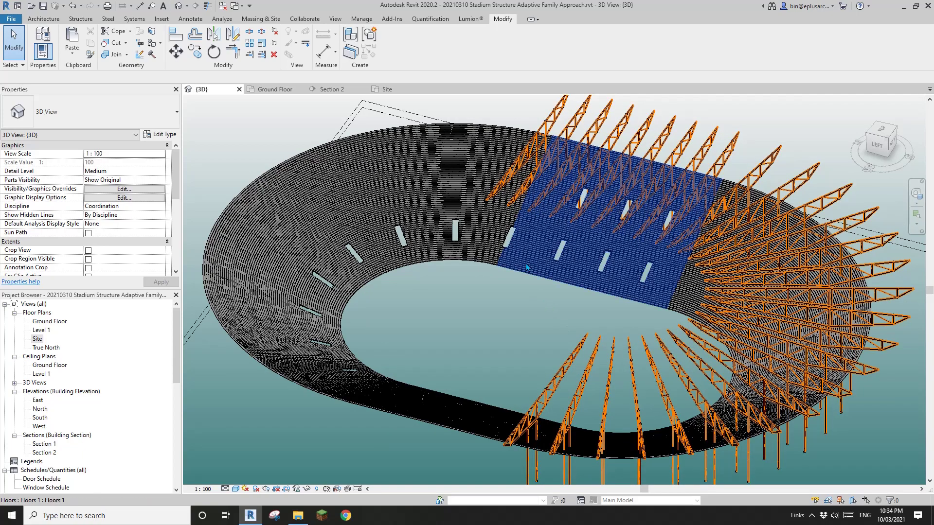
{"action": "left_click", "coordinate": [558, 253]}
{"action": "middle_click_drag", "start_coordinate": [558, 253], "coordinate": [647, 290], "text": "shift"}
{"action": "scroll", "coordinate": [647, 290], "scroll_direction": "up", "scroll_amount": 5}
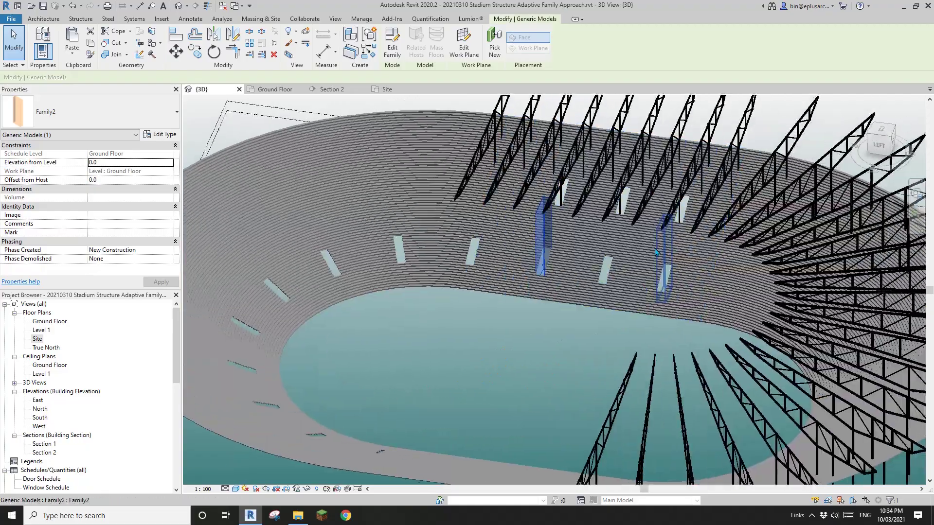
{"action": "key", "text": "Delete"}
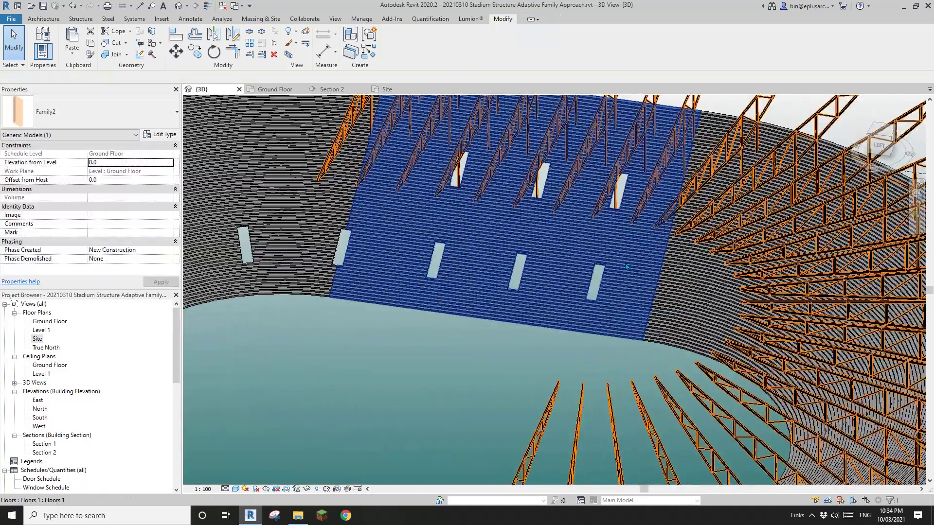
{"action": "scroll", "coordinate": [603, 272], "scroll_direction": "down", "scroll_amount": 2}
{"action": "mouse_move", "coordinate": [603, 272]}
{"action": "middle_mouse_down", "text": "shift"}
{"action": "mouse_move", "coordinate": [564, 260]}
{"action": "mouse_move", "coordinate": [590, 264]}
{"action": "middle_mouse_up", "text": "shift"}
{"action": "scroll", "coordinate": [589, 261], "scroll_direction": "up", "scroll_amount": 4}
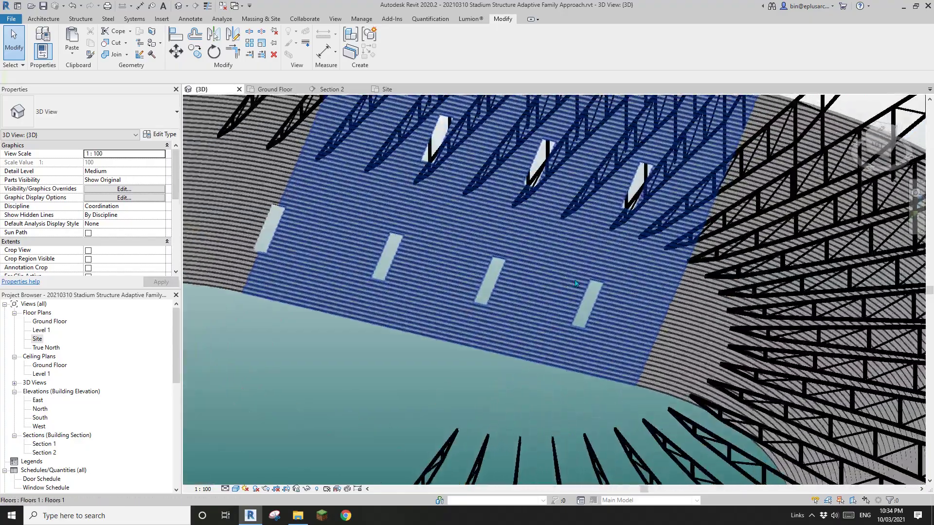
Step: Select the straight floor segment and inspect the edges of its openings up close
{"action": "left_click", "coordinate": [575, 283]}
{"action": "scroll", "coordinate": [572, 306], "scroll_direction": "down", "scroll_amount": 2}
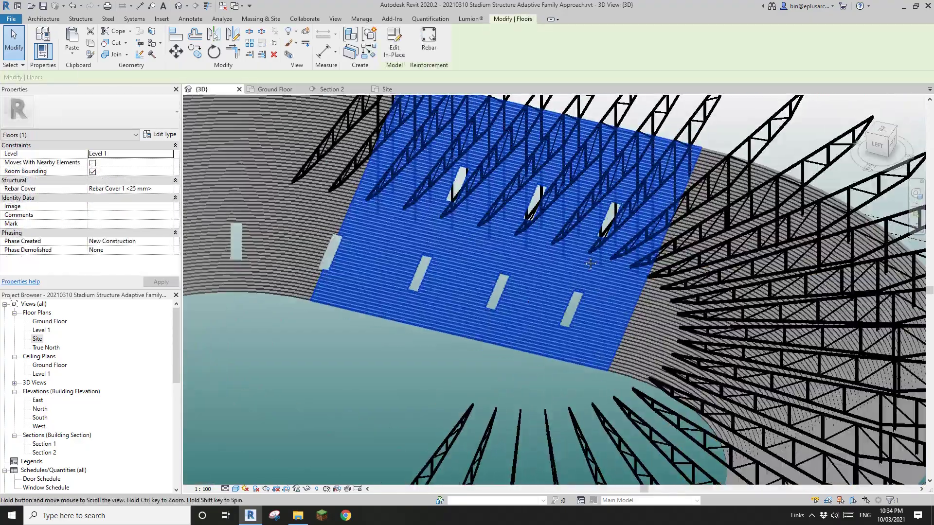
{"action": "scroll", "coordinate": [570, 321], "scroll_direction": "up", "scroll_amount": 2}
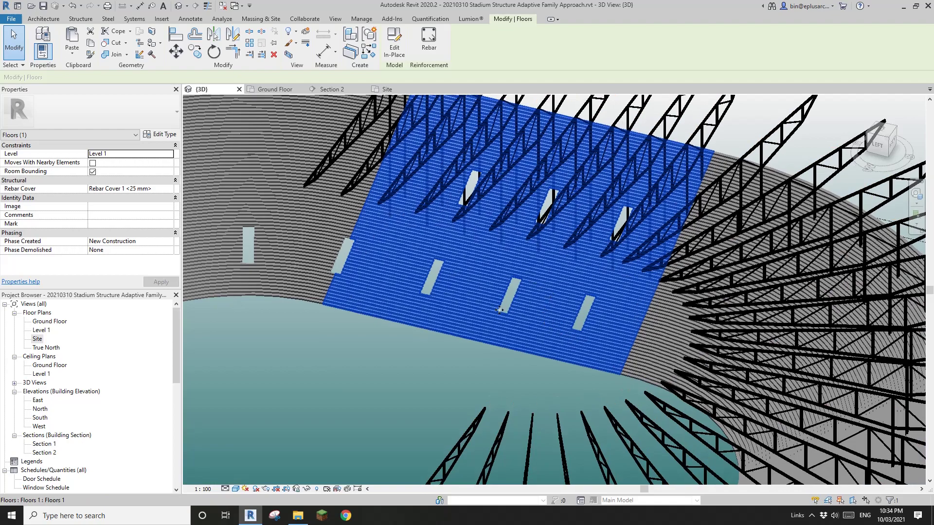
{"action": "scroll", "coordinate": [534, 309], "scroll_direction": "down", "scroll_amount": 2}
{"action": "scroll", "coordinate": [550, 319], "scroll_direction": "up", "scroll_amount": 4}
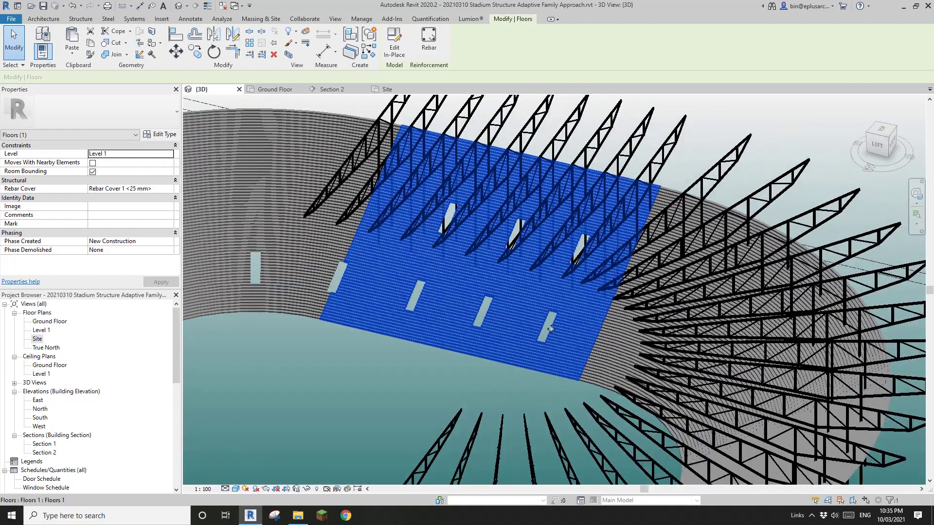
{"action": "scroll", "coordinate": [539, 348], "scroll_direction": "up", "scroll_amount": 3}
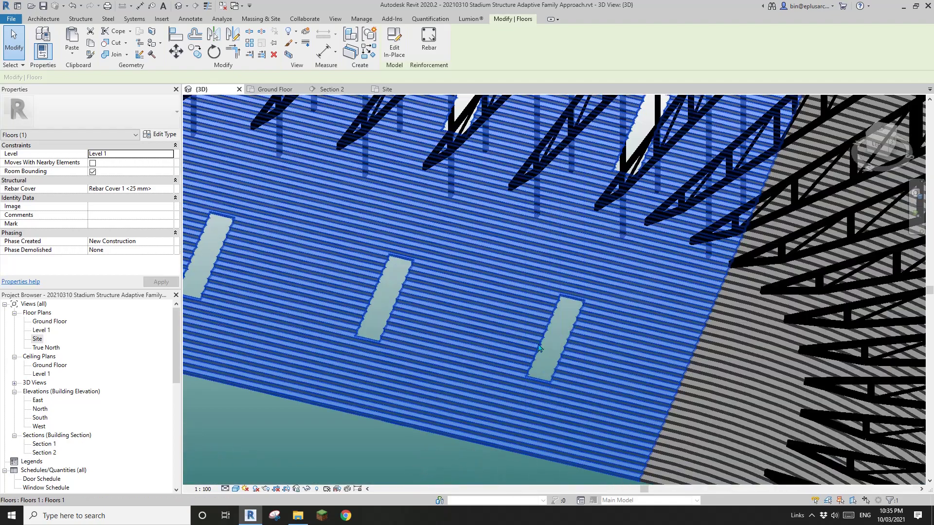
{"action": "scroll", "coordinate": [569, 337], "scroll_direction": "down", "scroll_amount": 3}
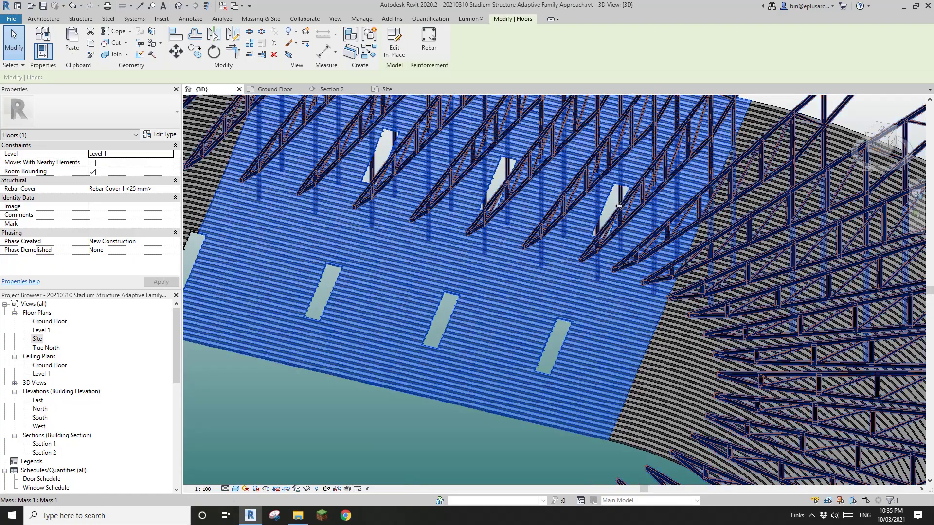
{"action": "scroll", "coordinate": [583, 261], "scroll_direction": "down", "scroll_amount": 3}
Step: Dismiss the save reminder and examine the whole stadium from the opposite side
{"action": "key", "text": "Escape"}
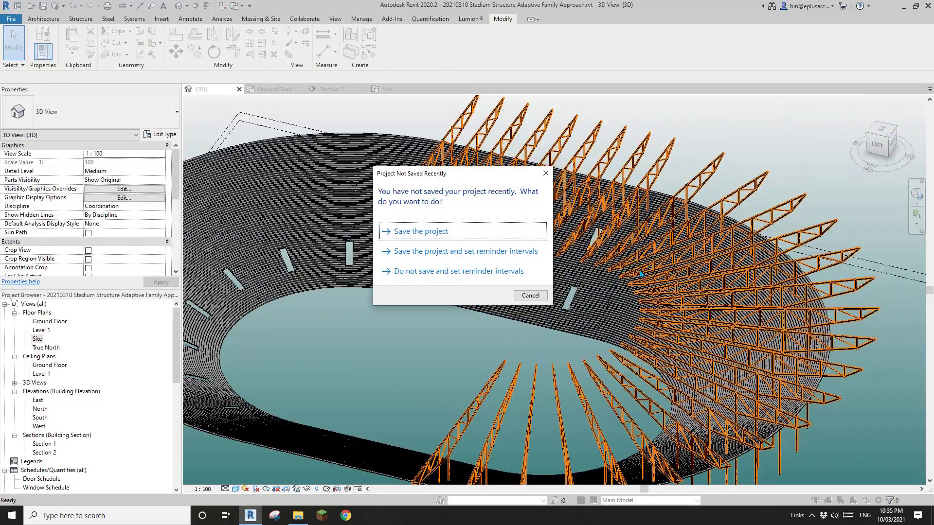
{"action": "key", "text": "Escape"}
{"action": "middle_click_drag", "start_coordinate": [588, 284], "coordinate": [775, 258], "text": "shift"}
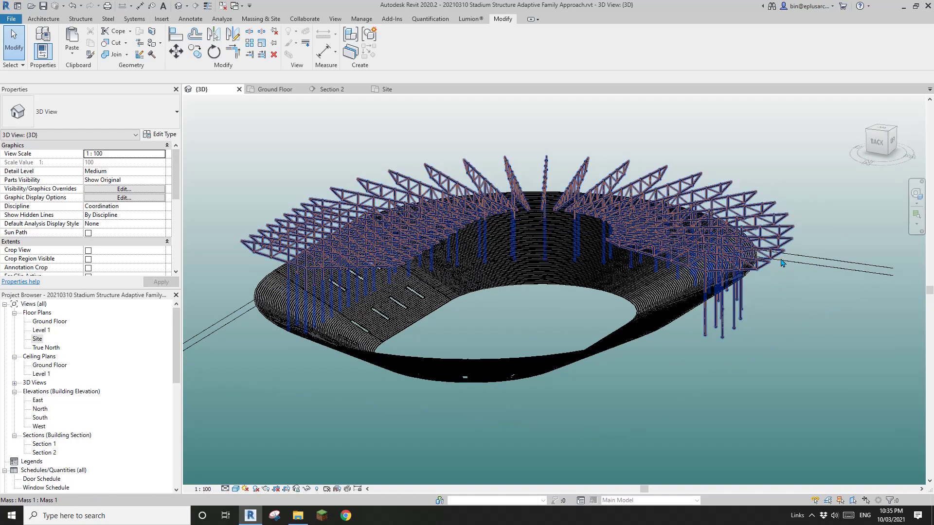
{"action": "middle_click_drag", "start_coordinate": [783, 258], "coordinate": [605, 298], "text": "shift"}
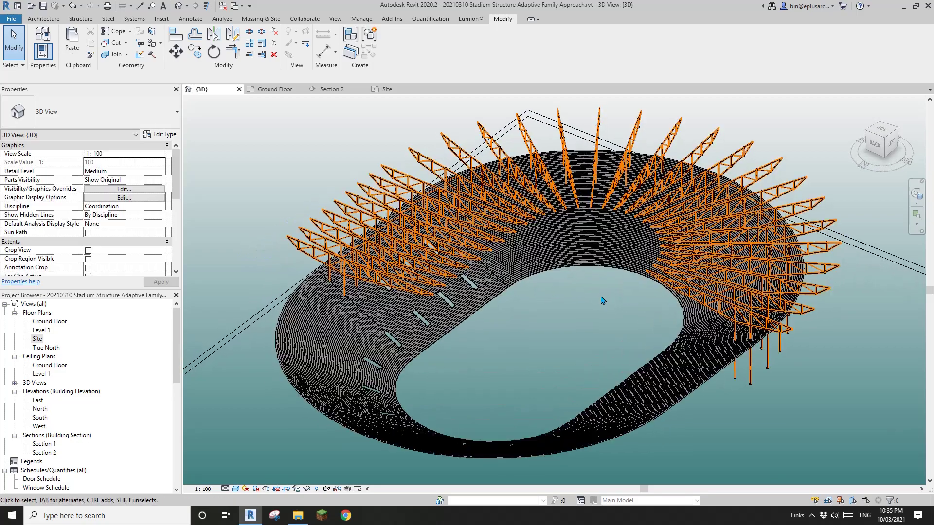